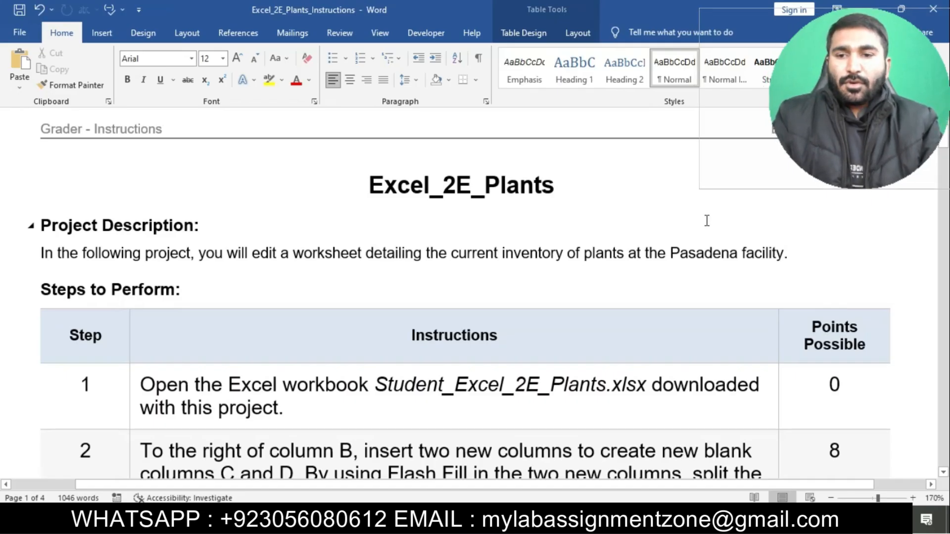
Highlight the step 1 instruction about opening the workbook in yellow.
scroll(707, 221, down, 2)
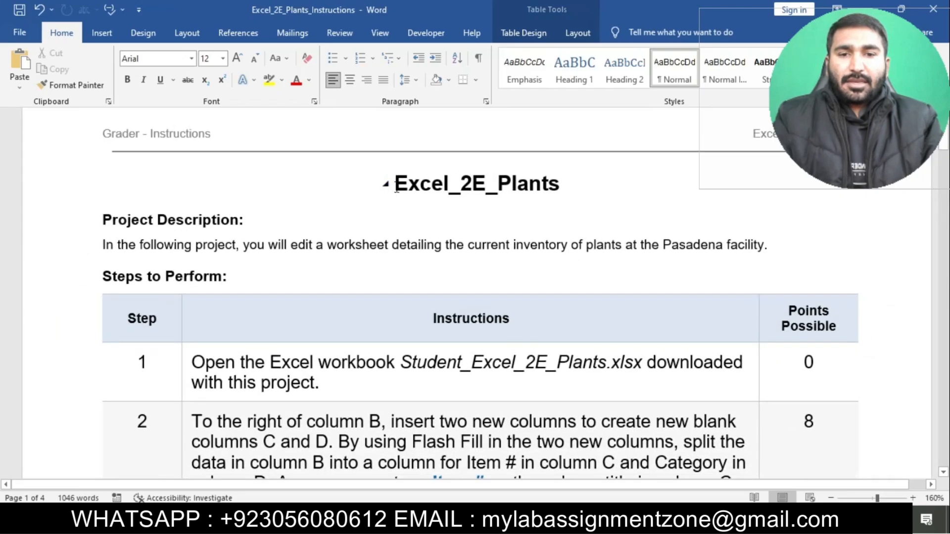
drag(395, 184, 558, 185)
click(609, 156)
scroll(198, 265, down, 2)
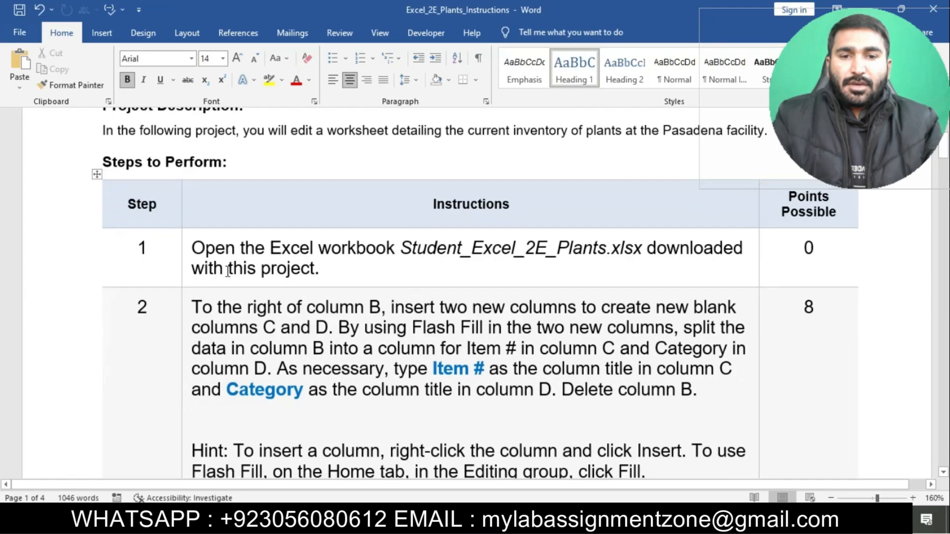
triple_click(196, 266)
click(246, 225)
click(271, 270)
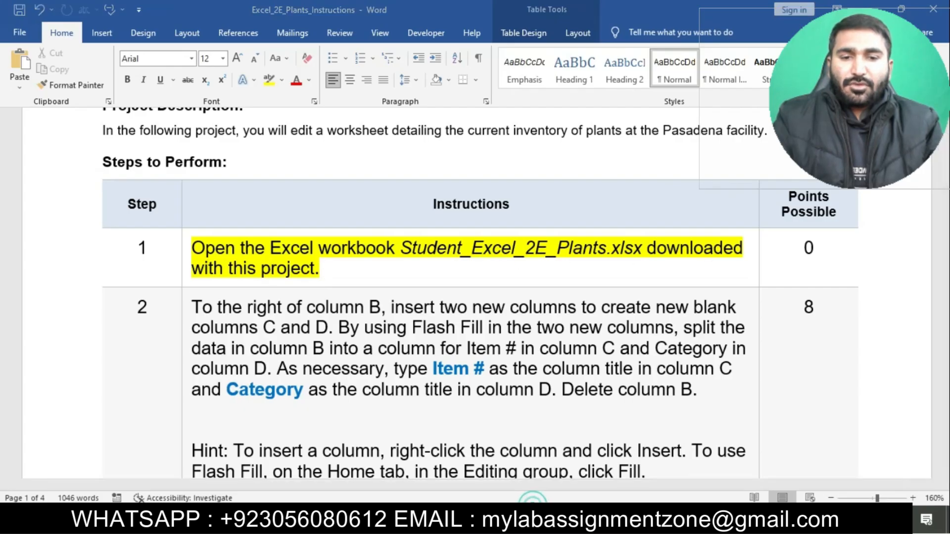
Switch to the plants workbook in Excel and look through the inventory data on Sheet1.
click(534, 518)
scroll(221, 247, down, 6)
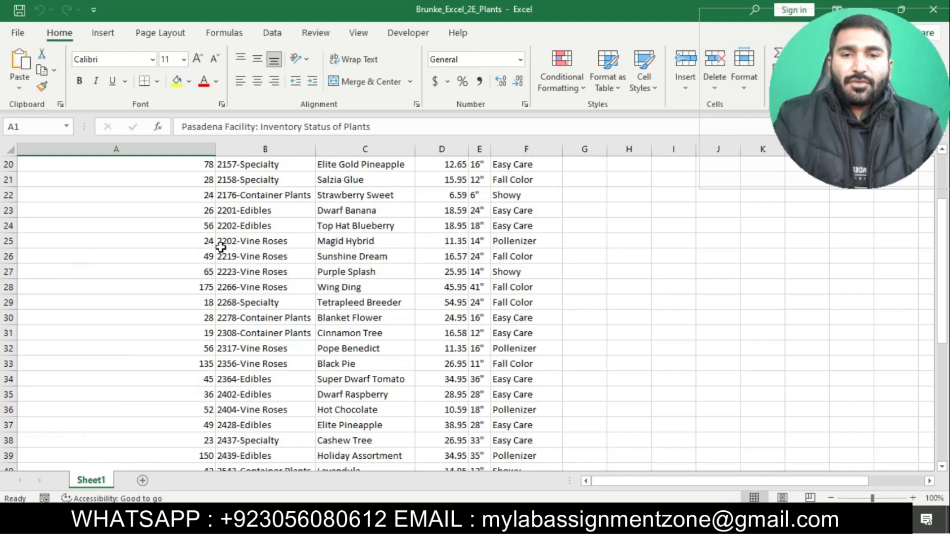
scroll(221, 248, down, 7)
scroll(221, 247, up, 14)
click(562, 425)
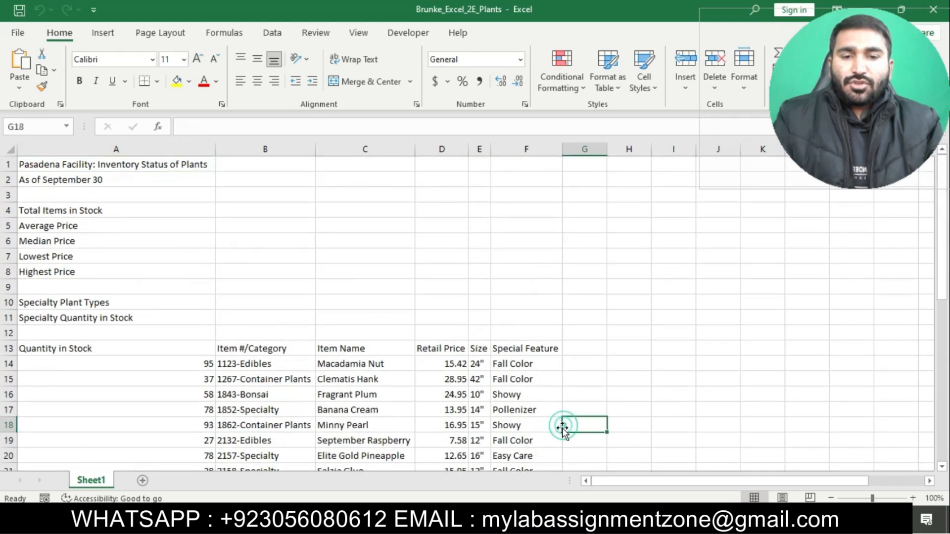
Switch back to the Word instructions, clear the step 1 highlight and highlight the step 2 instruction in yellow.
key(alt+Tab)
click(184, 254)
click(240, 228)
scroll(237, 233, down, 1)
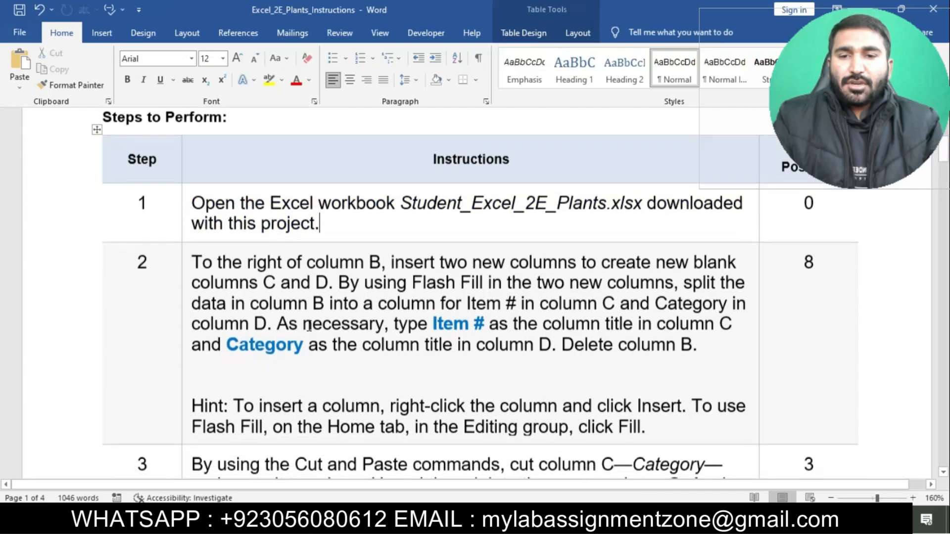
click(182, 259)
click(240, 229)
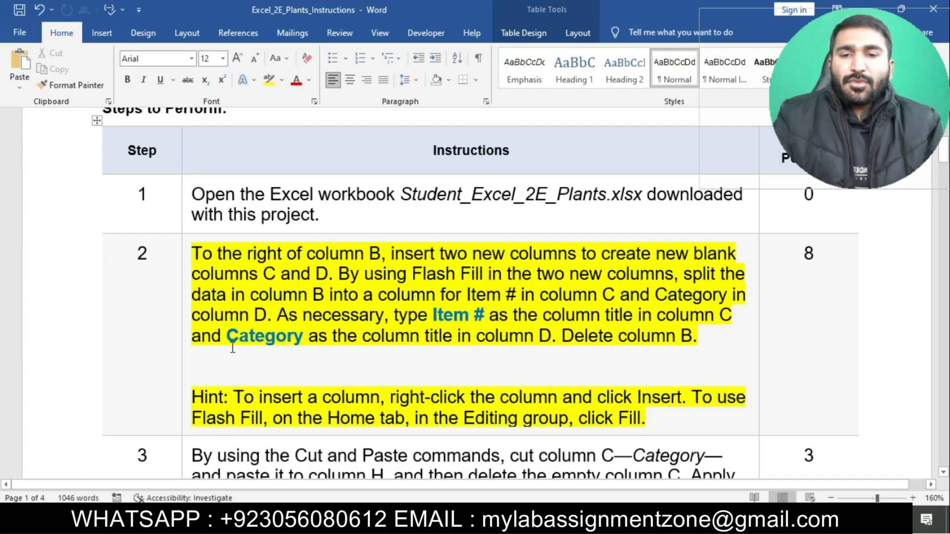
Switch to the Excel workbook and insert two blank columns between Item #/Category and Item Name.
drag(193, 254, 580, 255)
key(alt+Tab)
drag(282, 149, 351, 155)
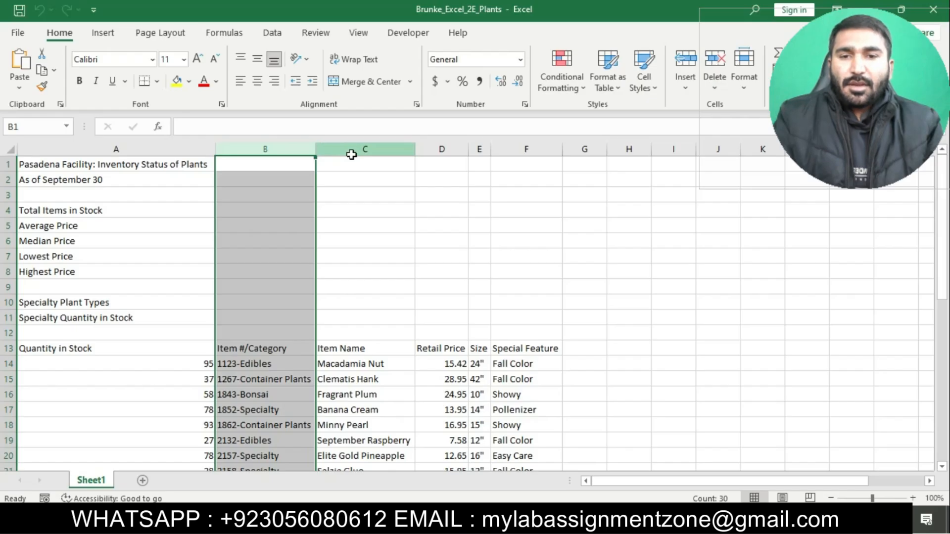
right_click(352, 151)
click(398, 268)
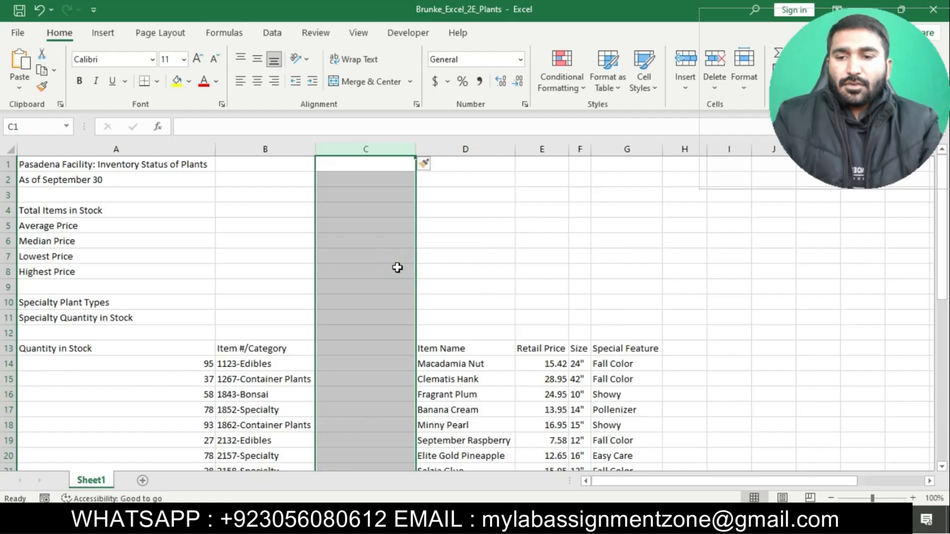
right_click(352, 149)
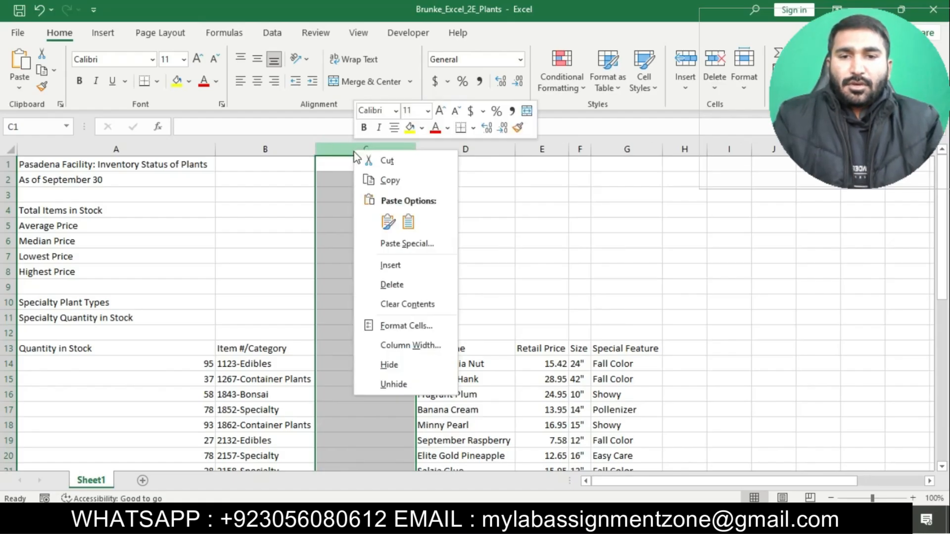
click(399, 267)
Check the Flash Fill instruction in Word, and enter Item as the title in cell C13 of the Excel sheet.
key(alt+Tab)
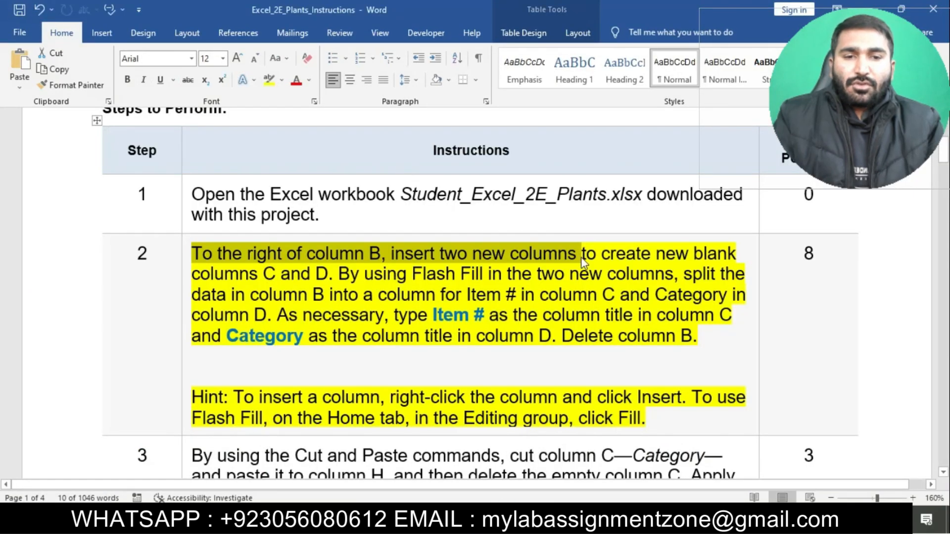
click(356, 271)
drag(356, 271, 675, 282)
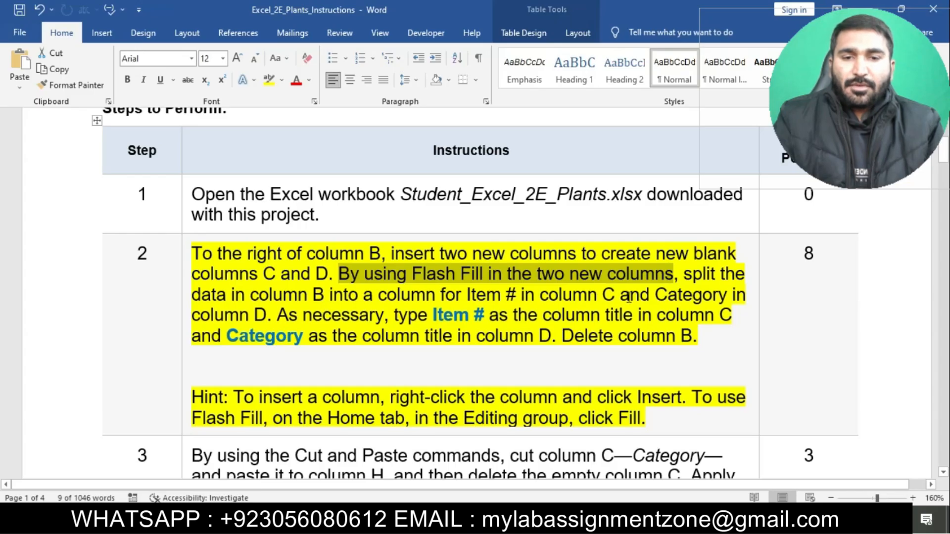
click(505, 317)
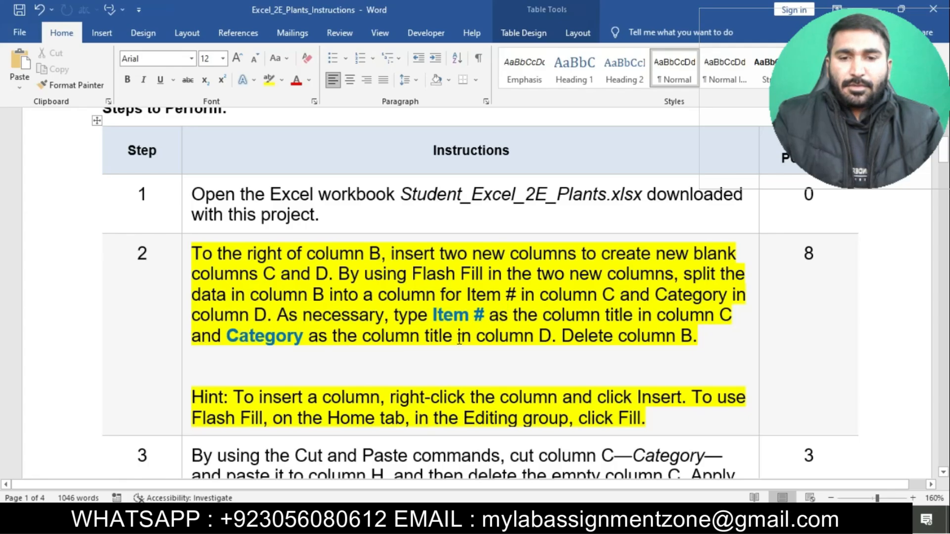
key(alt+Tab)
scroll(373, 320, down, 1)
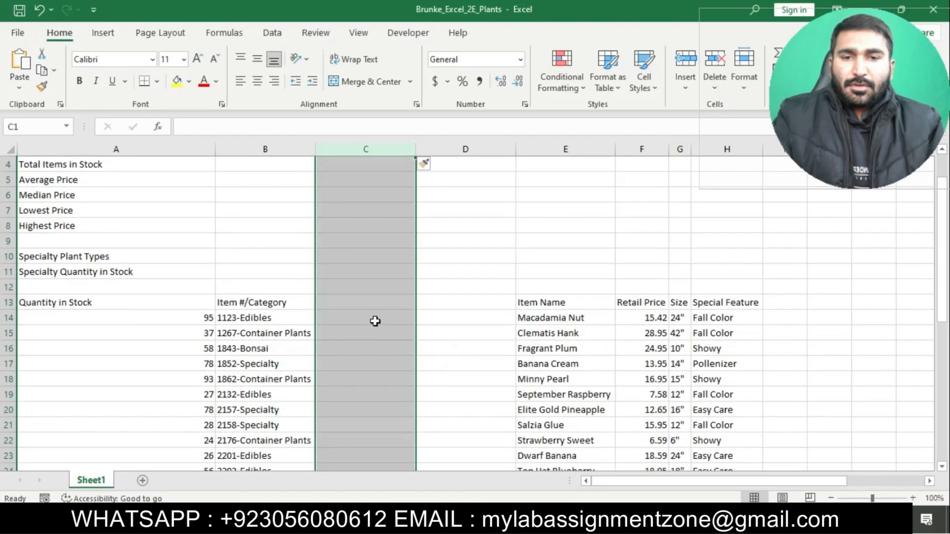
click(352, 301)
text(Item)
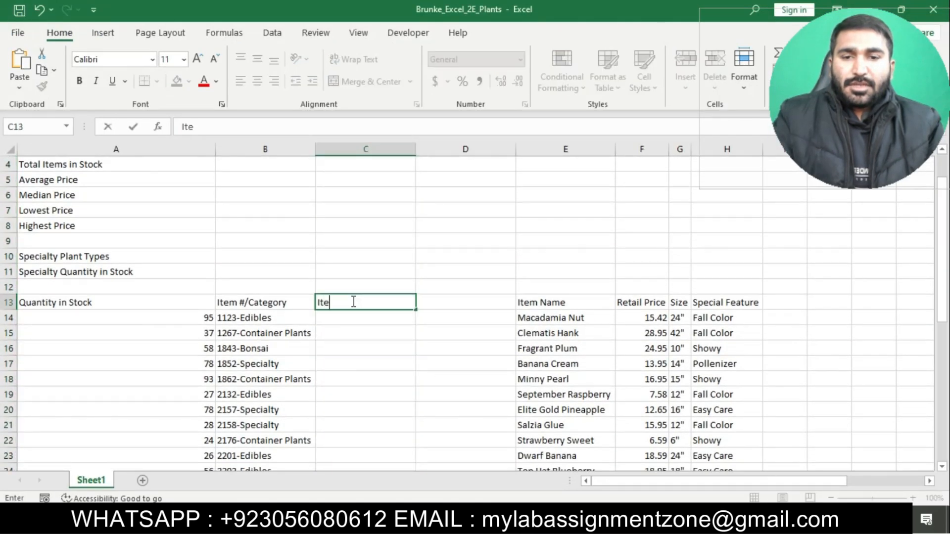
key(Return)
Try to Flash Fill column C from its title cell C13.
click(339, 301)
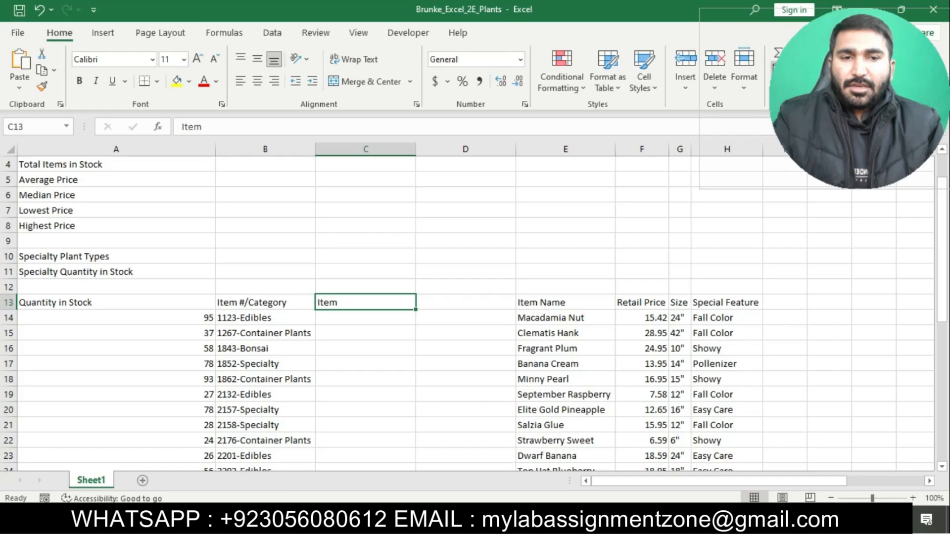
click(787, 66)
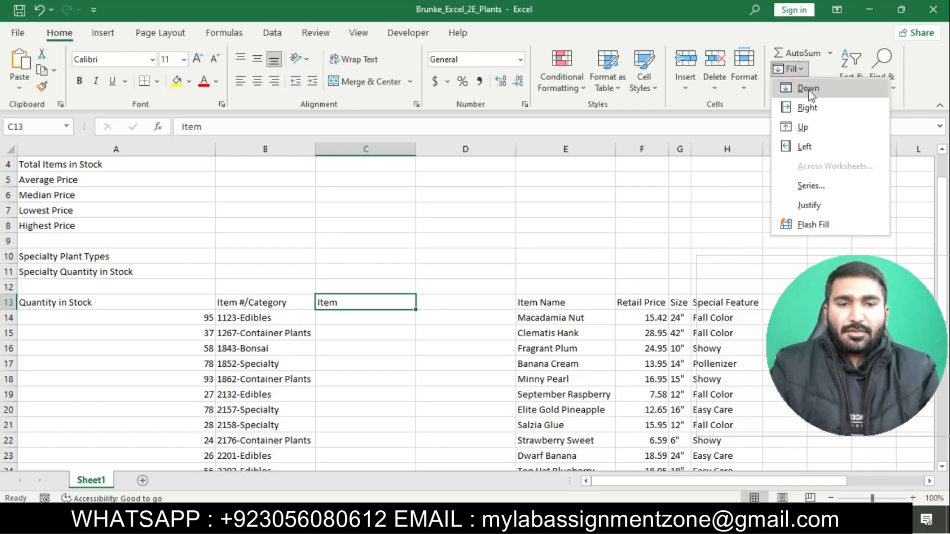
click(825, 223)
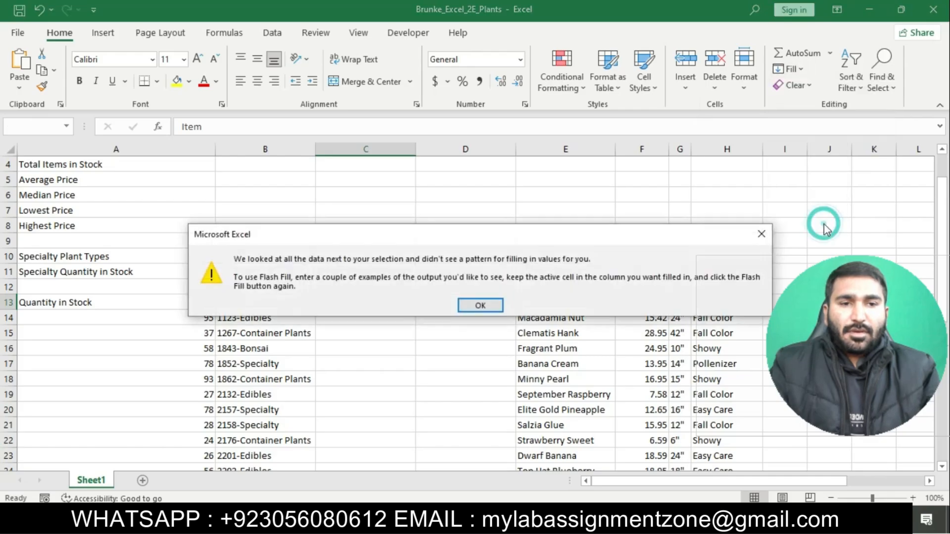
click(754, 233)
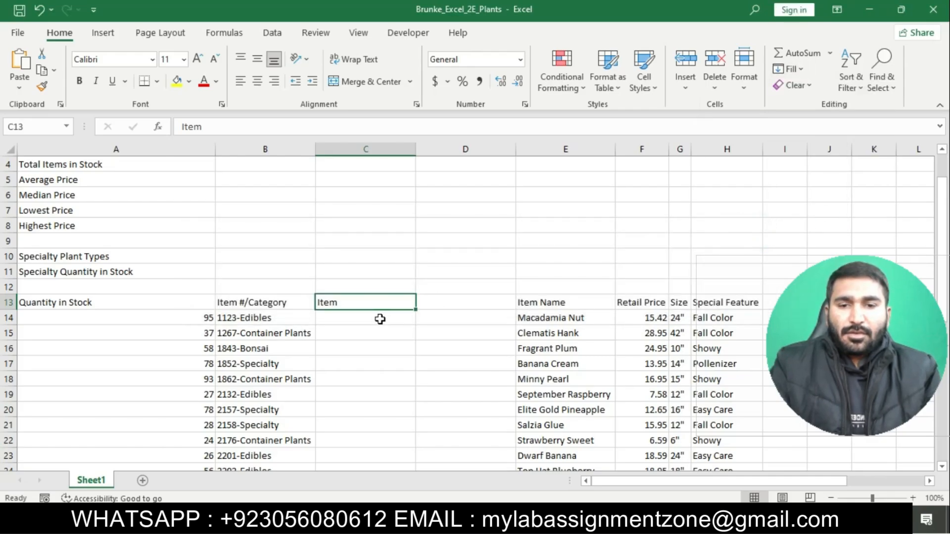
Recheck the required column titles in the Word instructions and change the title in Excel cell C13 to Item #.
click(453, 301)
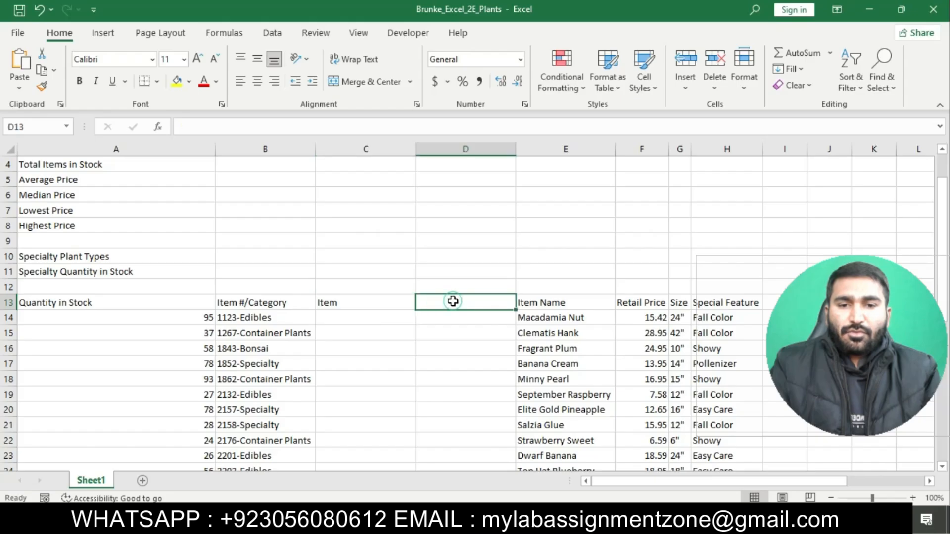
key(alt+Tab)
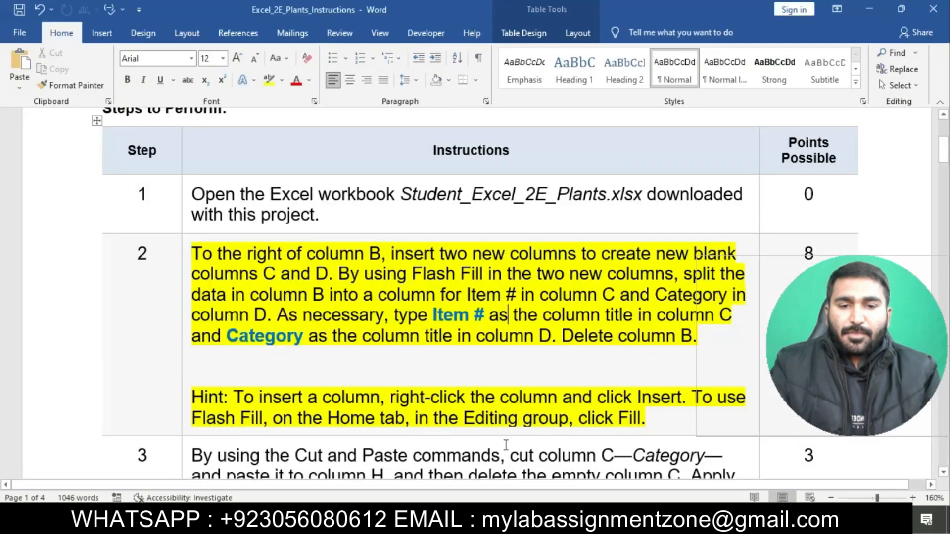
key(alt+Tab)
click(358, 302)
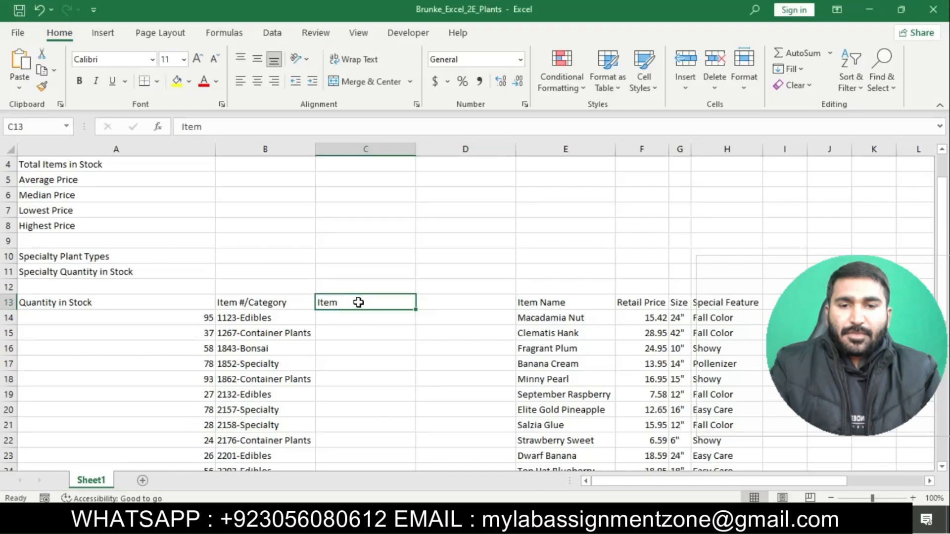
double_click(358, 303)
text(#)
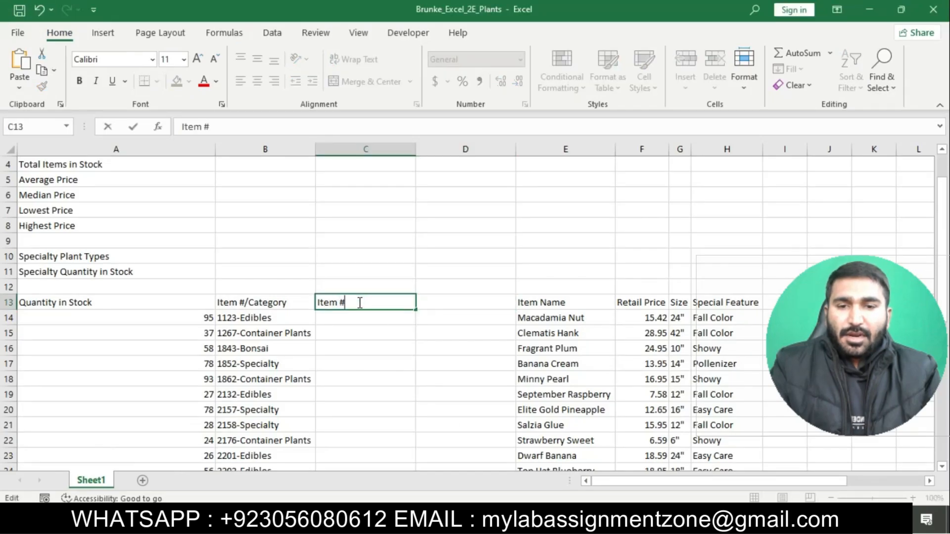
key(Return)
Enter Category as the column title in cell D13.
click(356, 302)
click(435, 303)
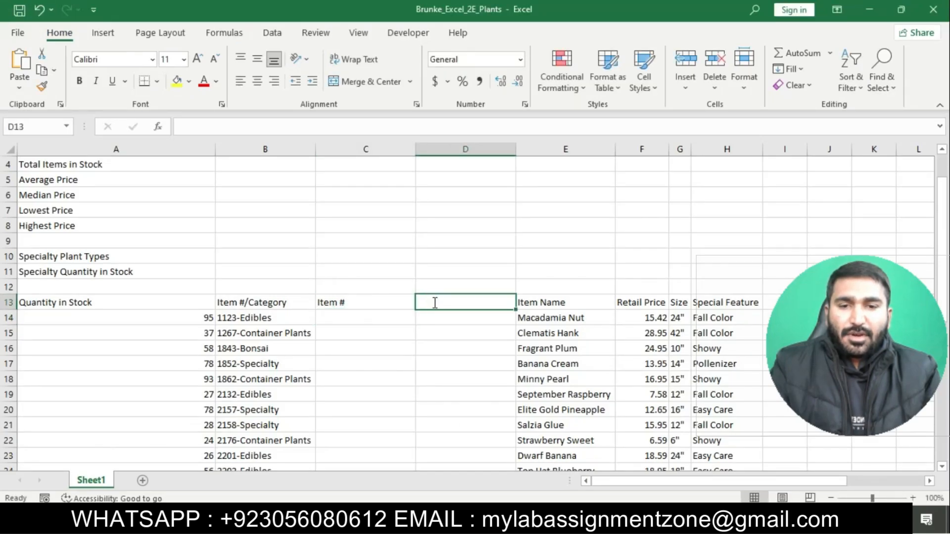
text(Category)
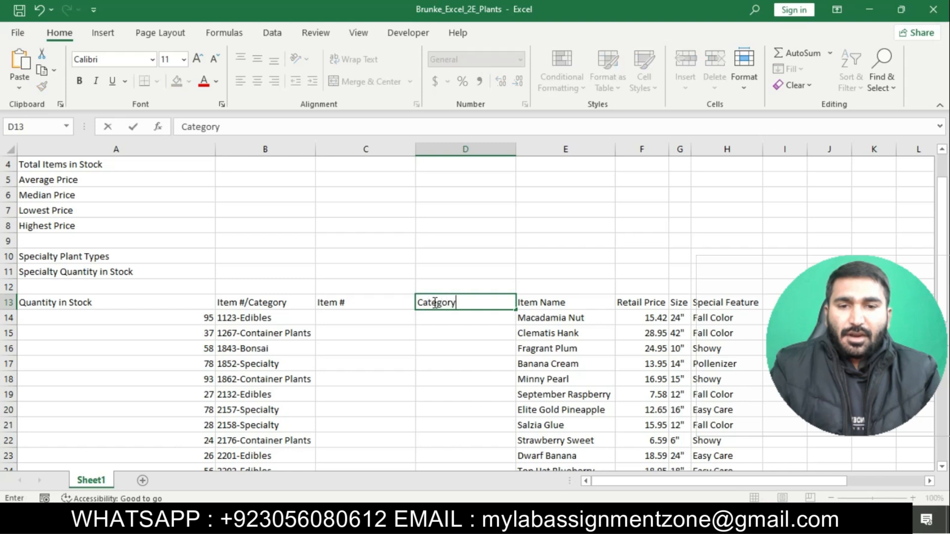
click(366, 313)
Try Flash Fill again with the Item # title cell selected.
click(354, 303)
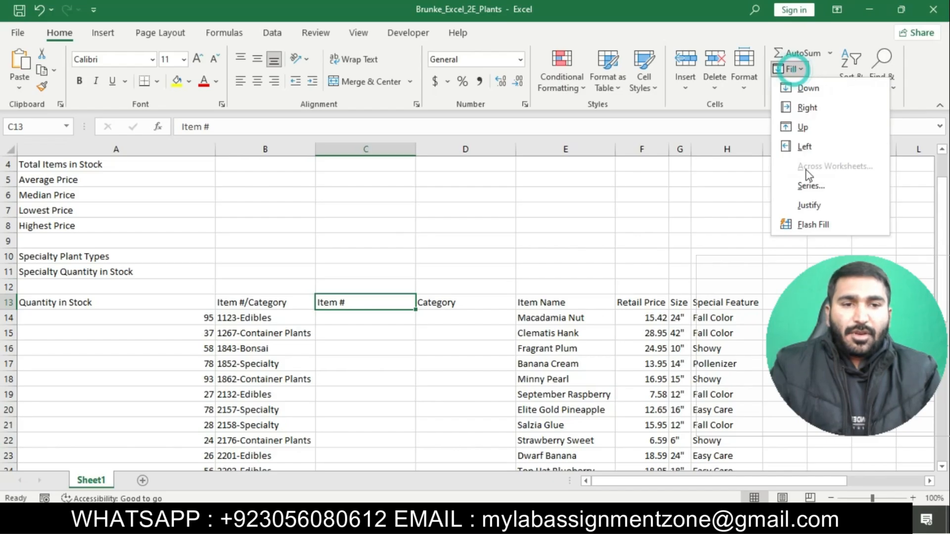
click(811, 225)
key(Return)
Enter 1123 in cell C14 as the example and Flash Fill the Item # column.
click(388, 316)
text(1123)
key(ctrl+Return)
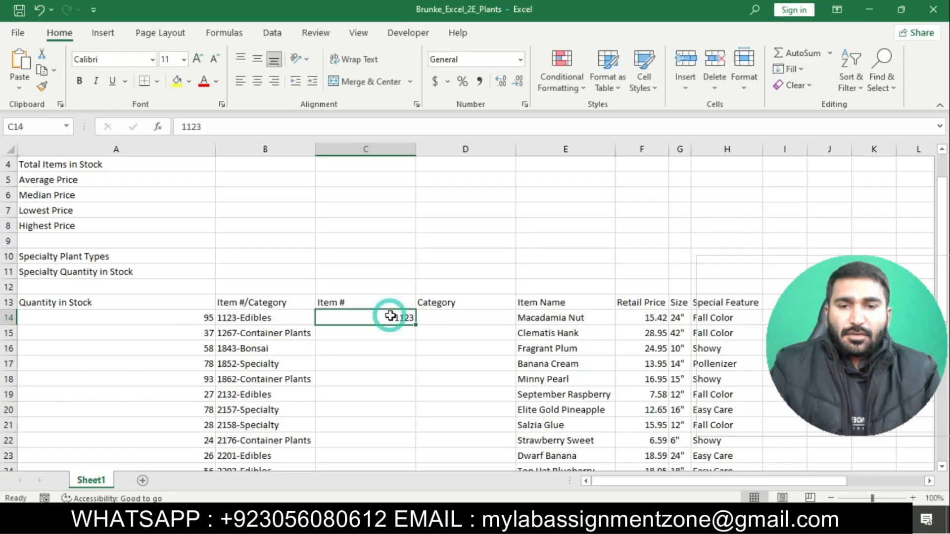
click(789, 68)
click(825, 228)
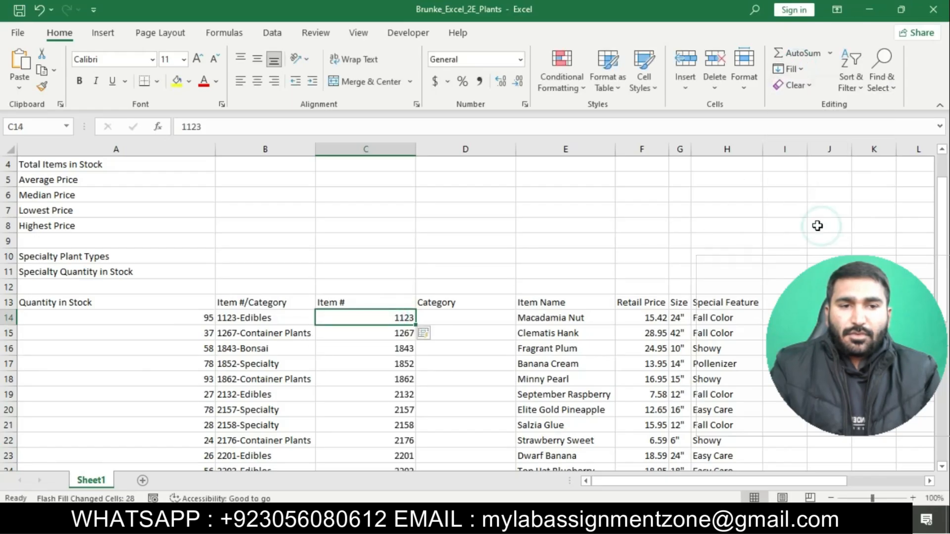
Enter Edibles in cell D14 as the example and Flash Fill the Category column.
click(466, 317)
text(Edibles)
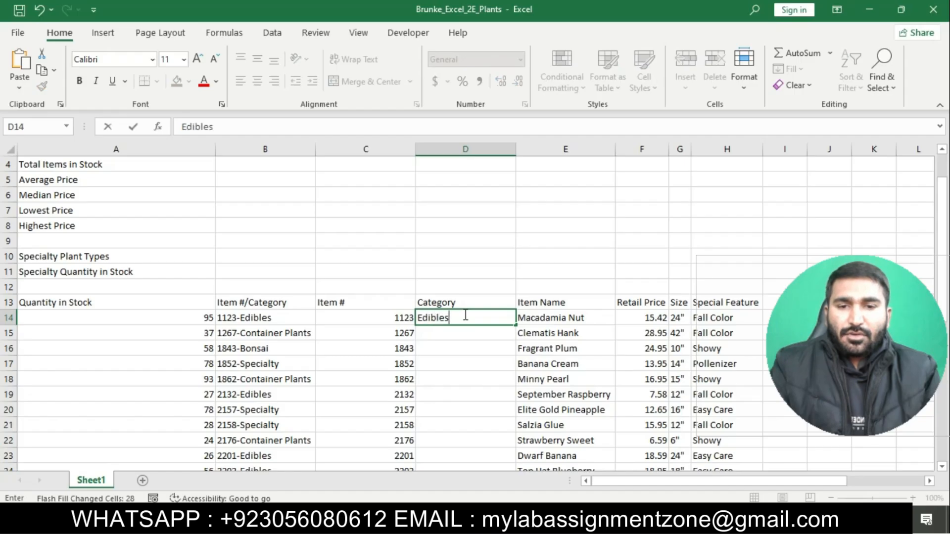
key(Return)
click(463, 315)
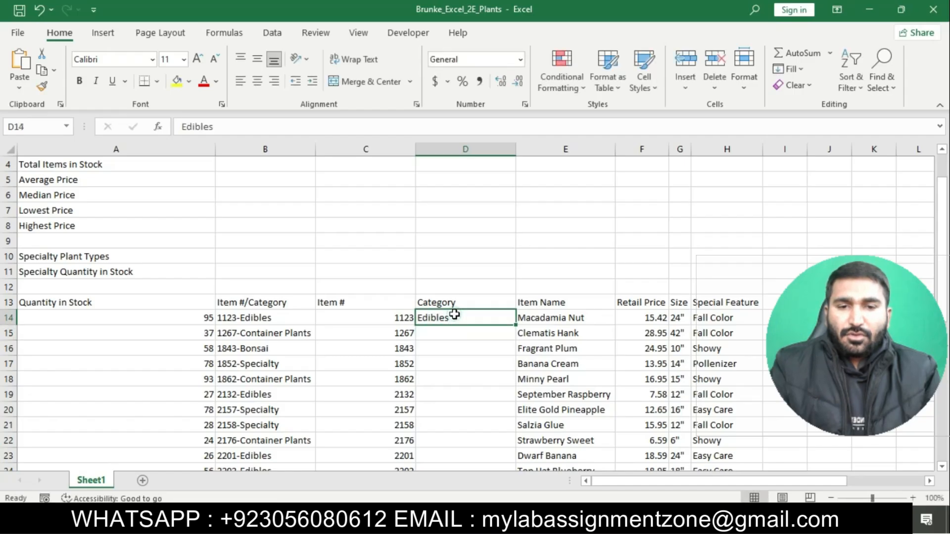
click(790, 68)
click(820, 226)
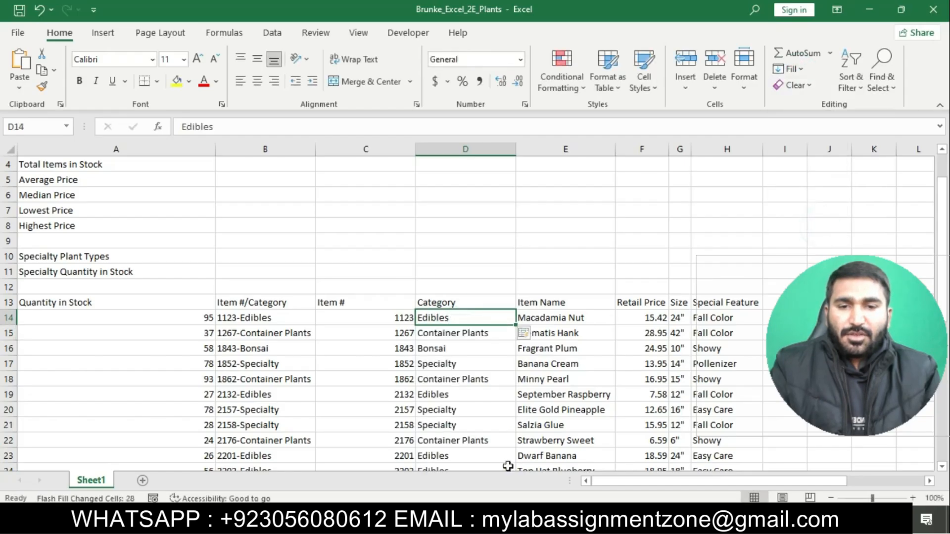
Check the end of instruction 2 in the Word document, then delete column B, Item #/Category, in the Excel sheet.
click(507, 518)
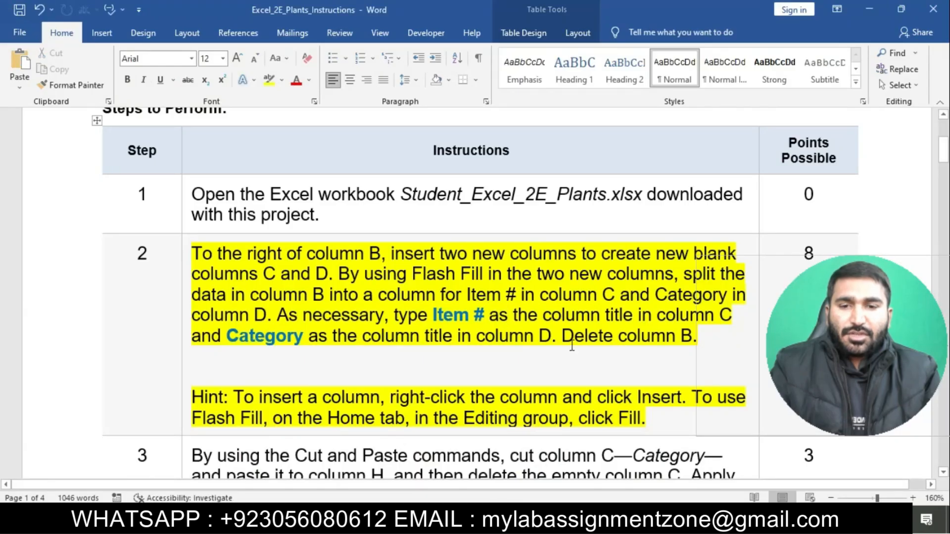
scroll(571, 343, down, 1)
drag(563, 301, 695, 309)
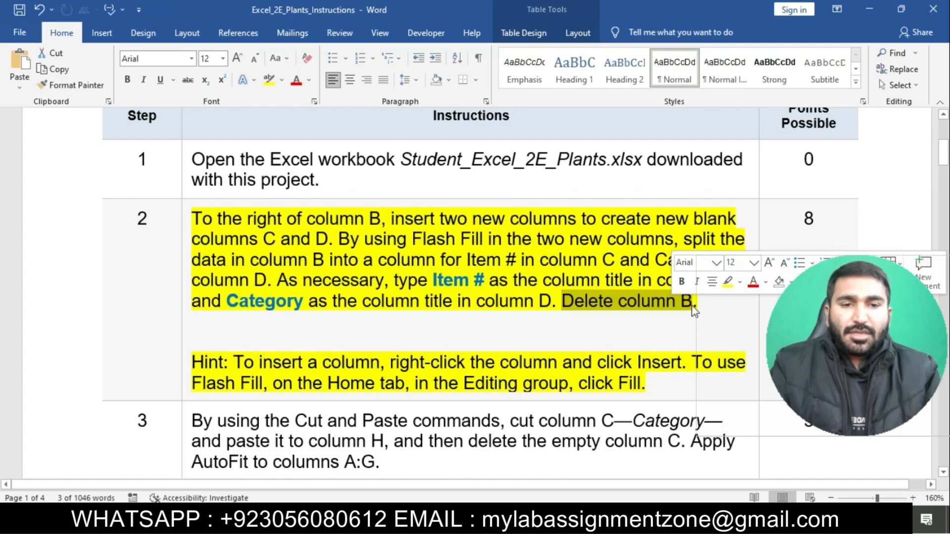
click(515, 518)
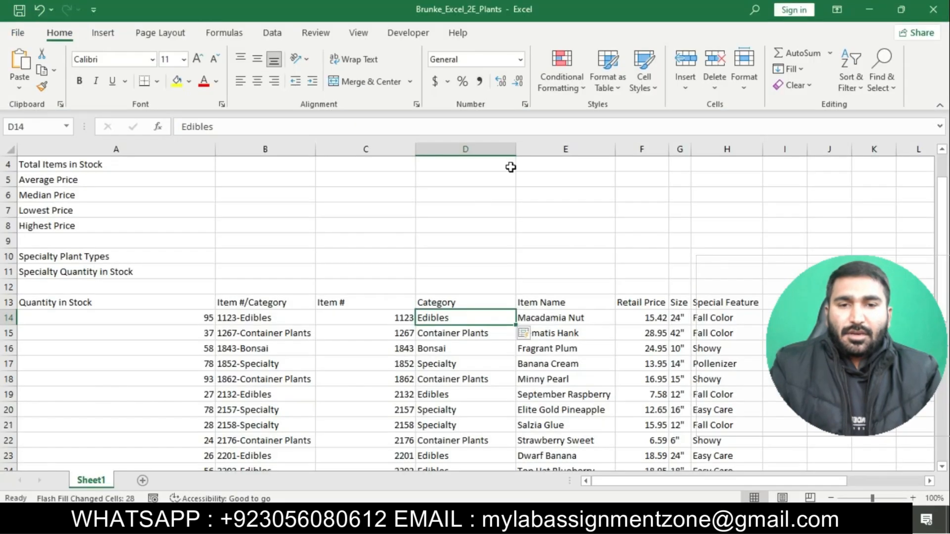
right_click(268, 153)
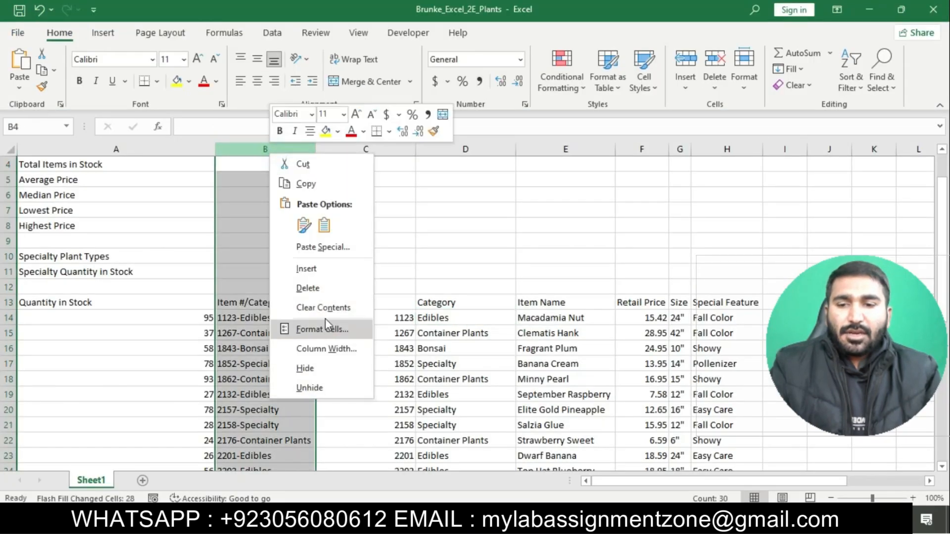
click(319, 288)
Switch to the Word instructions, clear the highlight from step 2 and highlight step 3 in yellow.
key(alt+Tab)
click(519, 278)
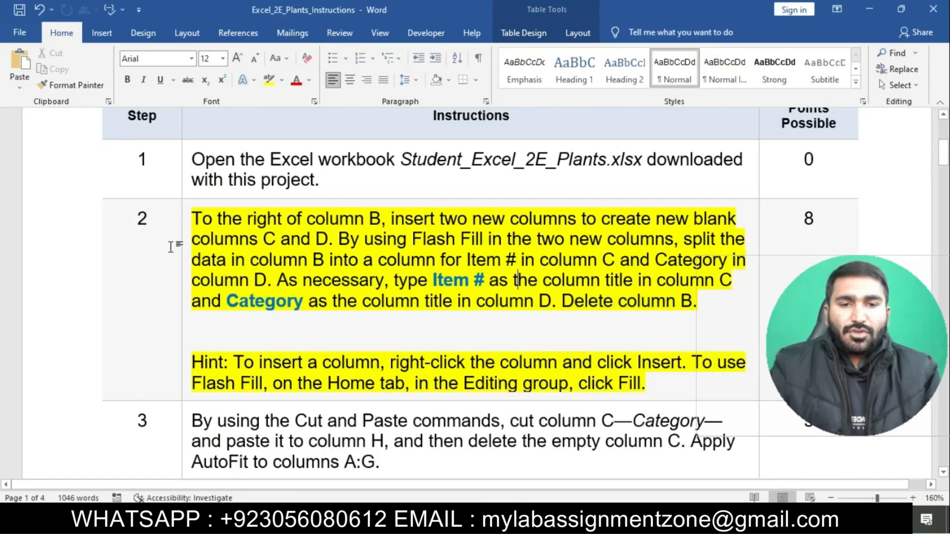
click(191, 218)
click(246, 198)
scroll(335, 322, down, 3)
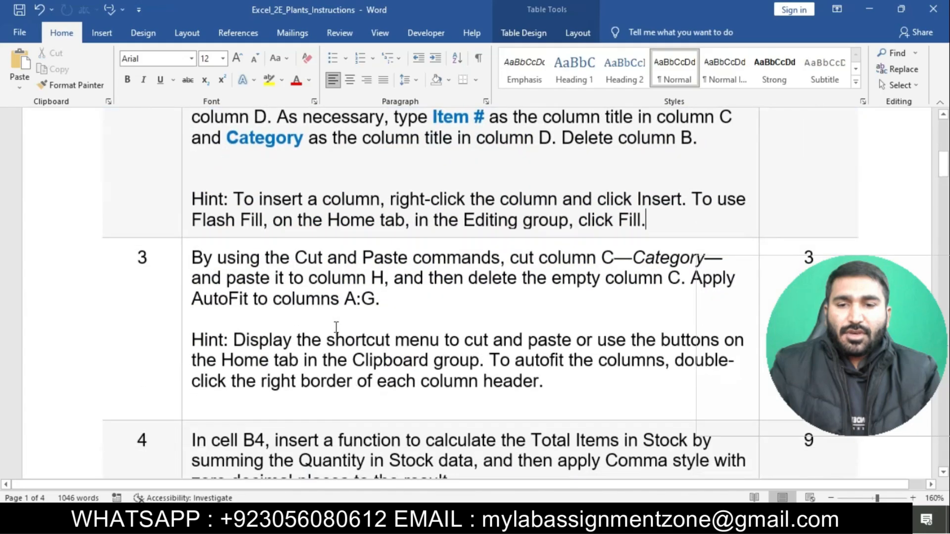
click(183, 250)
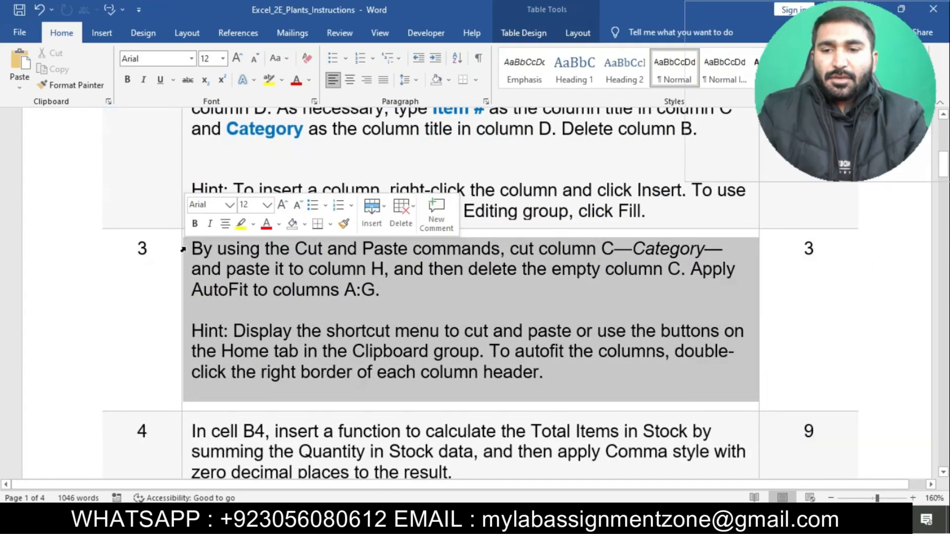
click(241, 224)
click(273, 290)
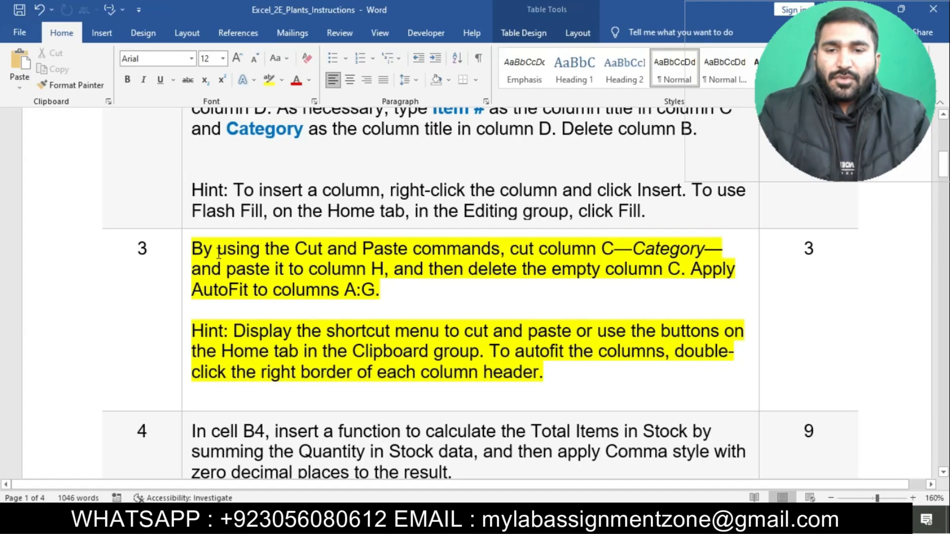
Cut the Category column C in the Excel sheet, checking its paste destination in the Word instructions.
drag(198, 251, 684, 270)
key(alt+Tab)
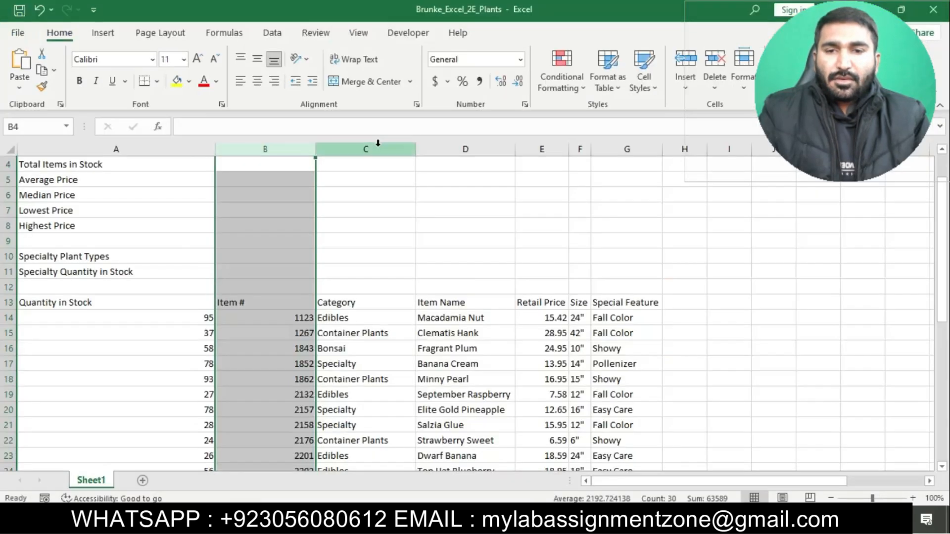
click(370, 148)
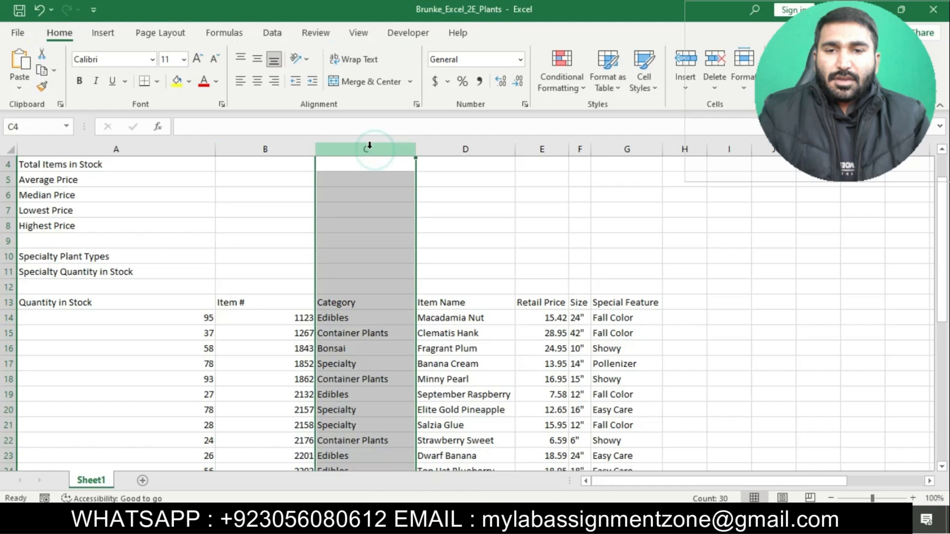
click(42, 53)
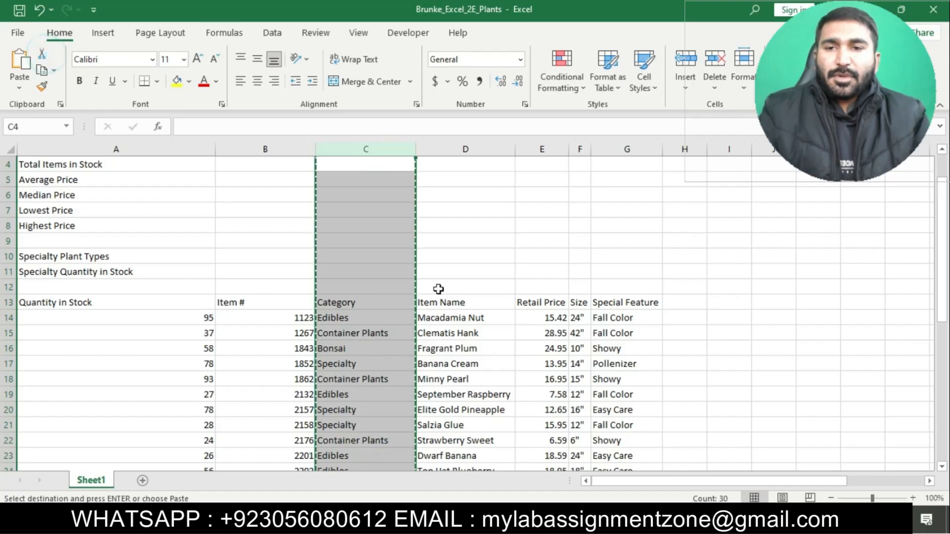
key(alt+Tab)
click(494, 276)
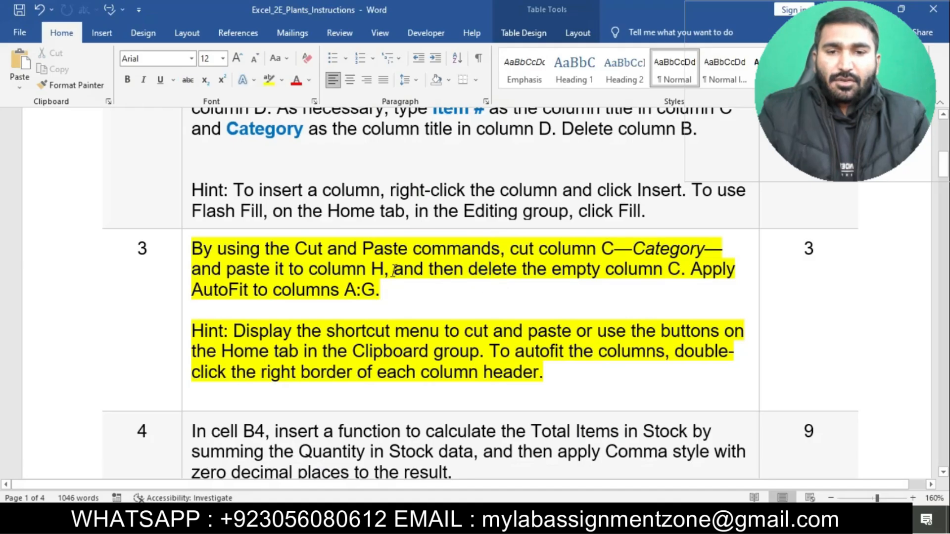
drag(192, 274, 391, 270)
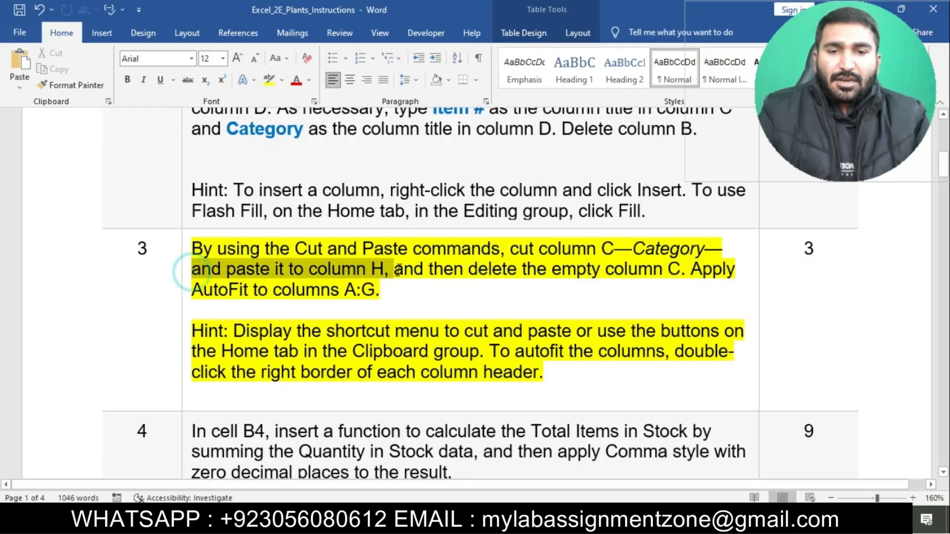
key(alt+Tab)
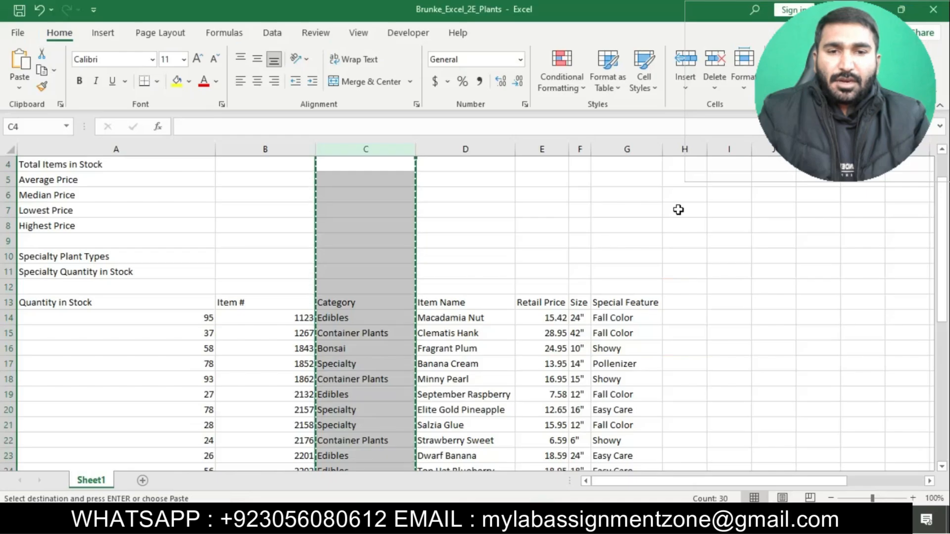
Try to insert the cut Category column at column H, compare with the Word instructions, and undo the insertion.
click(678, 148)
right_click(678, 145)
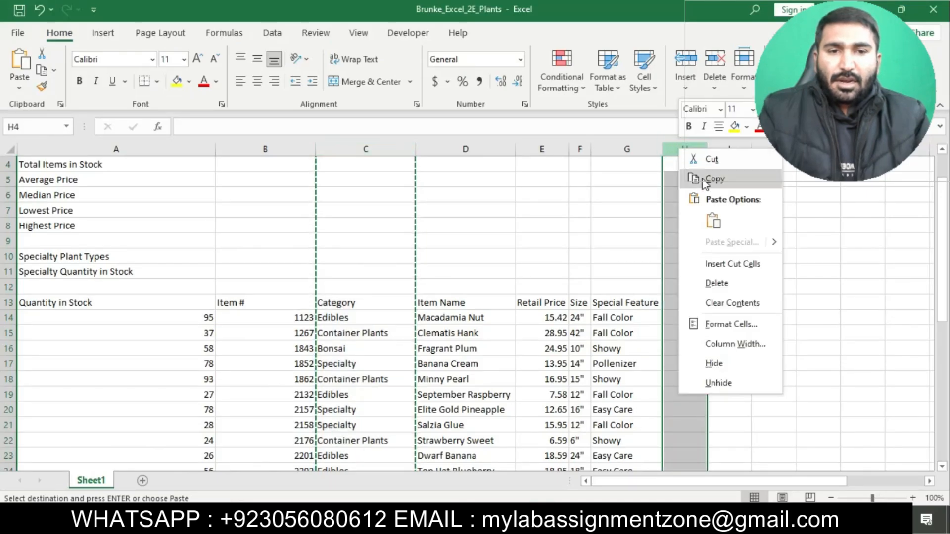
click(730, 263)
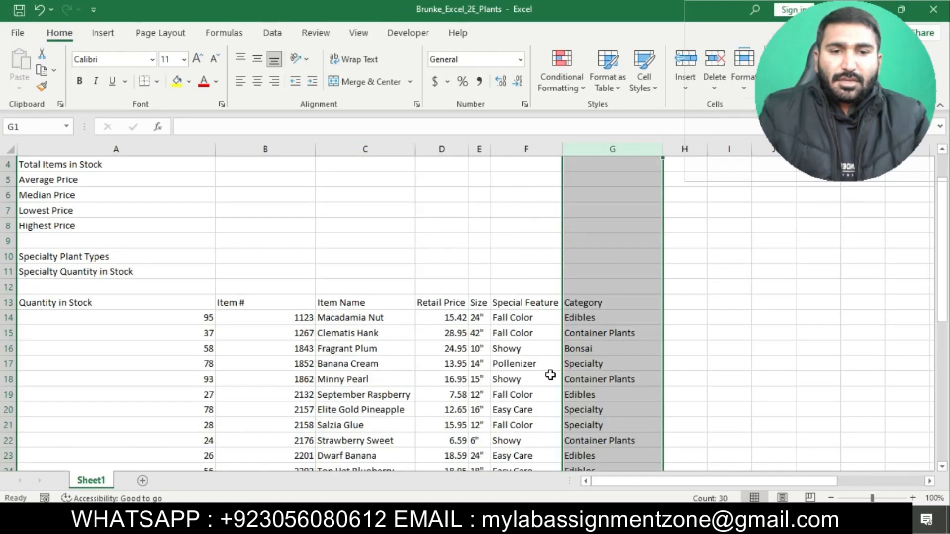
click(527, 423)
key(alt+Tab)
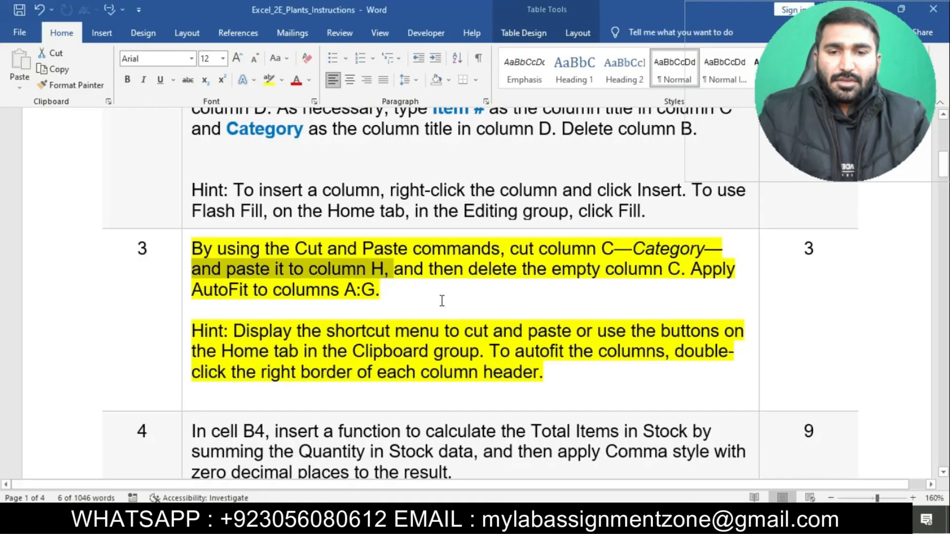
key(alt+Tab)
key(ctrl+z)
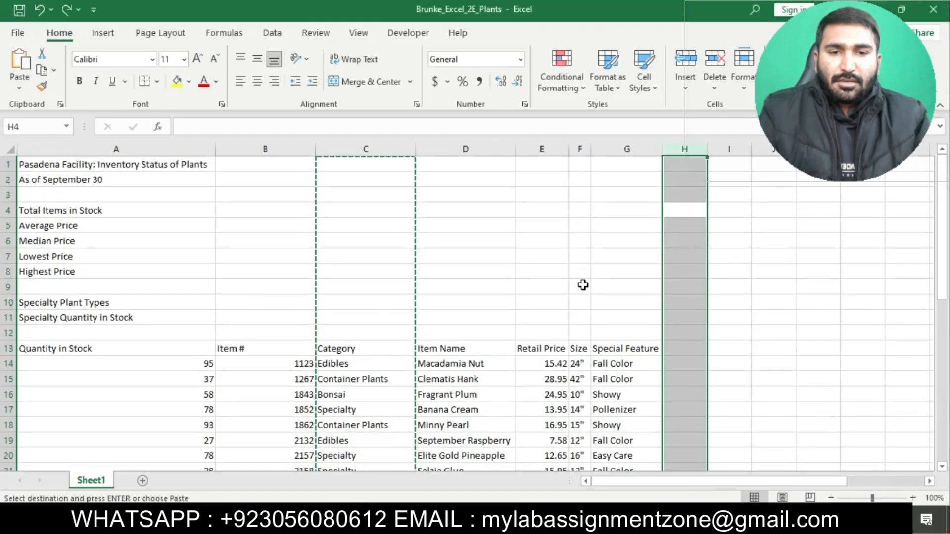
Paste the cut Category column into column H, starting at cell H1.
click(688, 164)
right_click(688, 164)
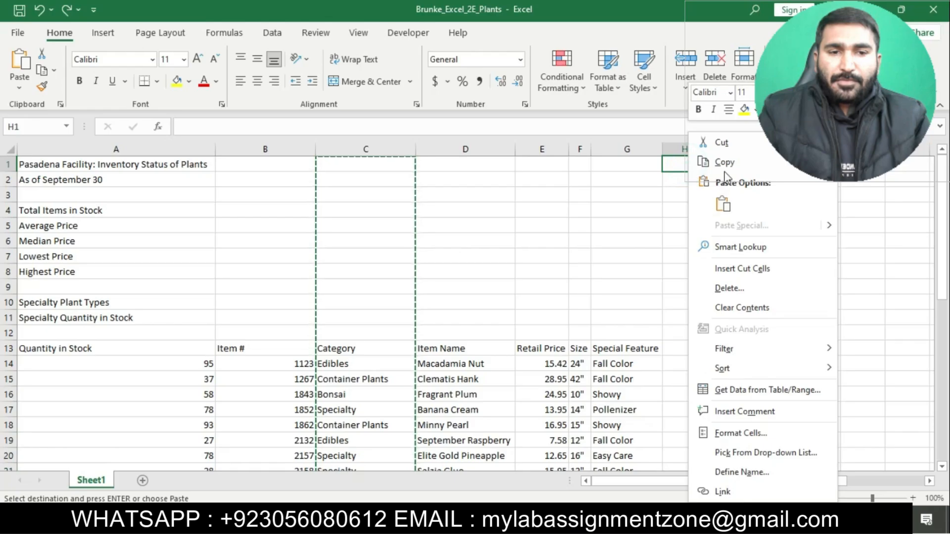
click(722, 210)
click(718, 210)
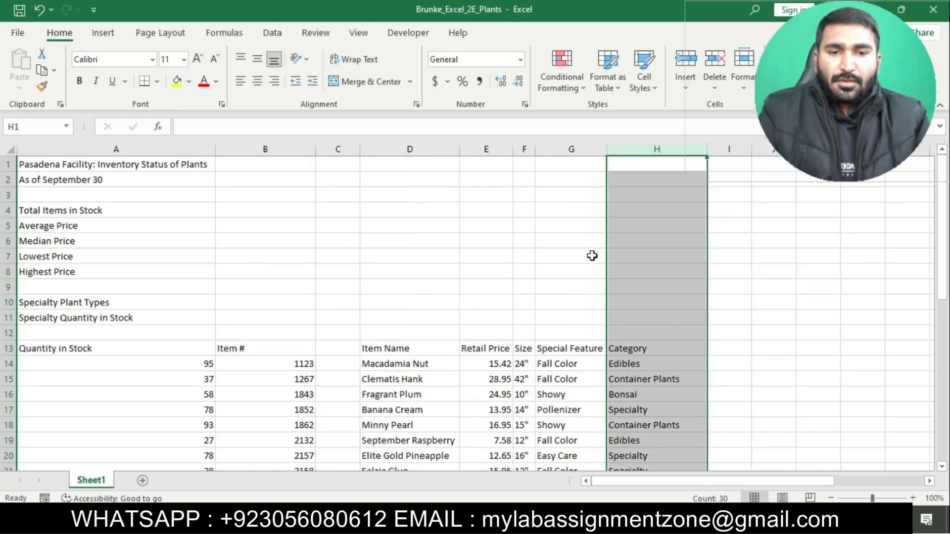
Check the next part of instruction 3 in Word, then delete the empty column C in the Excel sheet.
key(alt+Tab)
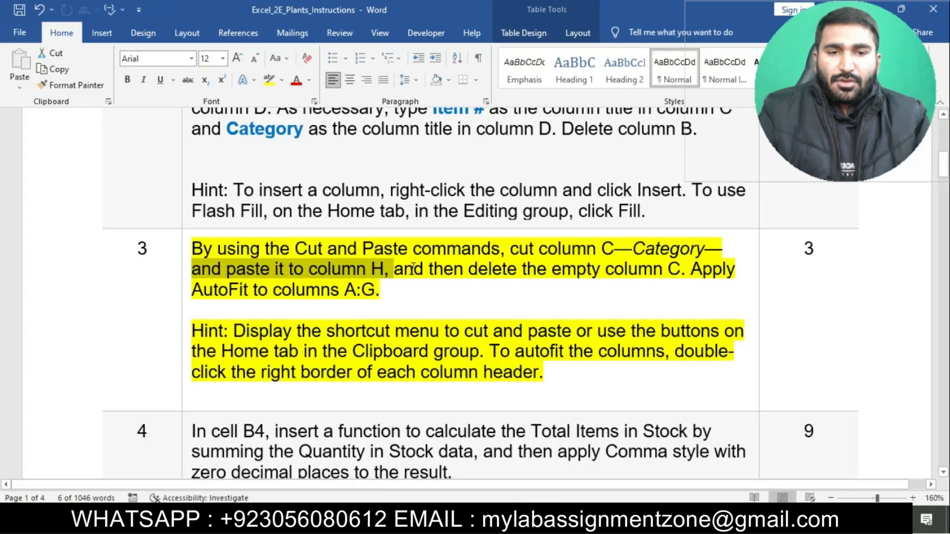
drag(405, 268, 685, 270)
mouse_move(537, 526)
click(538, 460)
click(331, 148)
right_click(332, 149)
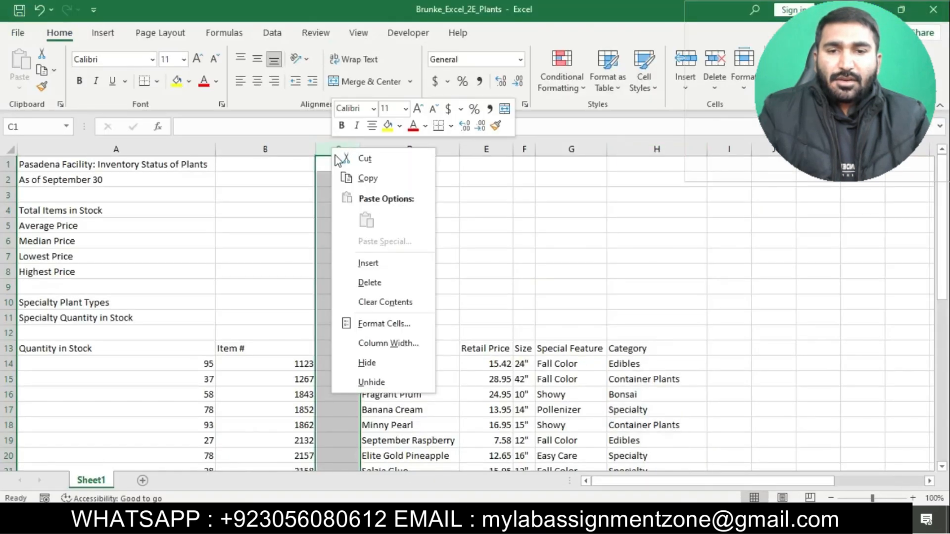
click(383, 291)
Review the AutoFit instruction in Word, then apply AutoFit Column Width to columns A:G in the Excel sheet.
key(alt+Tab)
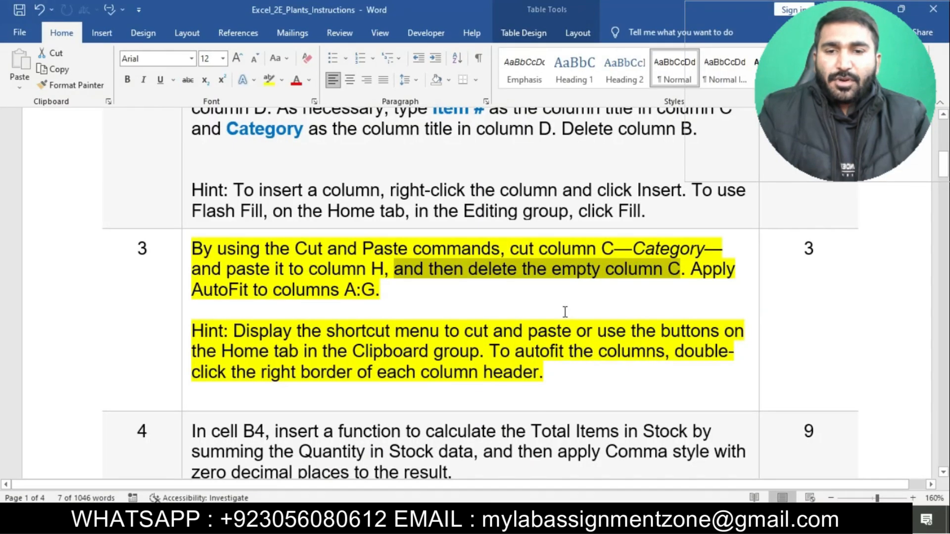
click(562, 301)
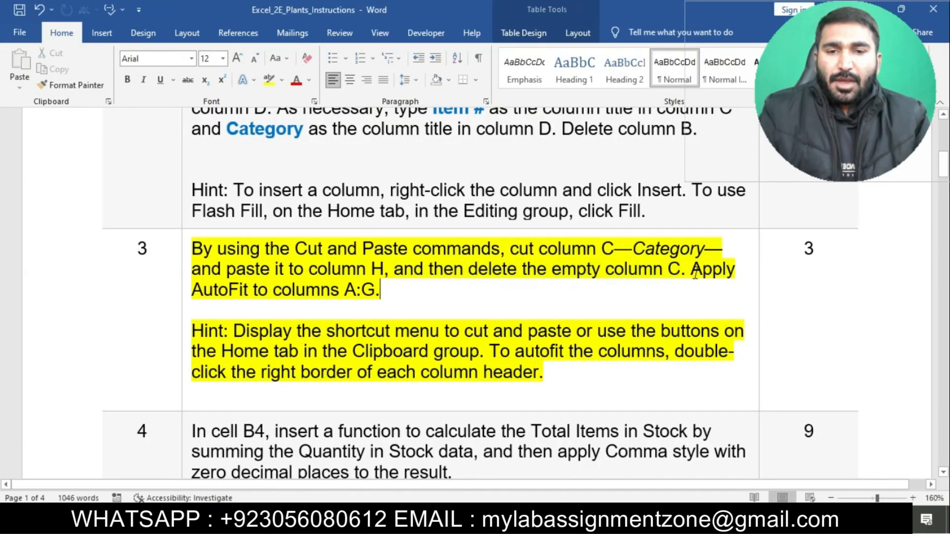
drag(692, 272, 692, 297)
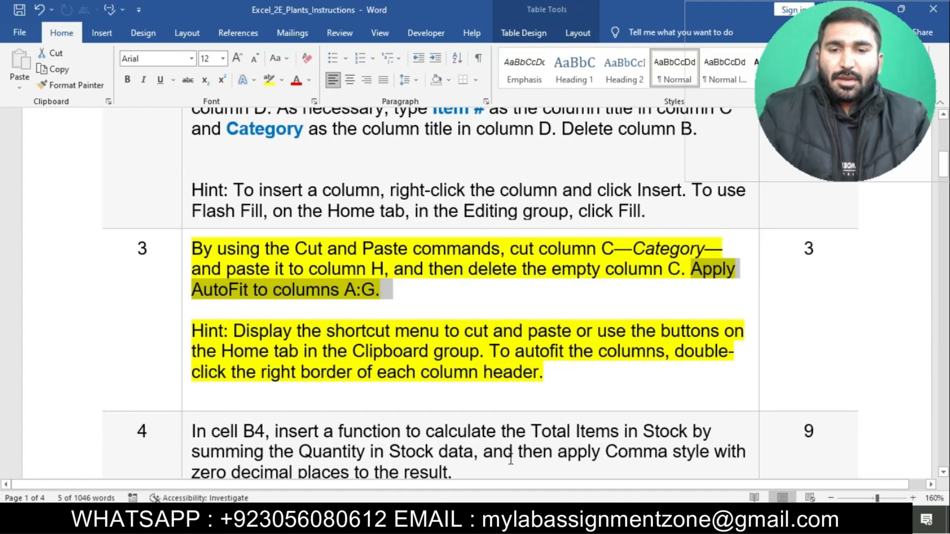
key(alt+Tab)
drag(147, 150, 601, 187)
key(alt+Tab)
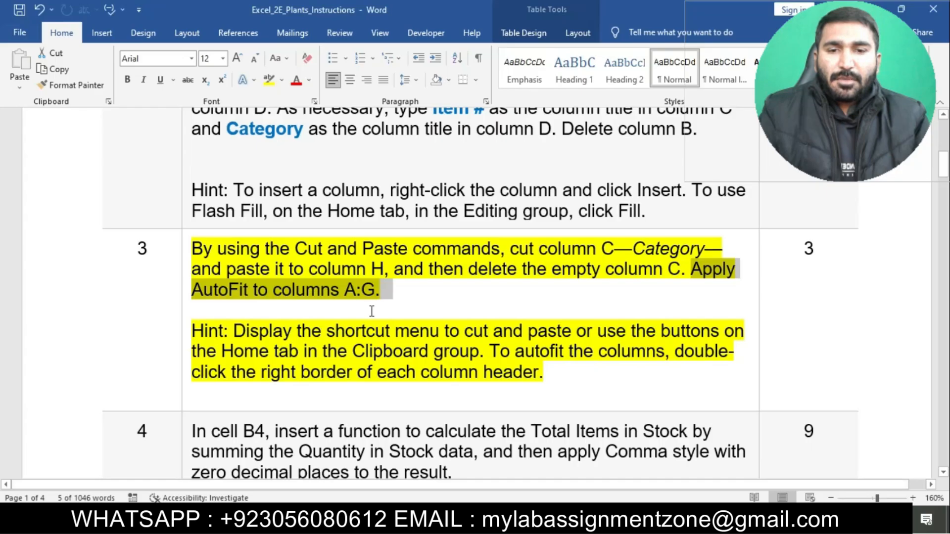
key(alt+Tab)
click(744, 74)
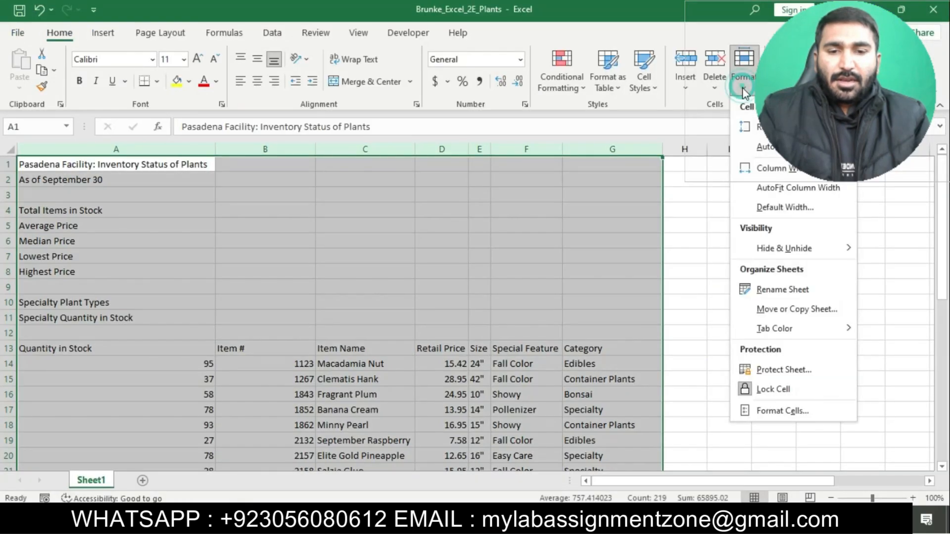
click(794, 188)
click(692, 377)
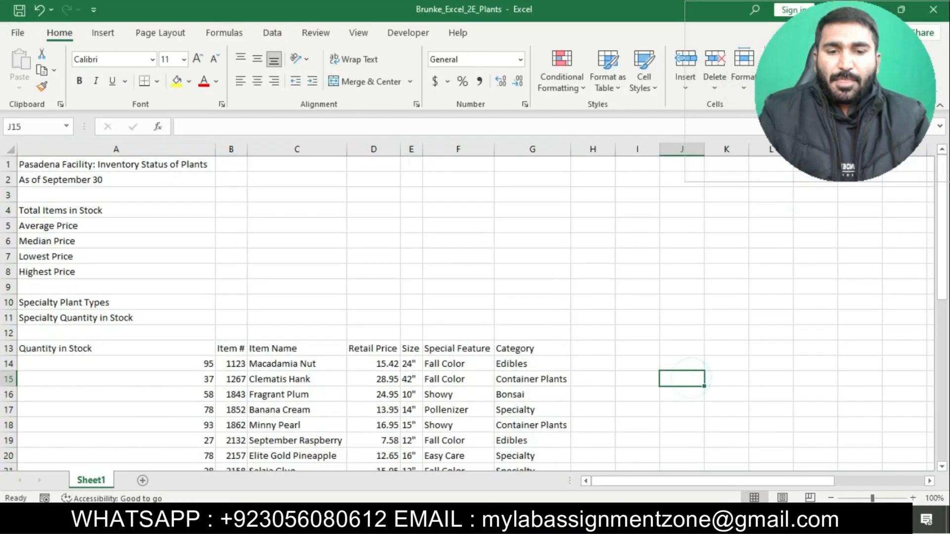
Switch to the Word instructions, remove the highlight from step 3 and highlight step 4 in yellow.
key(alt+Tab)
click(527, 289)
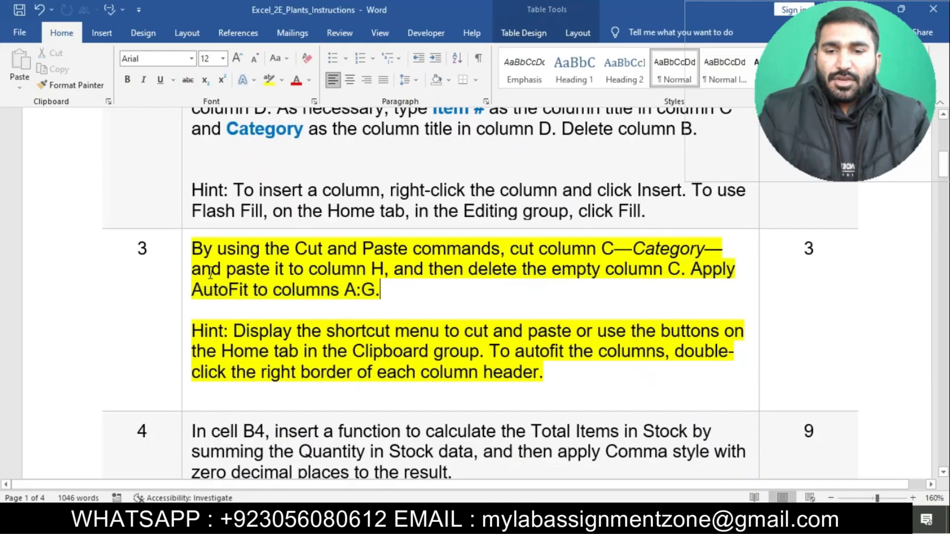
click(186, 248)
click(243, 225)
scroll(181, 223, down, 4)
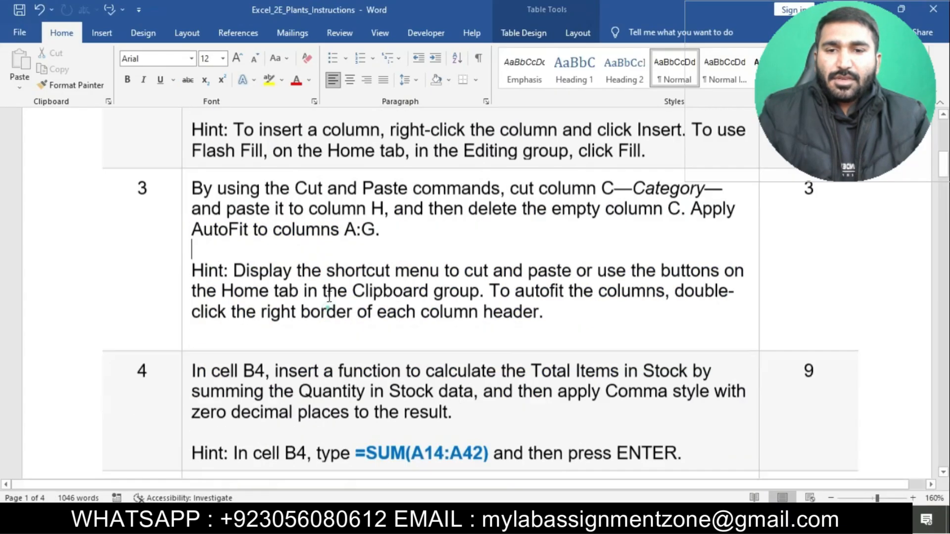
scroll(181, 223, up, 1)
click(187, 261)
click(243, 241)
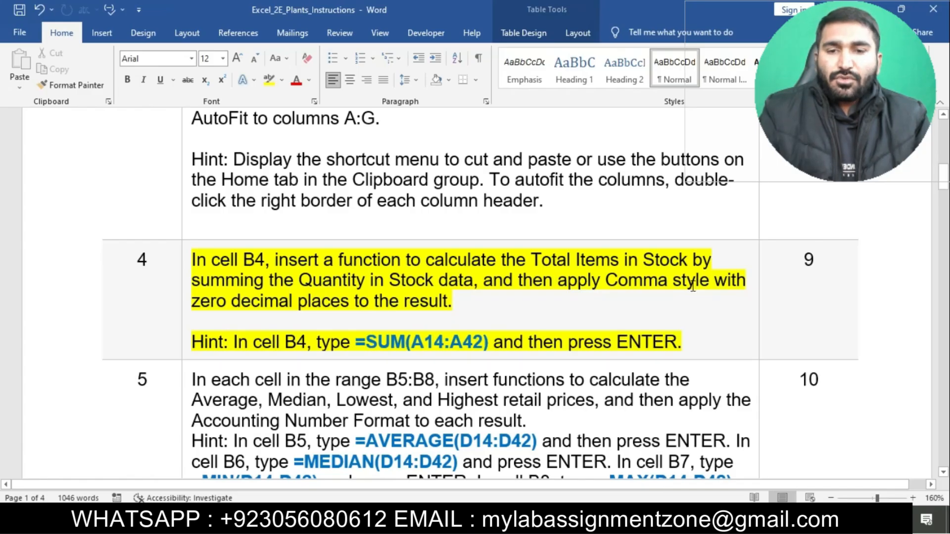
Check instruction 4 in Word, then enter =SUM(A14:A42) in cell B4 of the Excel sheet for Total Items in Stock.
drag(196, 262, 264, 270)
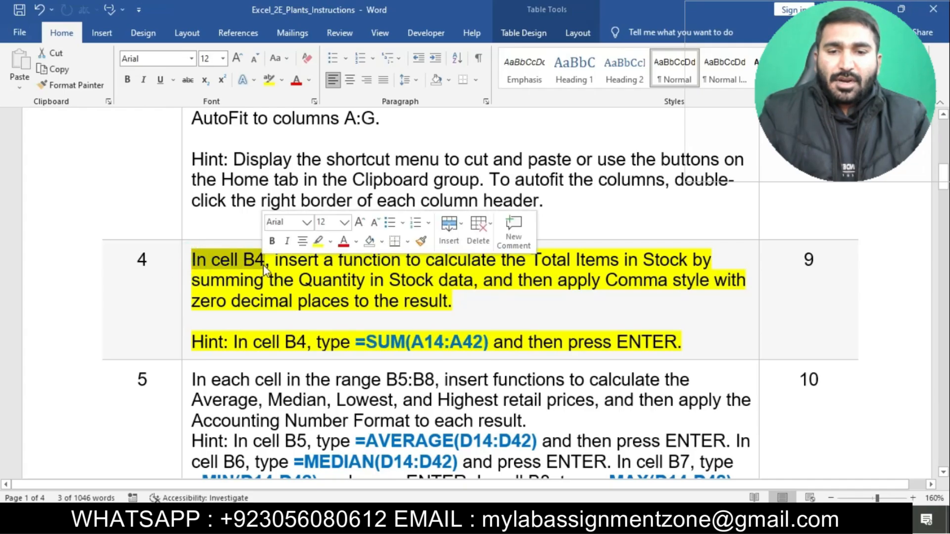
key(alt+Tab)
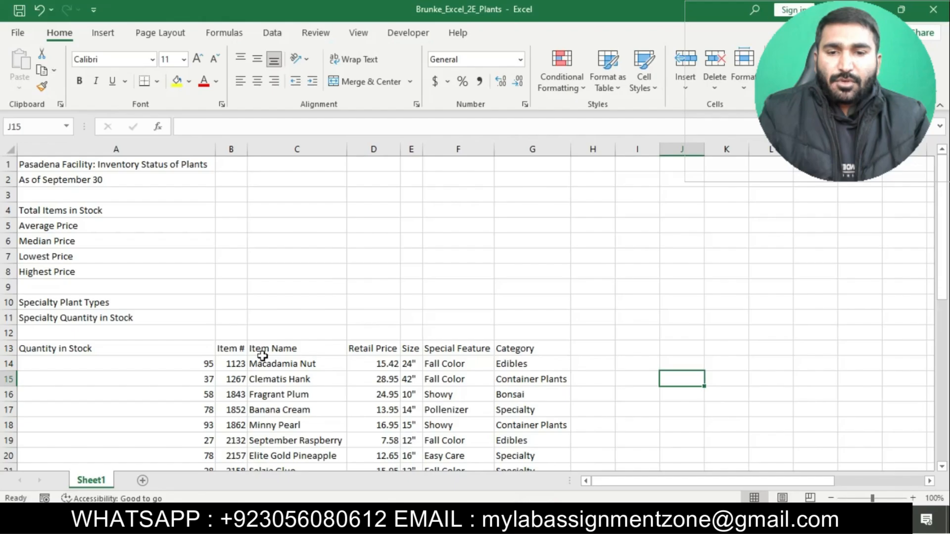
click(227, 212)
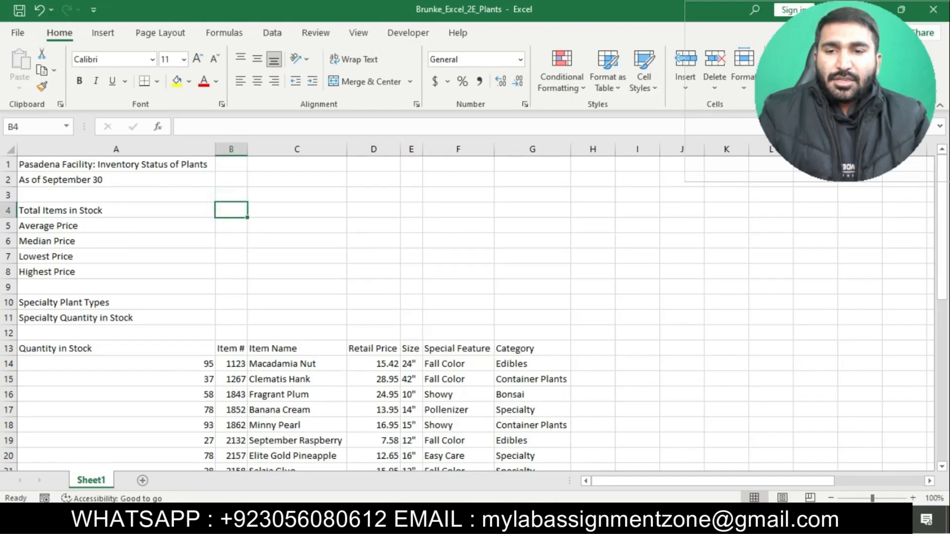
key(alt+Tab)
click(404, 322)
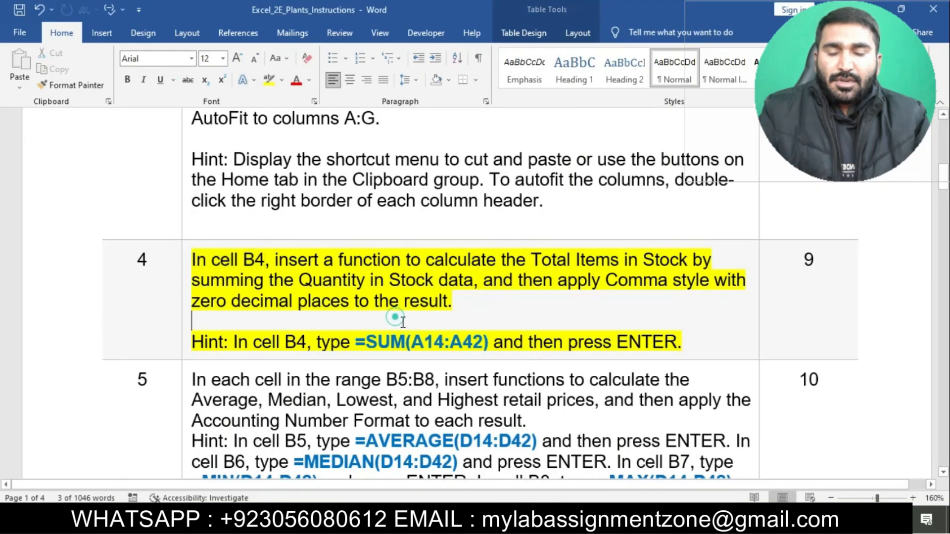
key(alt+Tab)
text(=)
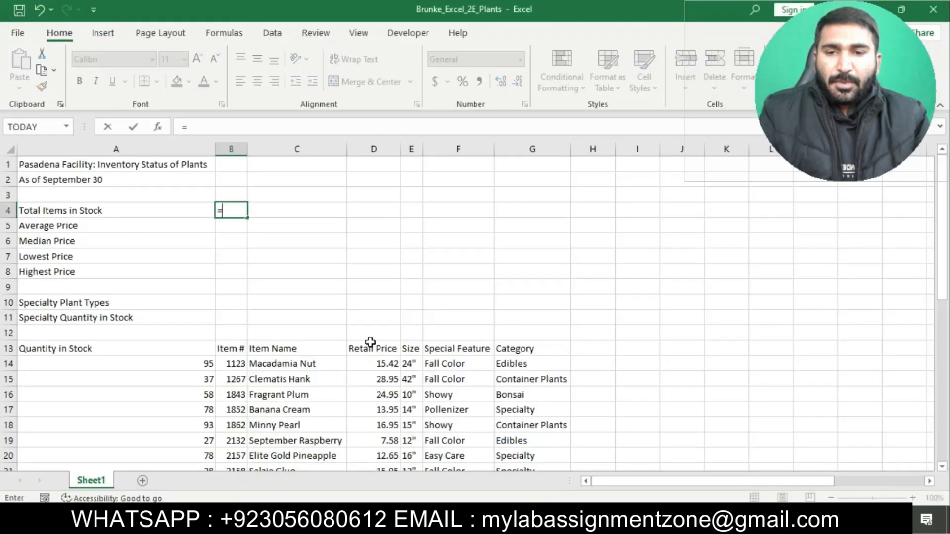
text(SUM(A)
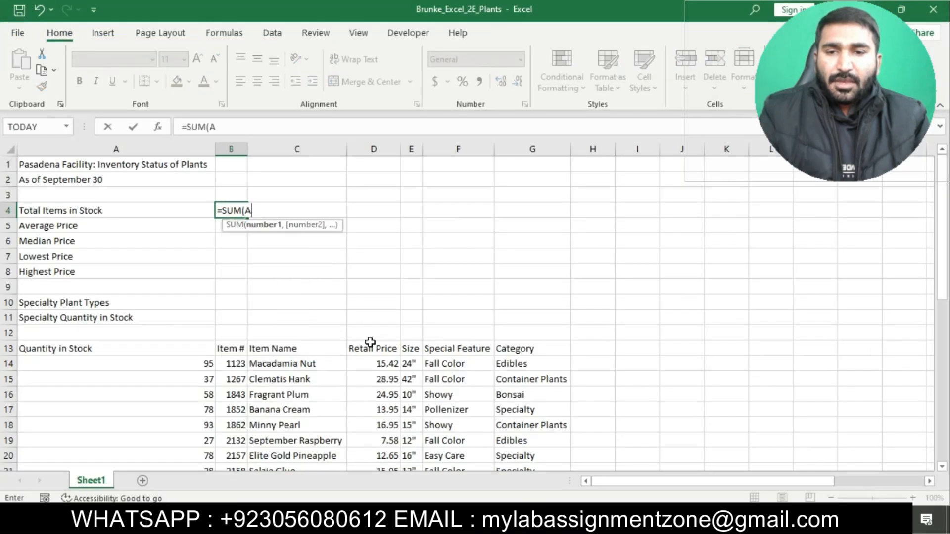
text(14:A42)
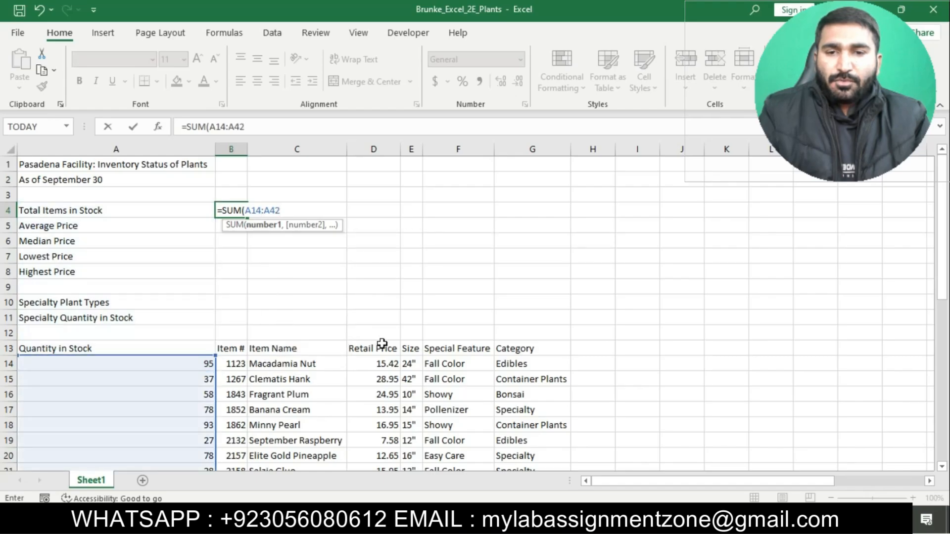
text())
key(Return)
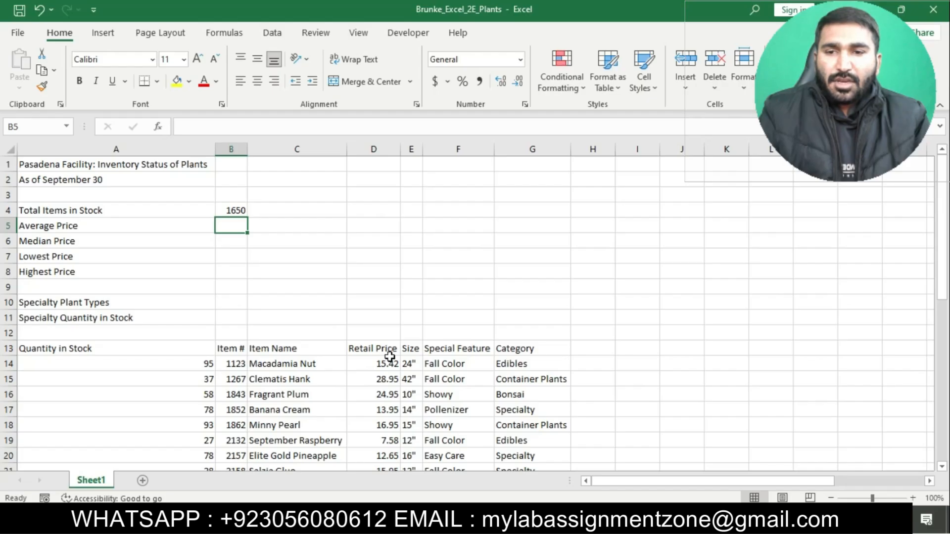
Switch to the Word instructions, remove the highlight from step 4 and highlight step 5 in yellow.
key(alt+Tab)
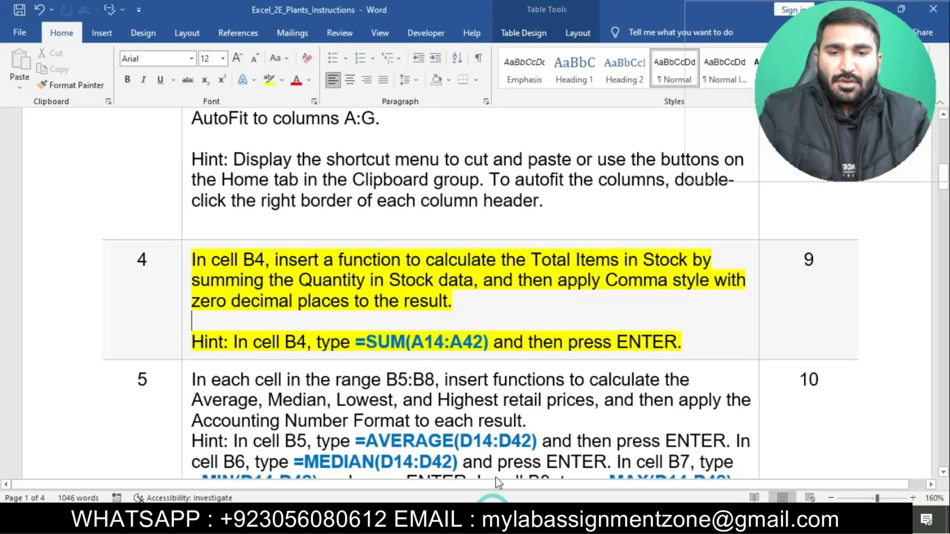
click(185, 260)
click(239, 238)
scroll(340, 343, down, 3)
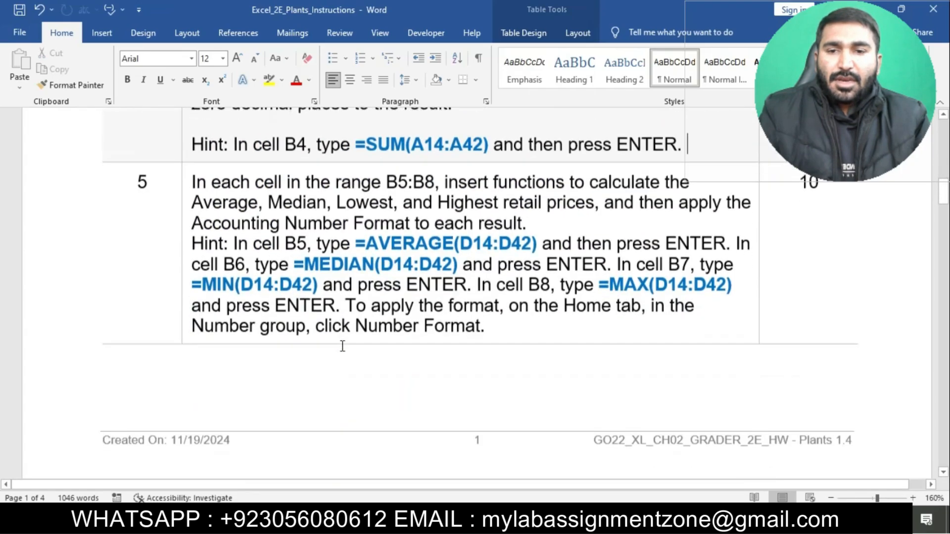
click(185, 181)
click(242, 156)
click(287, 243)
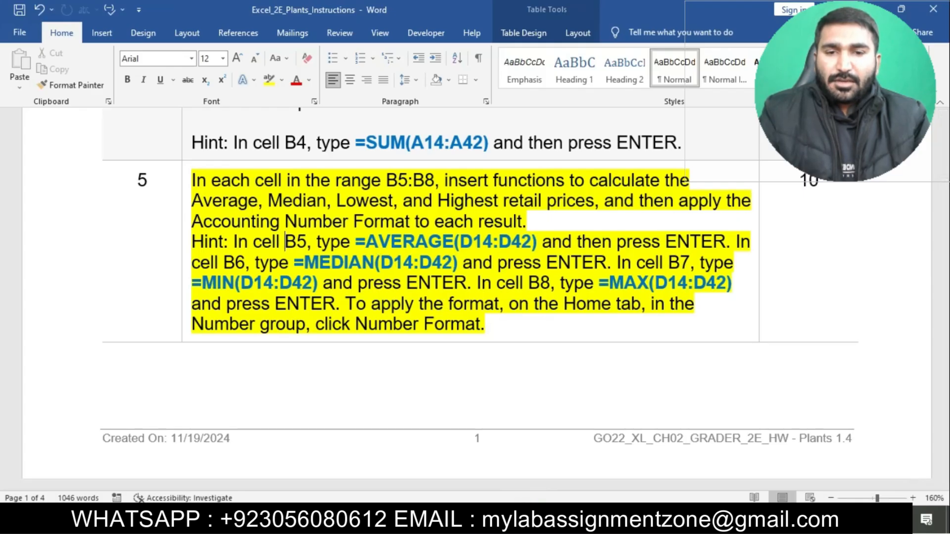
Enter =AVERAGE(D14:D42) in cell B5 of the Excel sheet for the Average Price, checking the range in the Word instructions.
text(=A)
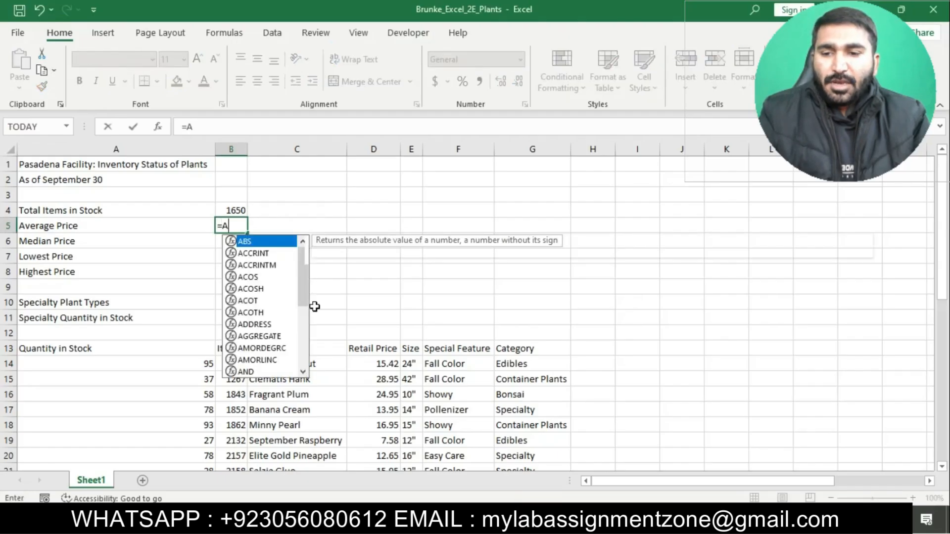
text(VERAGE()
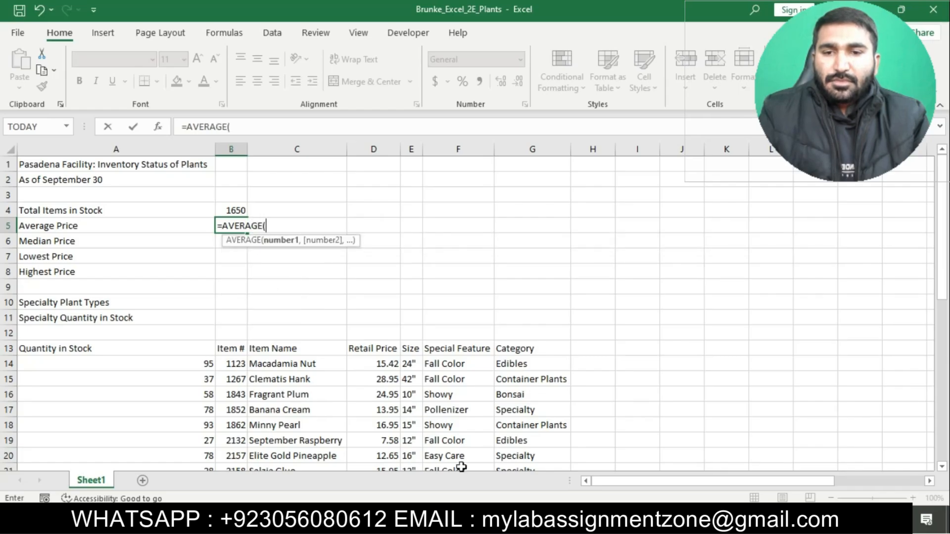
click(475, 519)
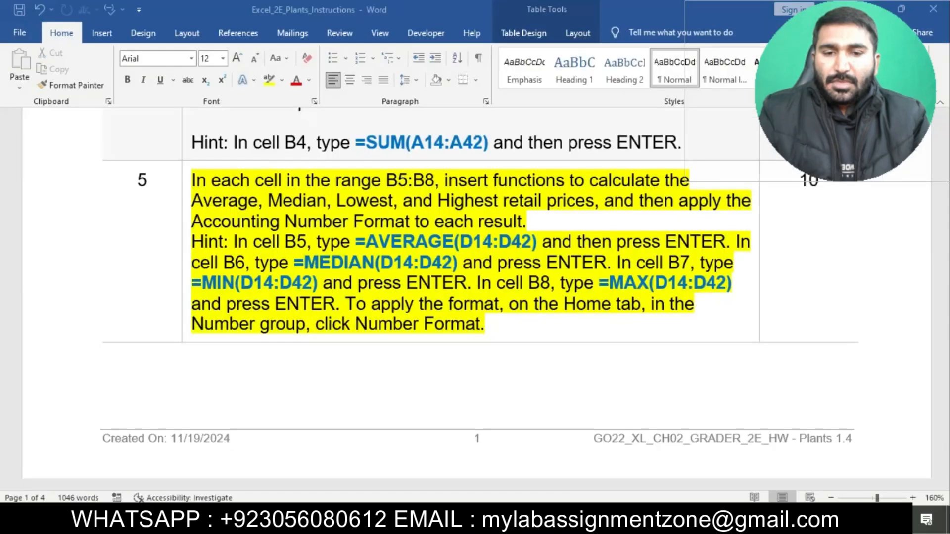
click(487, 520)
text(D)
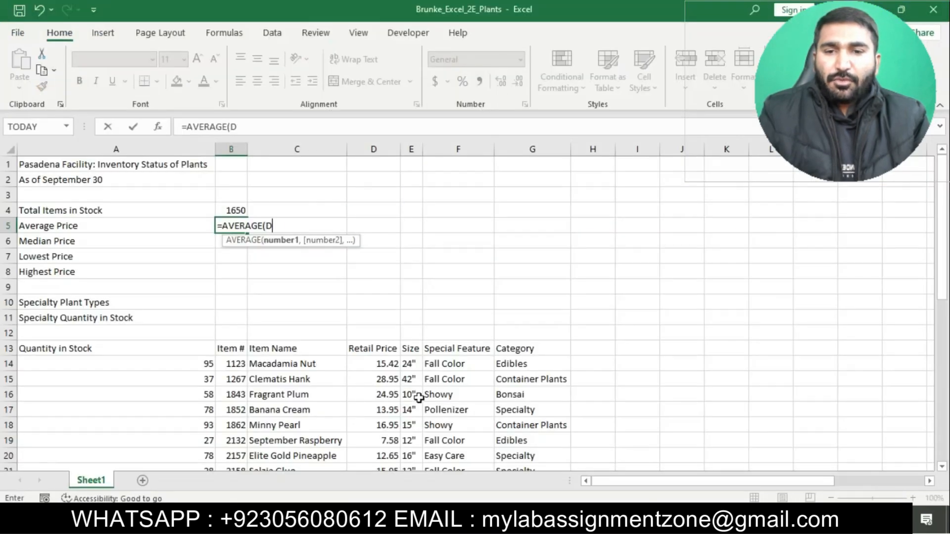
text(14:D42)
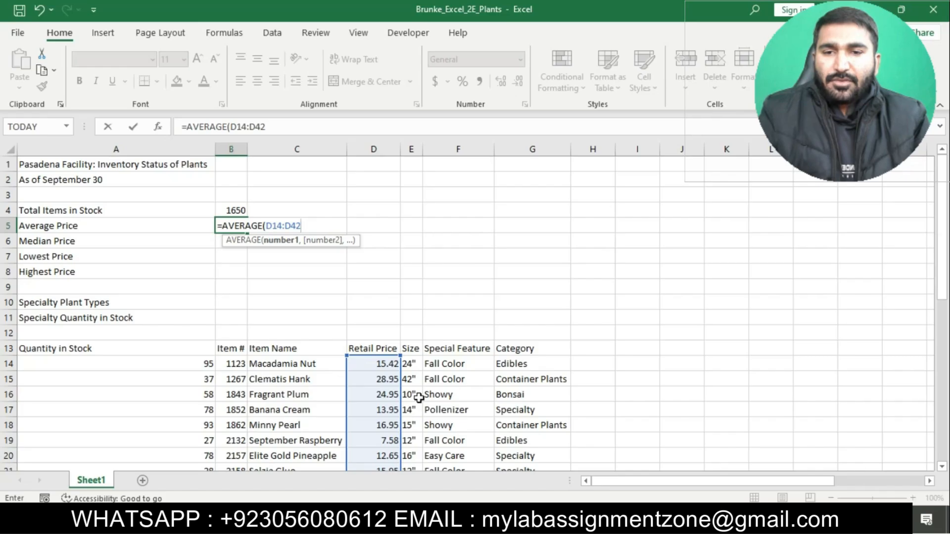
text())
key(Return)
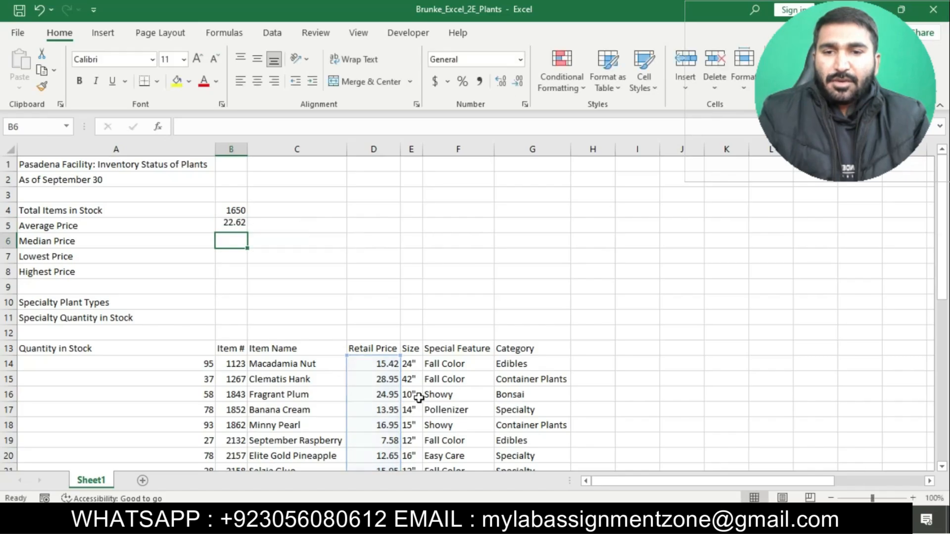
Check the median hint in Word, then enter =MEDIAN(D14:D42) in cell B6 of the Excel sheet.
key(alt+Tab)
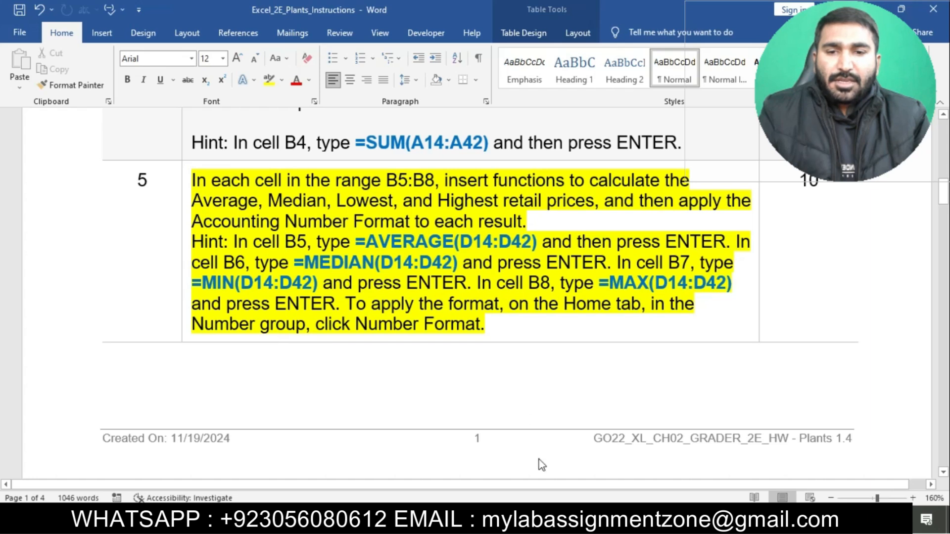
click(540, 516)
text(=MED)
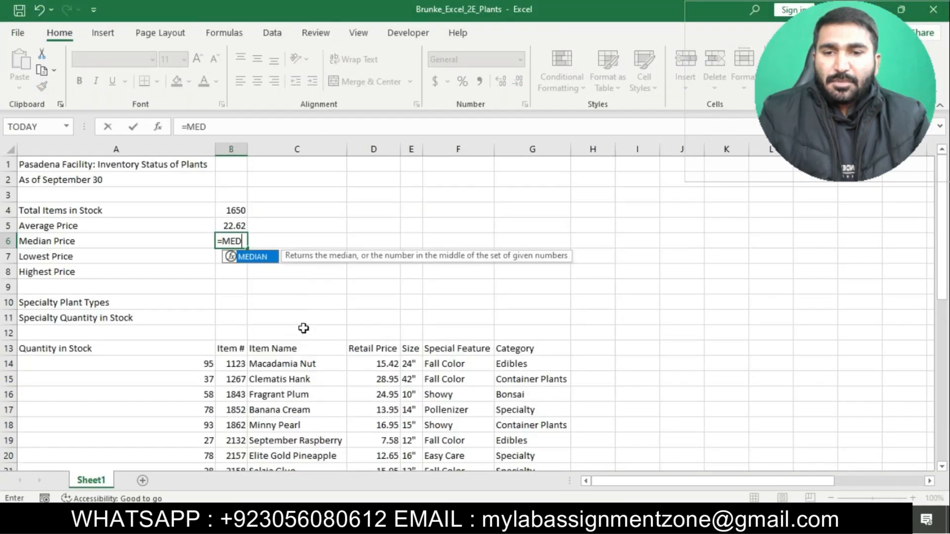
double_click(257, 257)
text(D4)
key(BackSpace)
text(14)
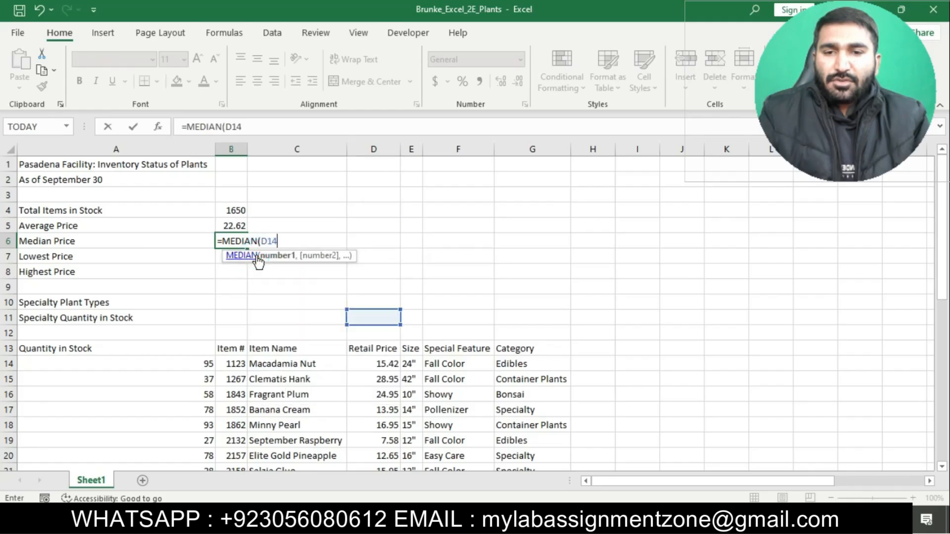
text(:D42))
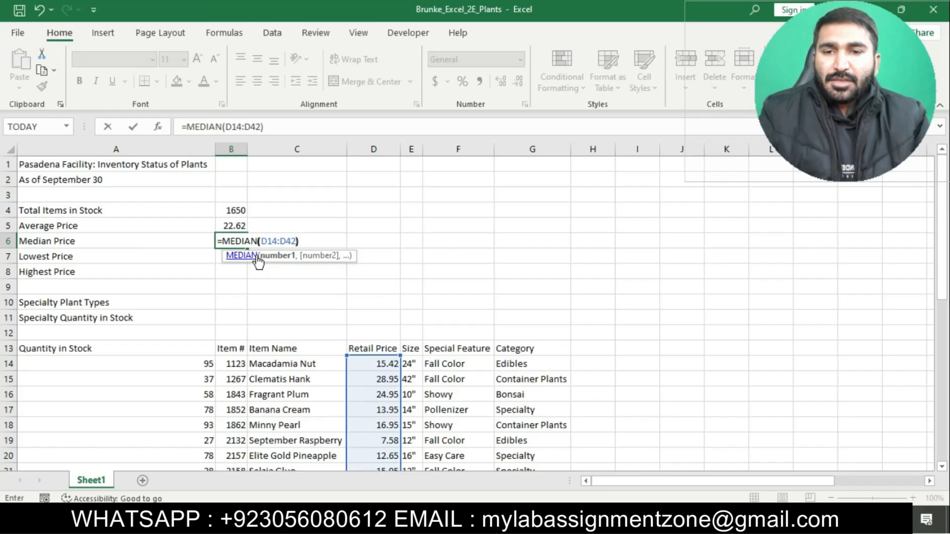
key(Return)
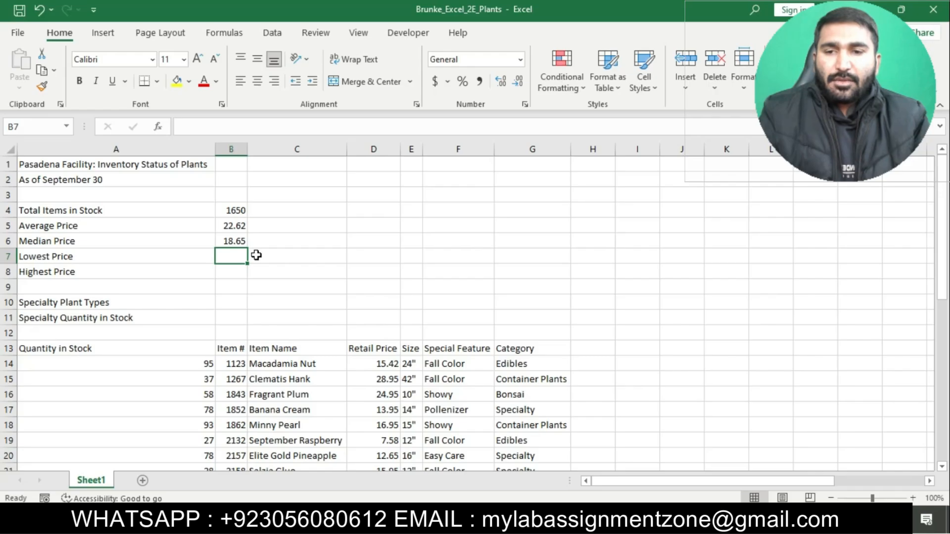
Check the B7 hint in Word, then enter =MIN(D14:D42) in cell B7 of the Excel sheet for the Lowest Price.
click(531, 520)
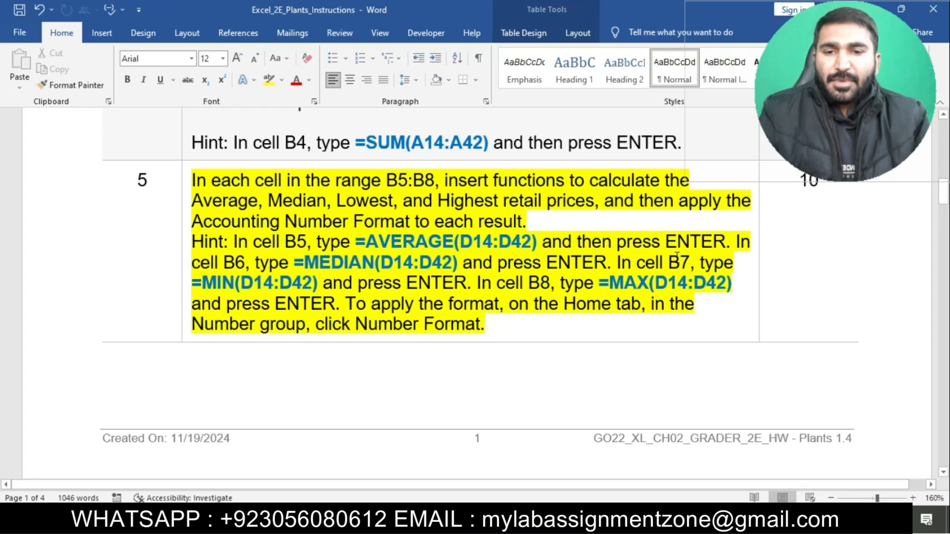
key(alt+Tab)
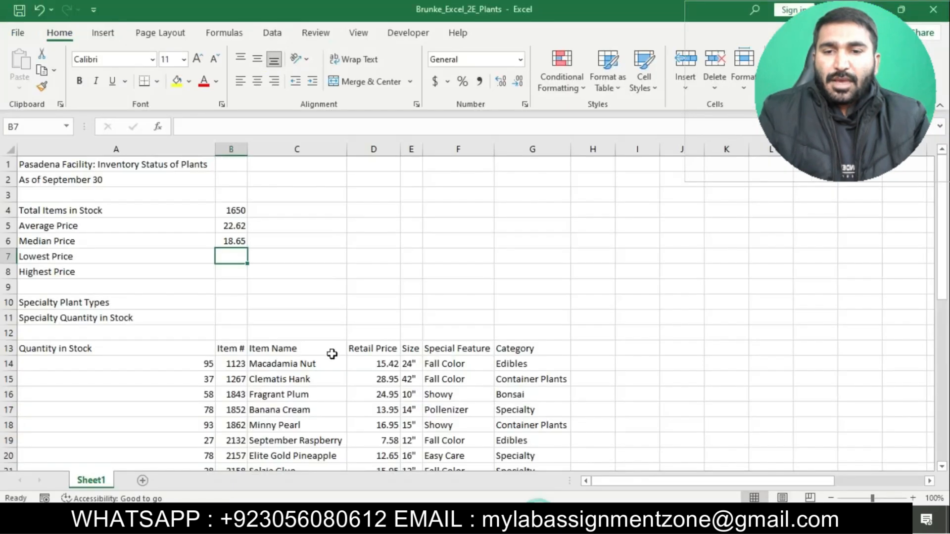
text(=MIN)
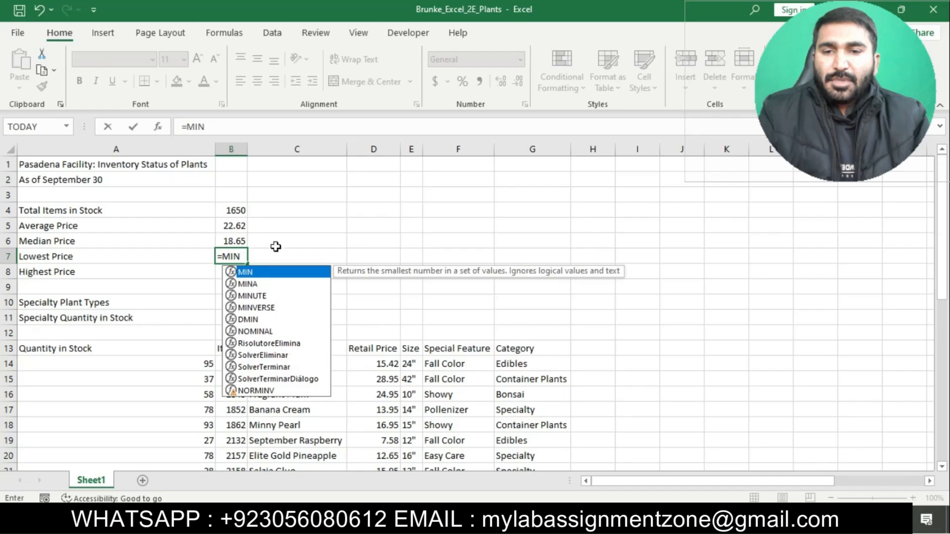
double_click(278, 275)
text(D14:D4)
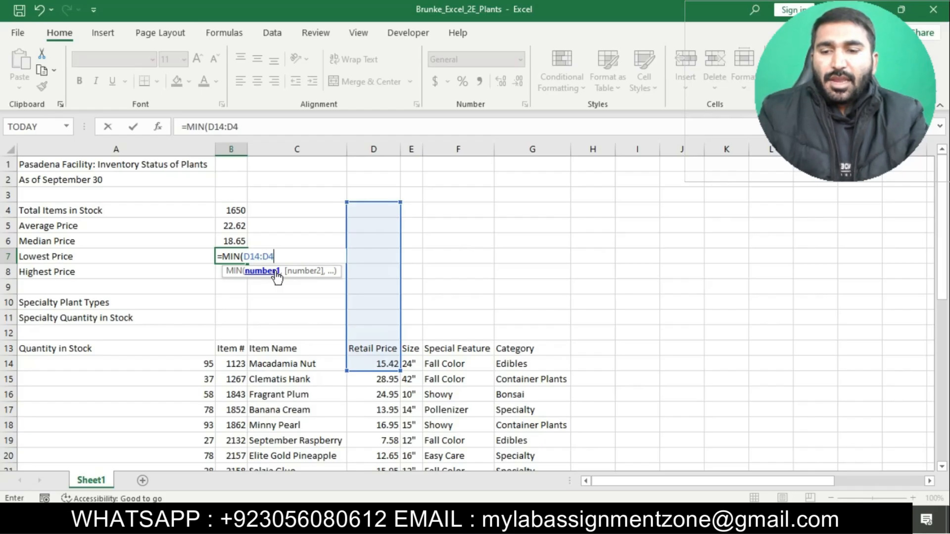
text(0))
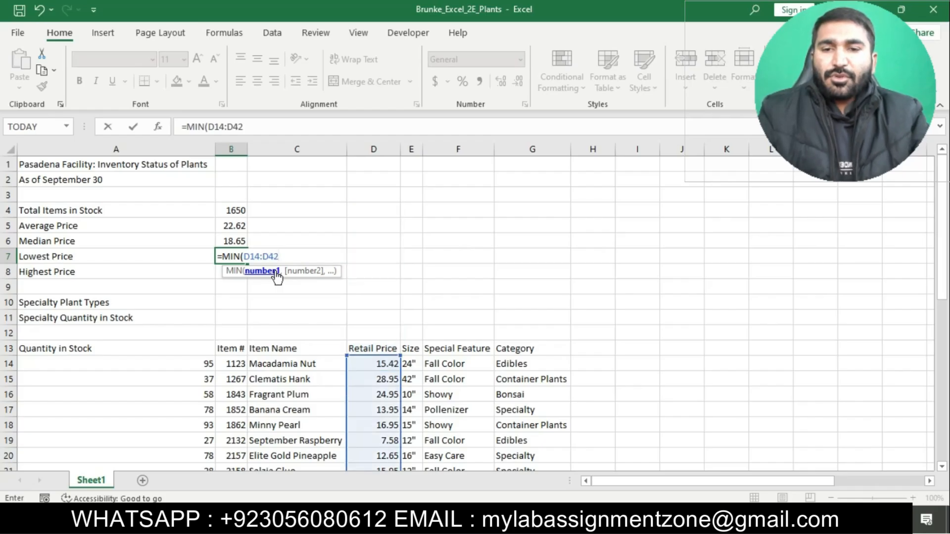
key(Return)
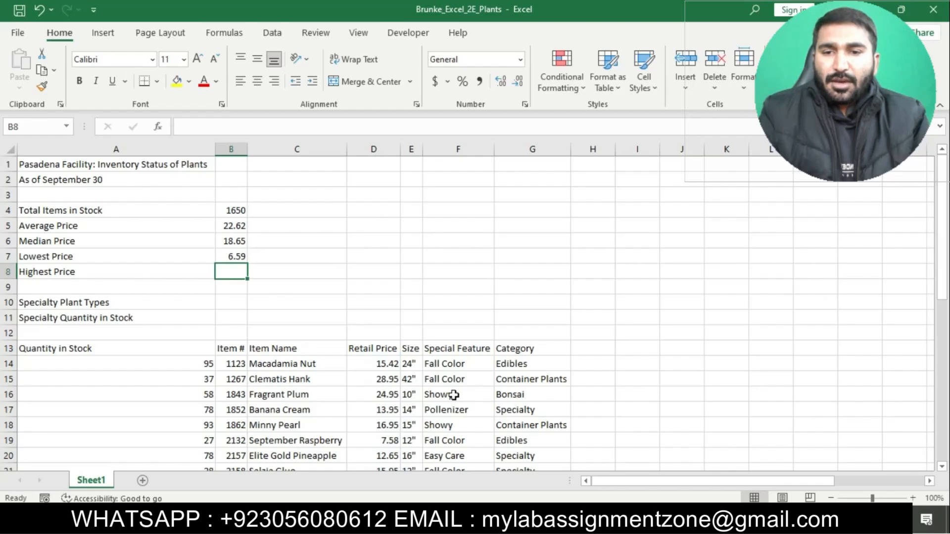
Check the B8 hint in Word, then enter =MAX(D14:D42) in cell B8 of the Excel sheet for the Highest Price.
key(alt+Tab)
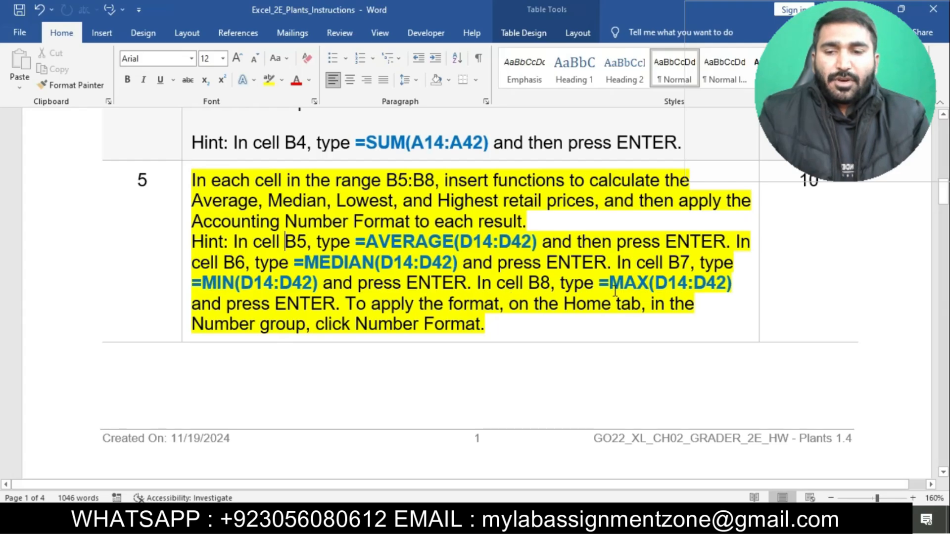
key(alt+Tab)
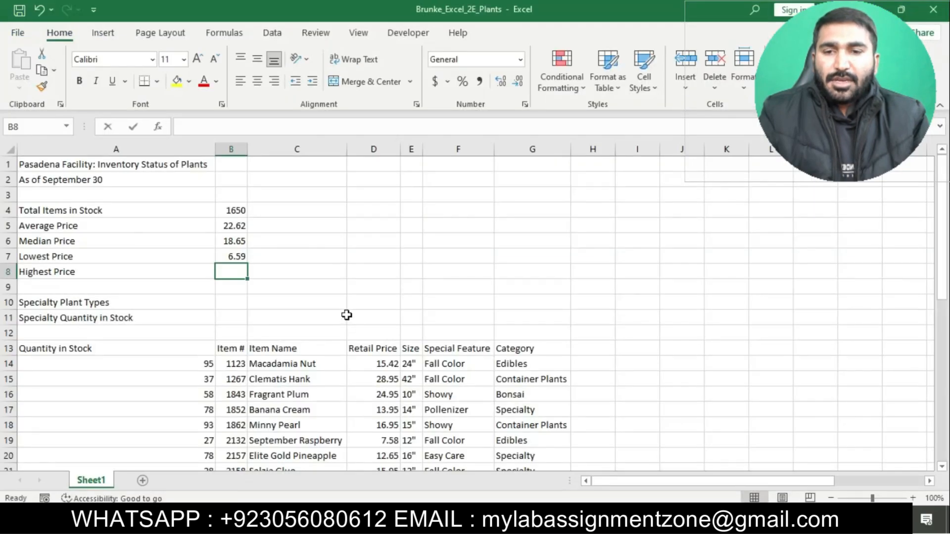
text(=MAX)
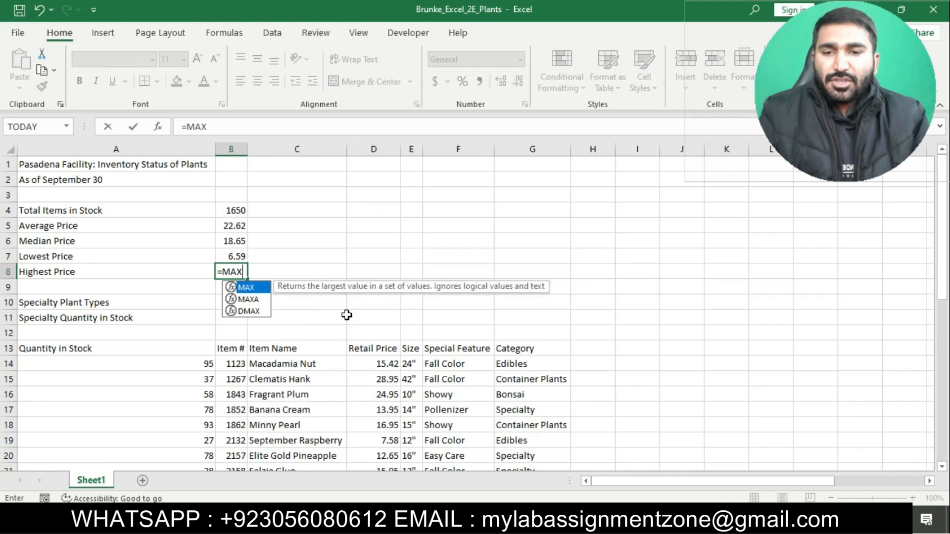
text((D14:)
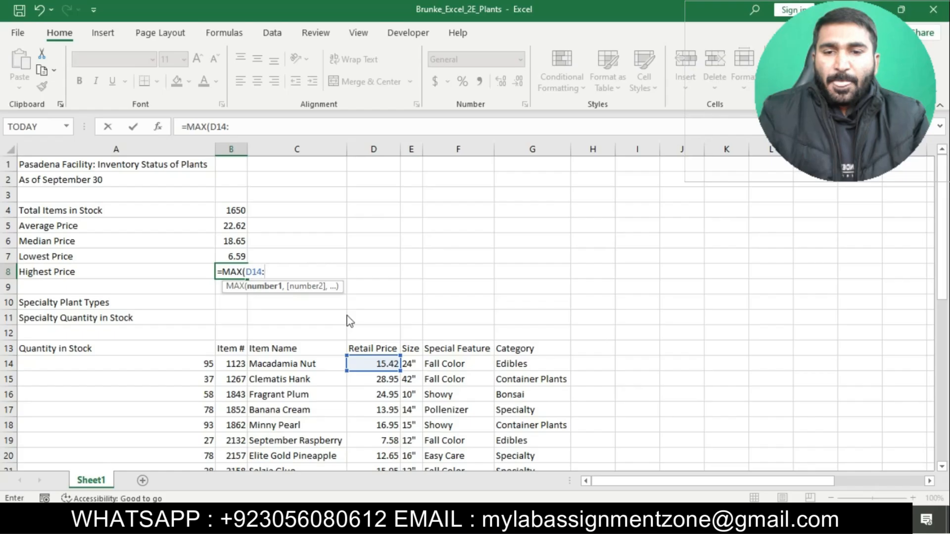
key(ctrl+shift+Down)
key(Return)
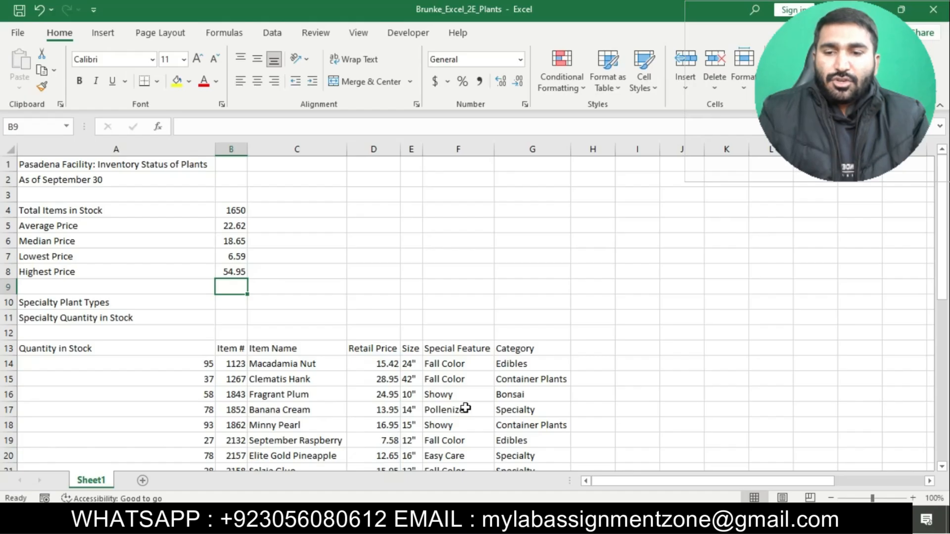
Check the step 5 format hint in Word, then apply the Number format to B5:B8 in the Excel sheet.
click(517, 519)
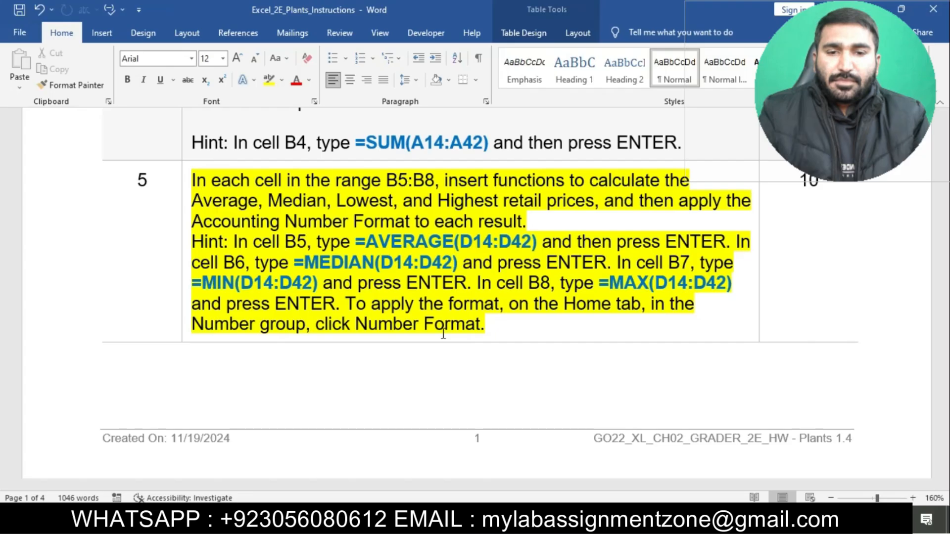
key(alt+Tab)
click(227, 213)
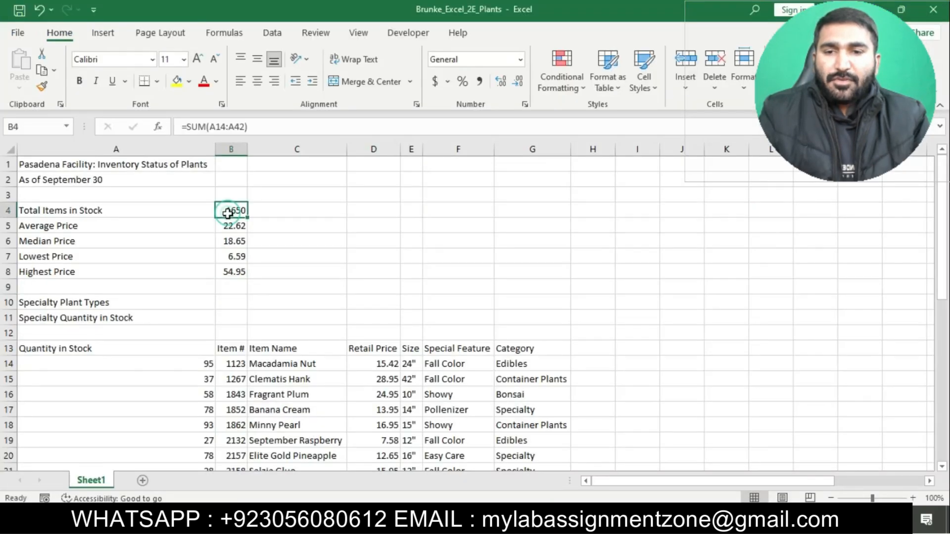
drag(227, 211, 238, 271)
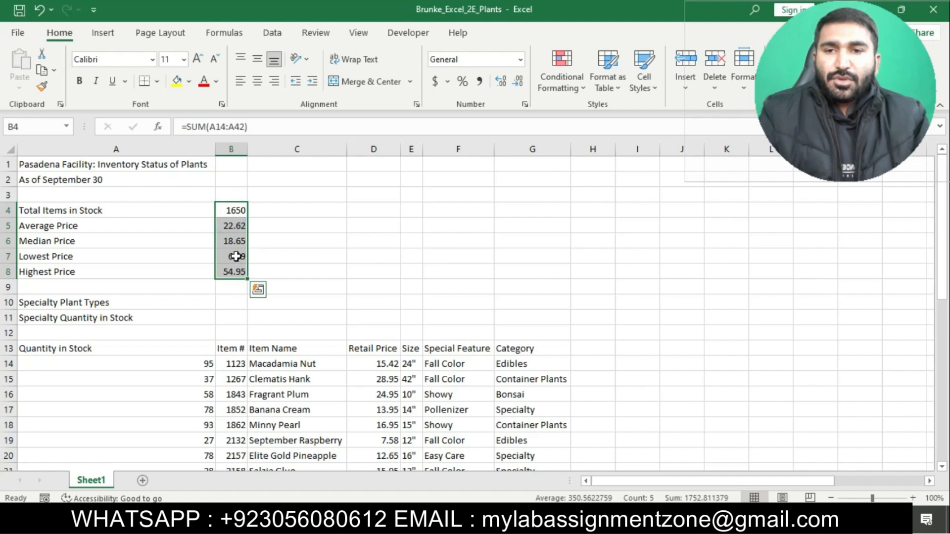
drag(229, 222, 236, 271)
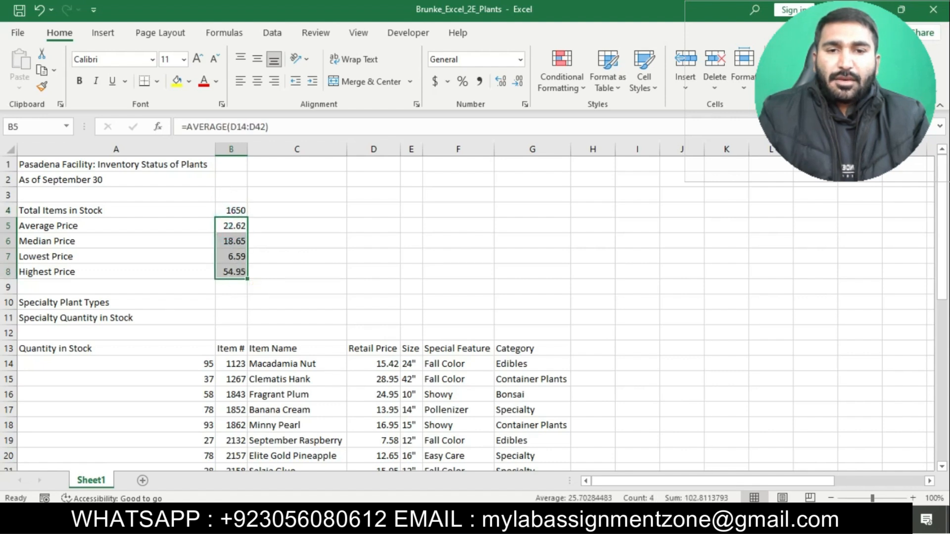
key(alt+Tab)
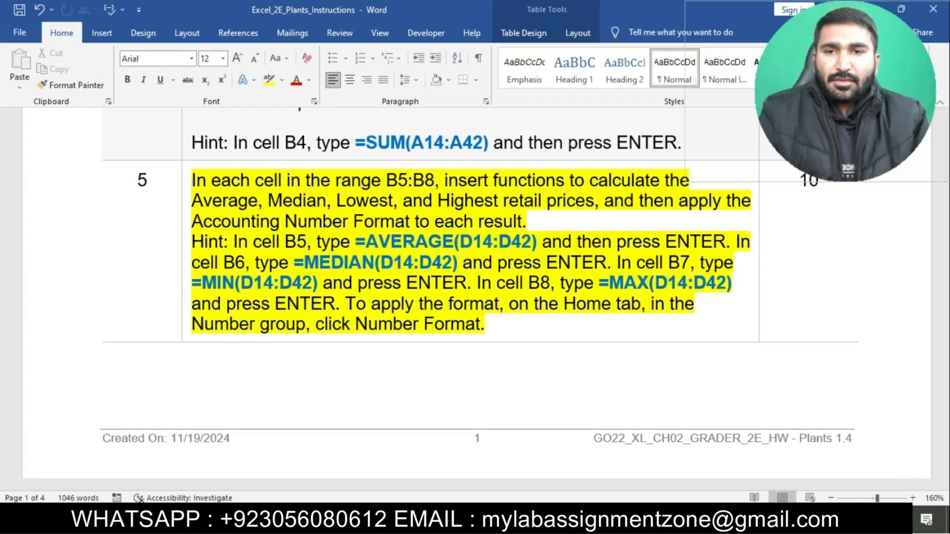
key(alt+Tab)
click(520, 60)
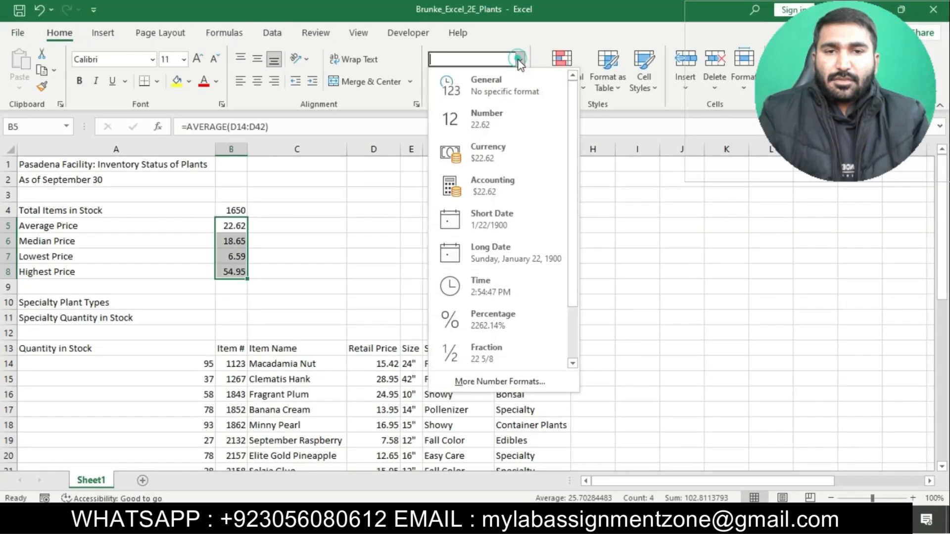
click(476, 122)
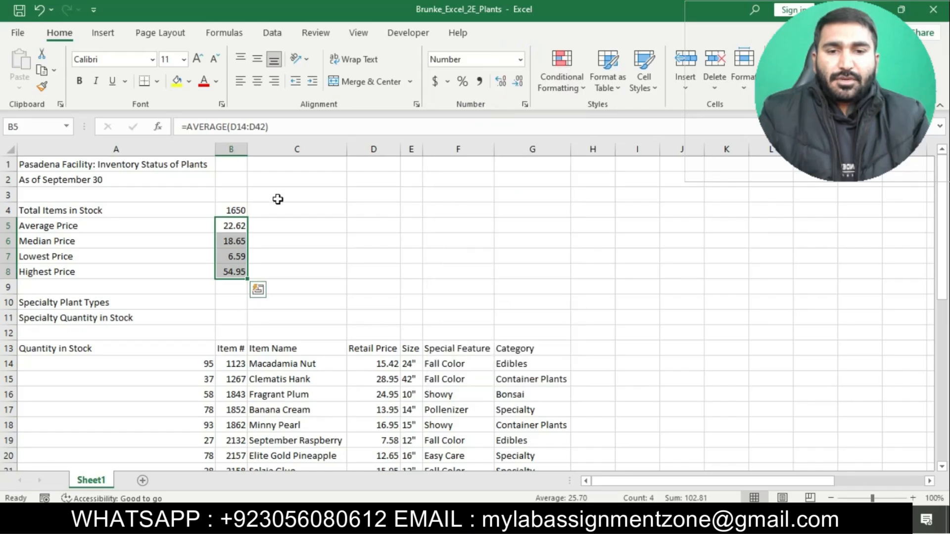
Switch to the Word instructions, remove the yellow highlight from step 5, and highlight the step 6 text in yellow.
key(alt+Tab)
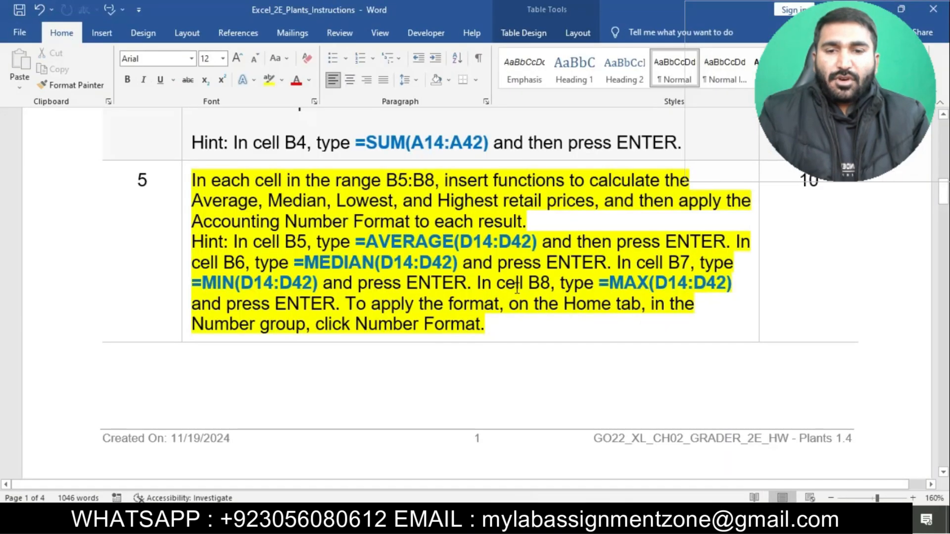
click(183, 179)
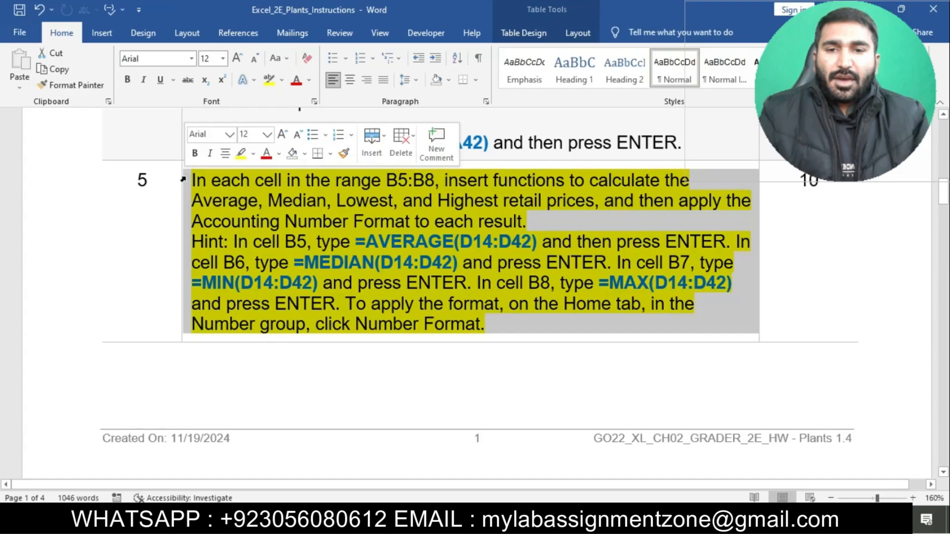
click(241, 154)
click(329, 313)
scroll(328, 313, down, 1)
scroll(329, 313, down, 5)
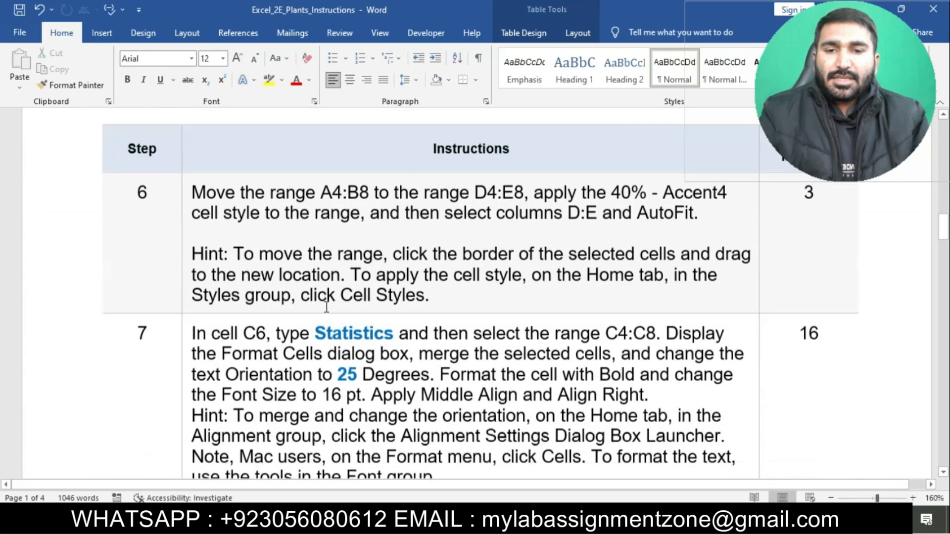
click(187, 178)
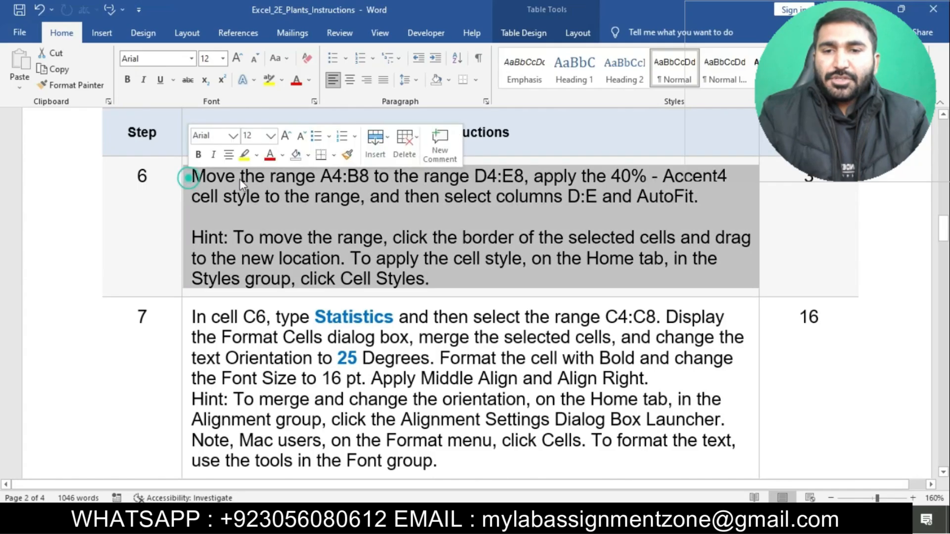
click(244, 154)
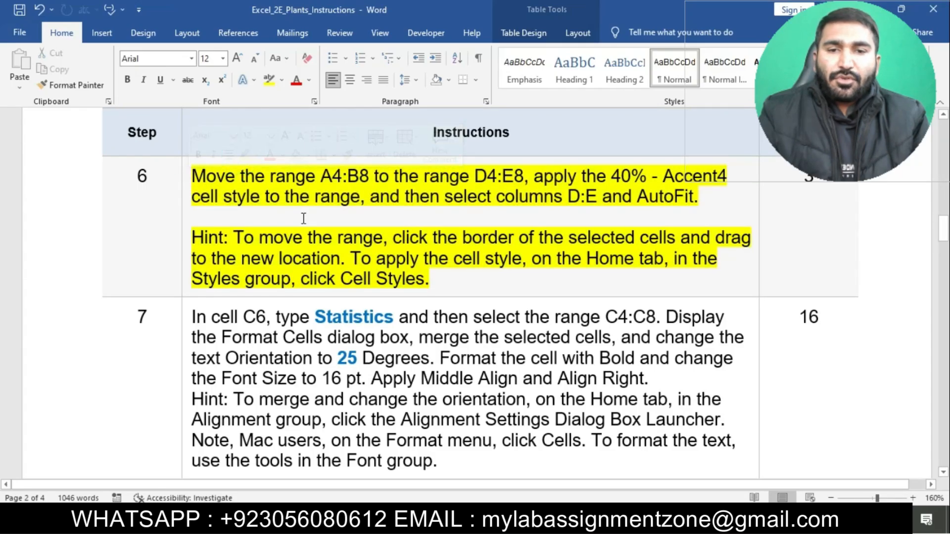
scroll(303, 218, down, 1)
scroll(292, 248, up, 2)
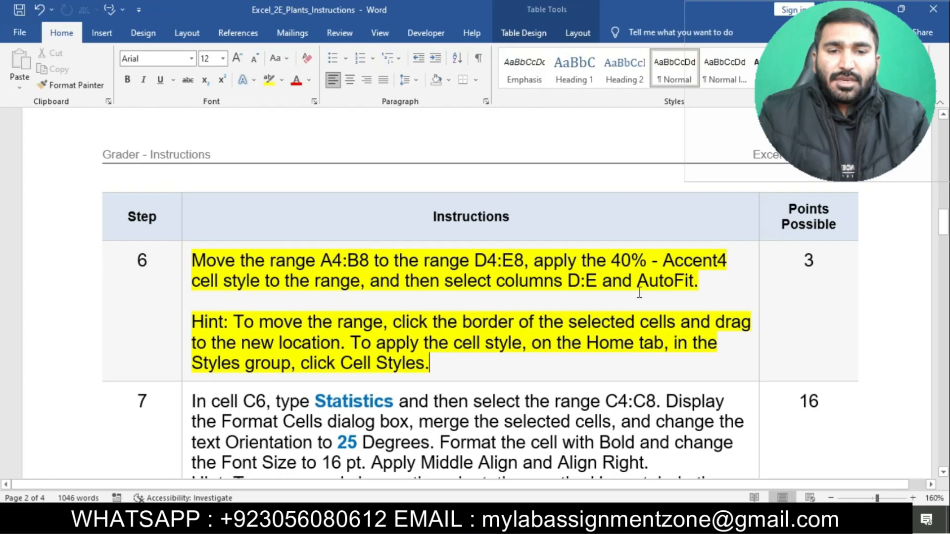
Copy the range reference A4:B8 from step 6 in Word, select that range in Excel, and move it to D4:E8.
double_click(324, 262)
key(ctrl+c)
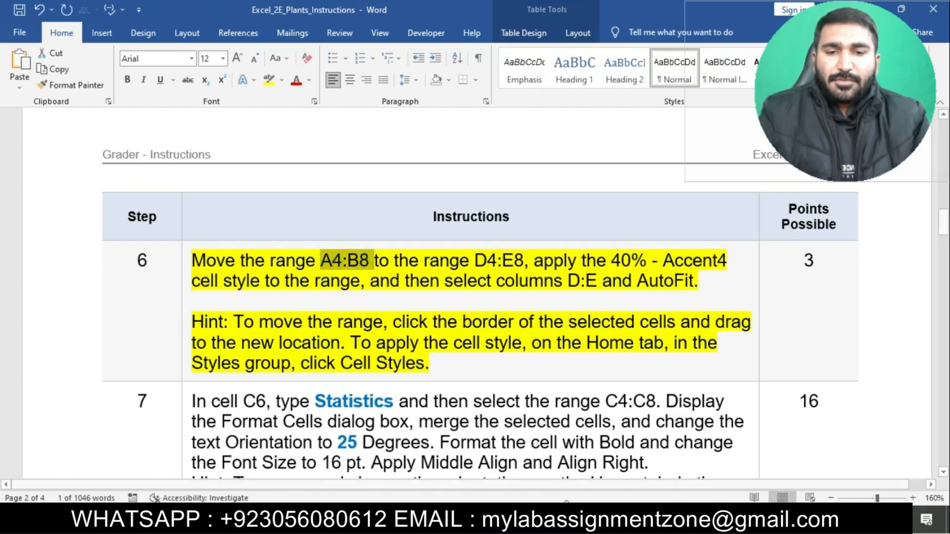
click(542, 519)
click(44, 127)
key(ctrl+v)
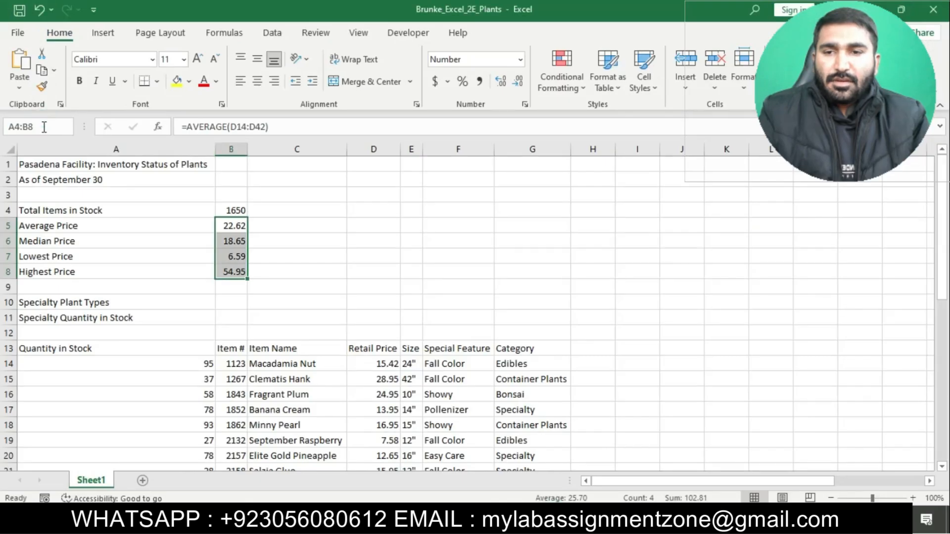
key(Return)
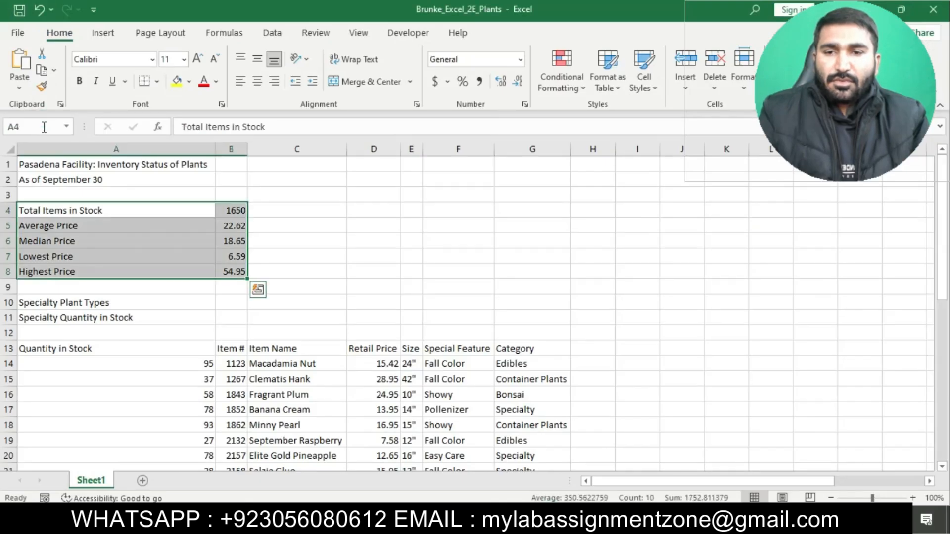
key(alt+Tab)
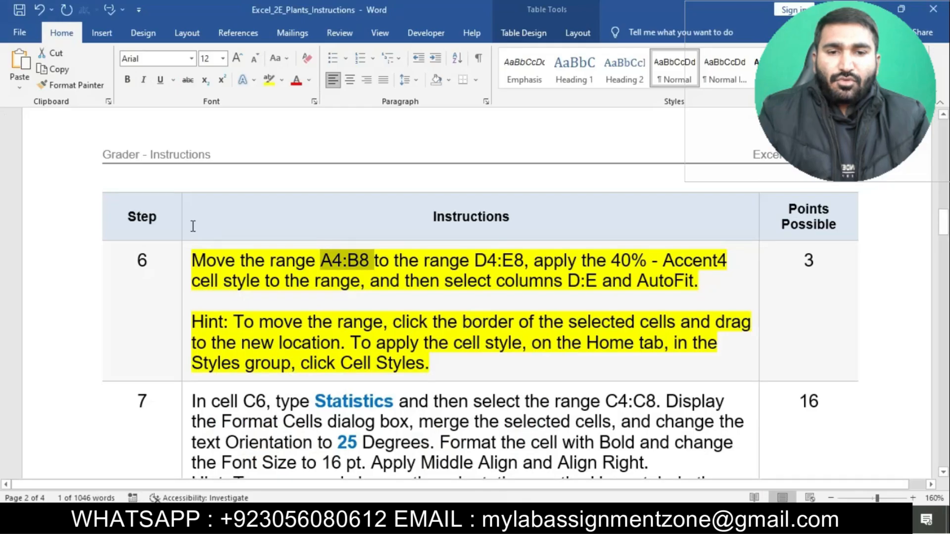
key(alt+Tab)
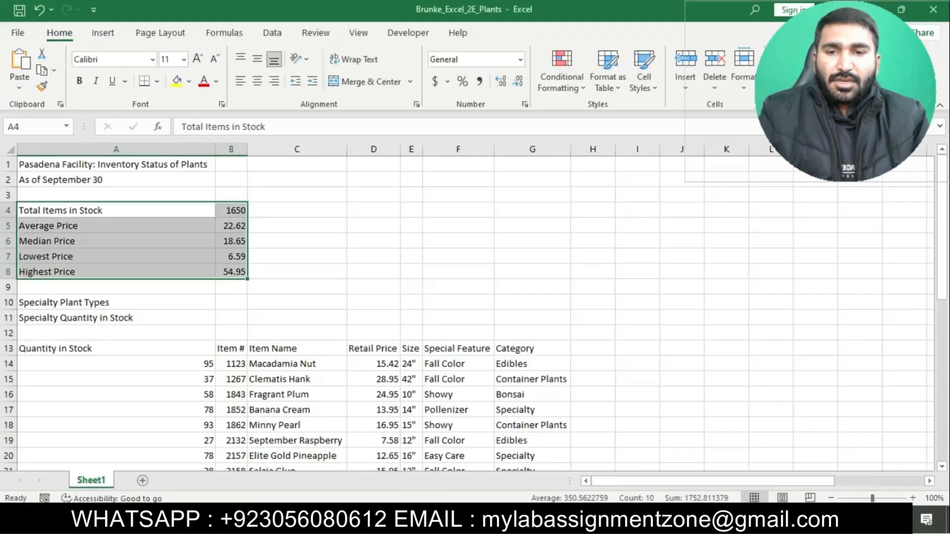
key(ctrl+c)
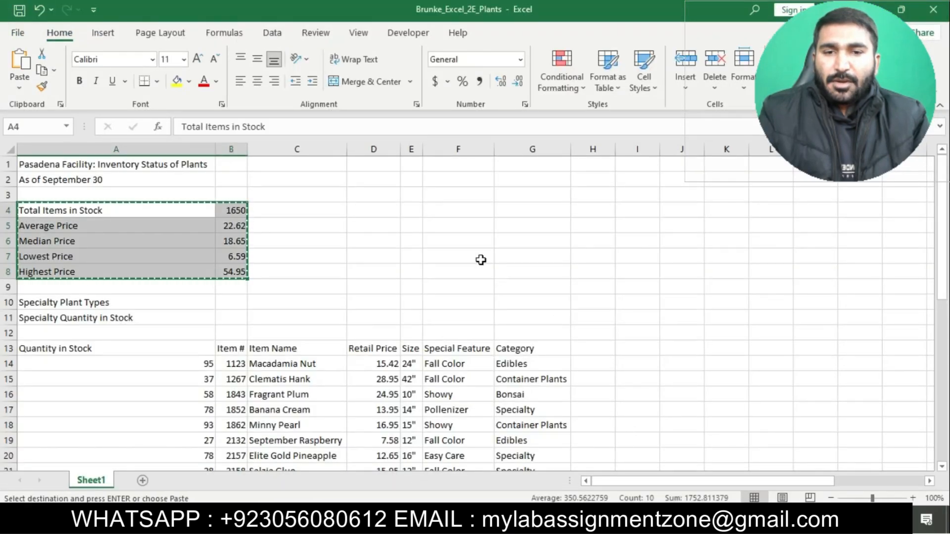
click(379, 213)
key(ctrl+v)
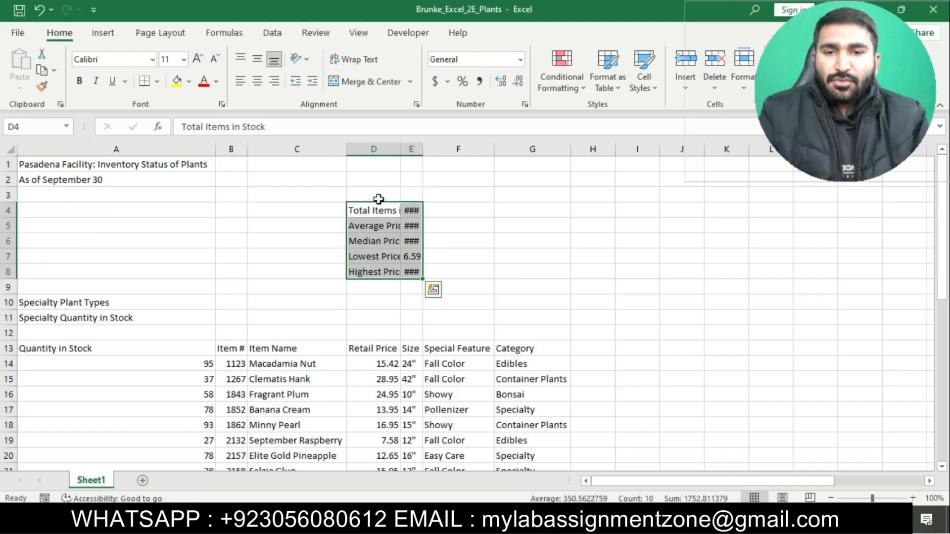
Check the cell style named in step 6 in Word, then apply 40% - Accent4 to D4:E8 in Excel.
key(alt+Tab)
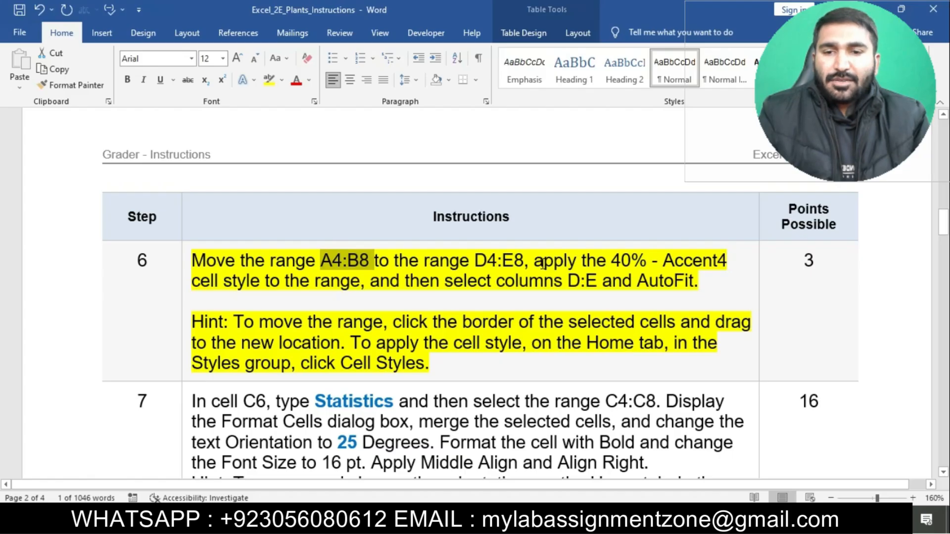
drag(535, 261, 730, 261)
key(alt+Tab)
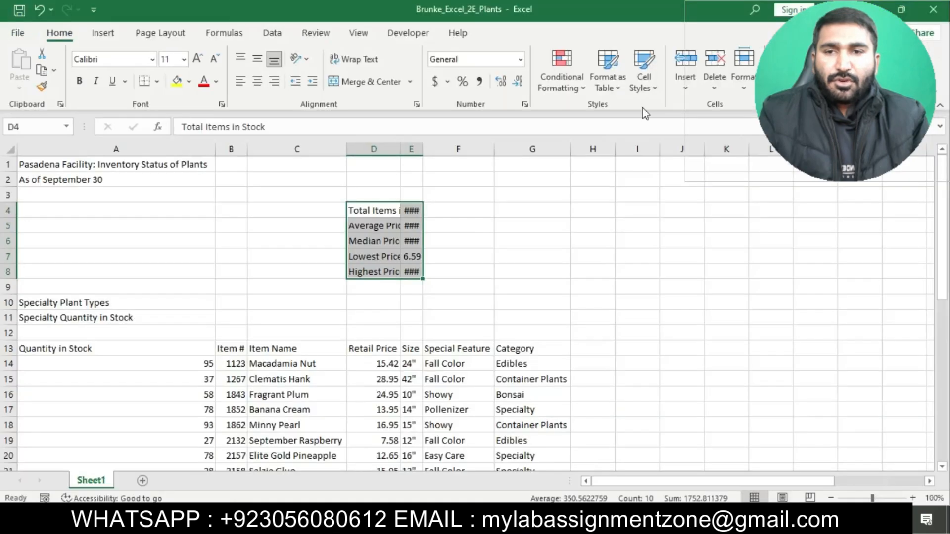
click(644, 74)
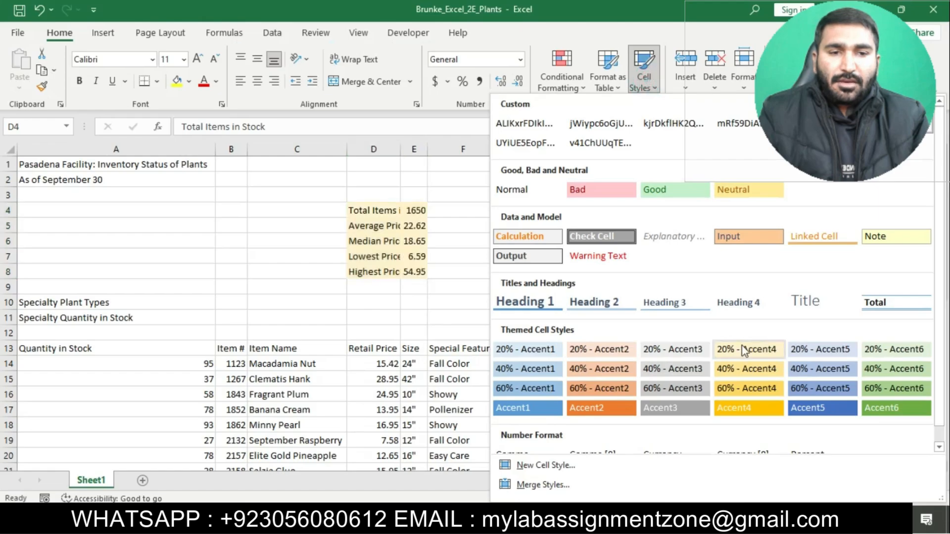
click(732, 370)
Check the column instruction in step 6 in Word, then AutoFit the width of columns D:E in Excel.
key(alt+Tab)
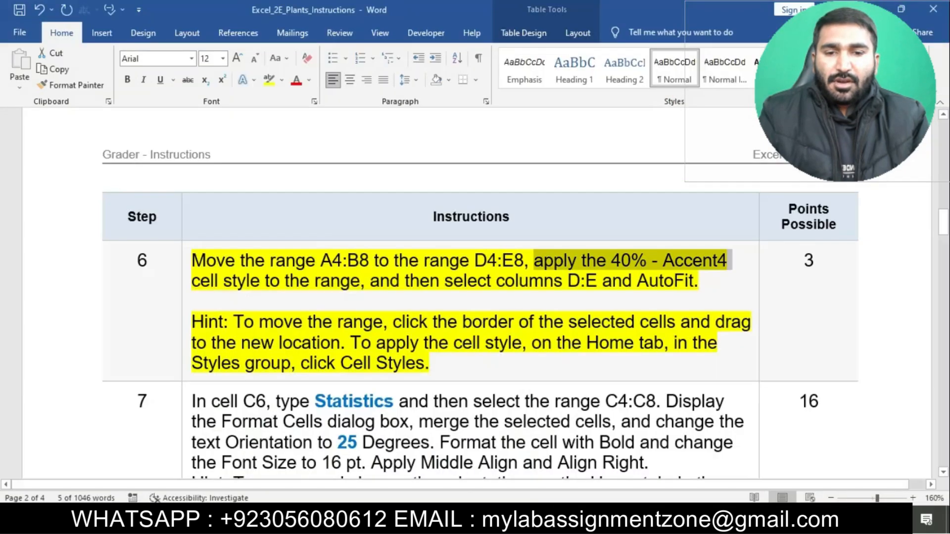
drag(372, 282, 698, 281)
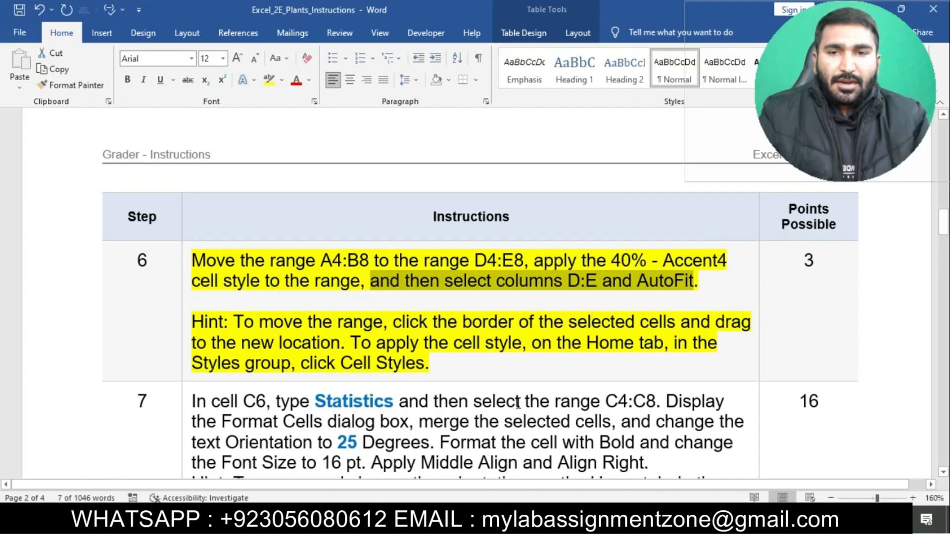
key(alt+Tab)
drag(375, 149, 414, 149)
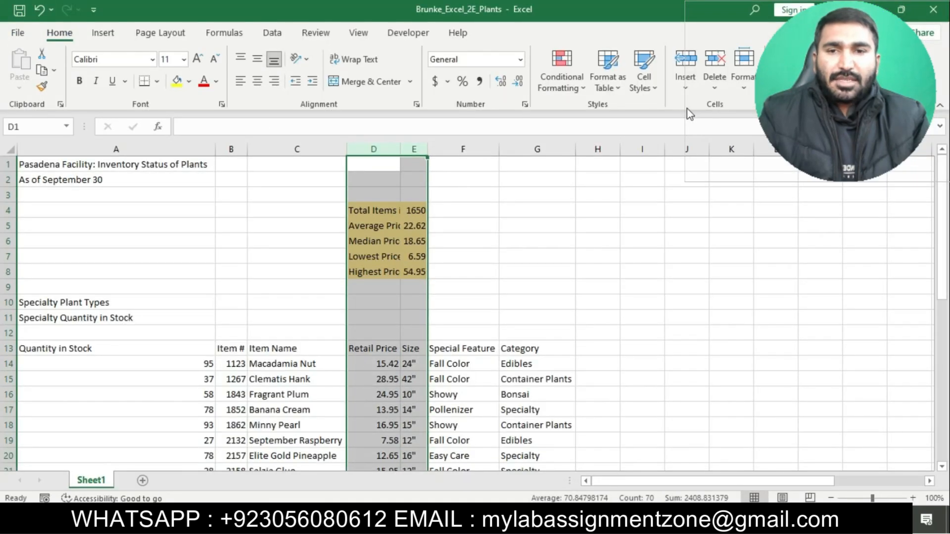
click(744, 85)
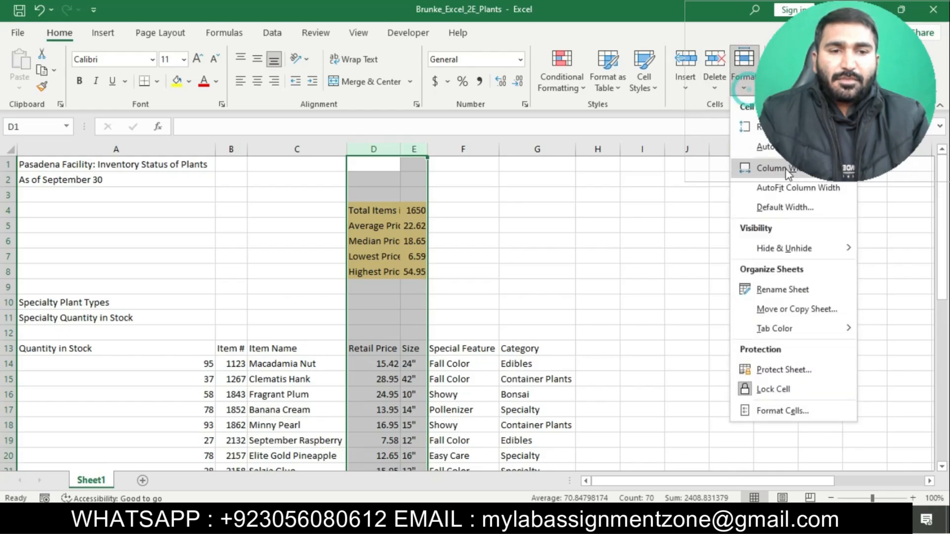
click(787, 188)
click(617, 318)
Switch to the Word instructions, remove the yellow highlight from step 6, and highlight the step 7 text in yellow.
key(alt+Tab)
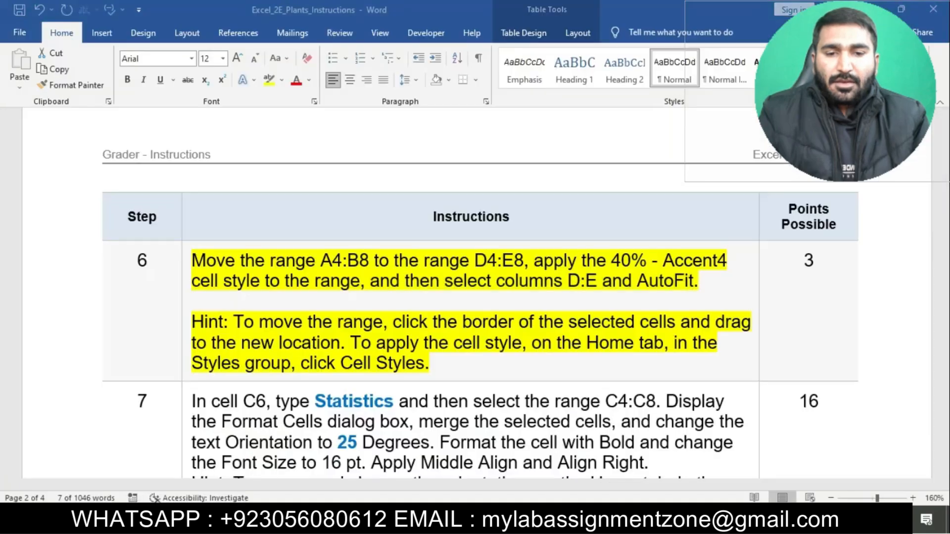
click(492, 327)
scroll(491, 326, down, 2)
click(182, 193)
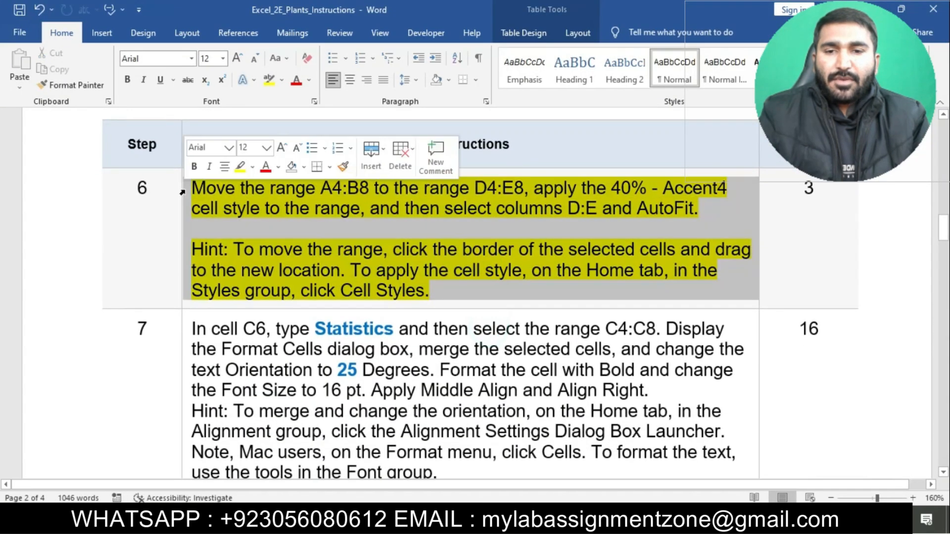
click(240, 218)
scroll(297, 252, down, 3)
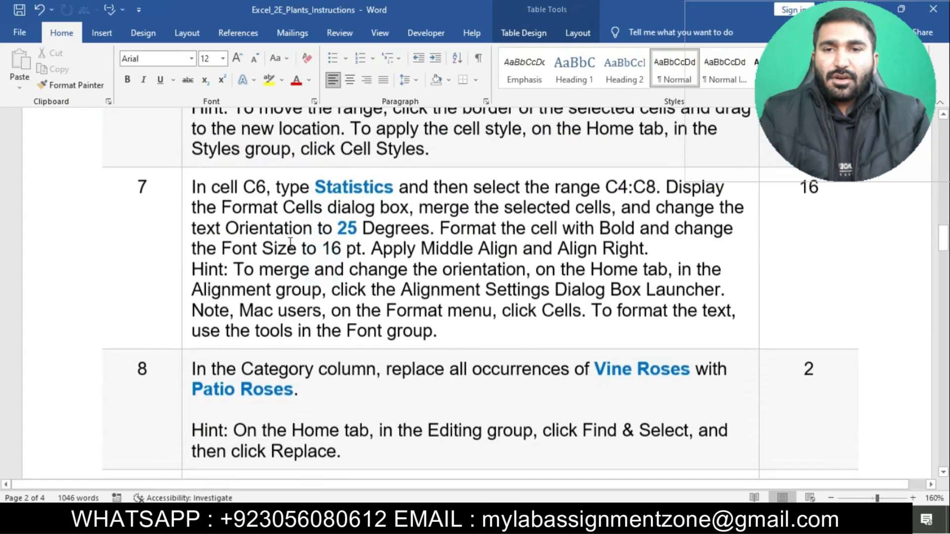
click(185, 190)
click(242, 164)
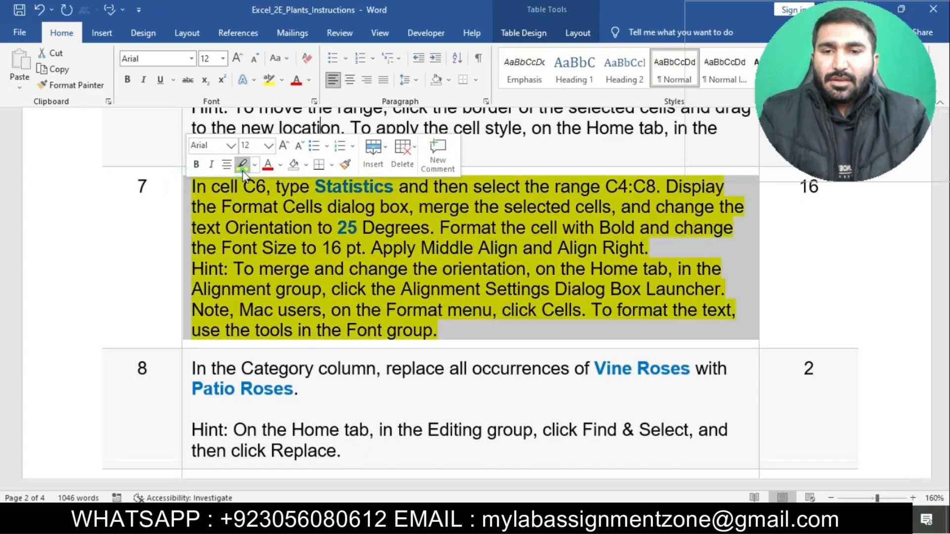
click(344, 269)
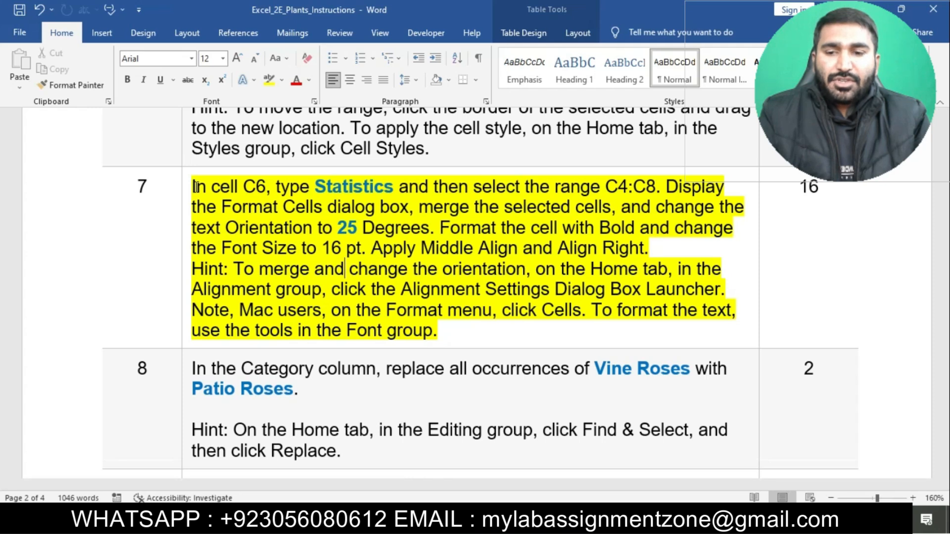
Check the first instruction of step 7 in Word, copy the word Statistics, and enter it in cell C6 in Excel.
drag(196, 187, 372, 197)
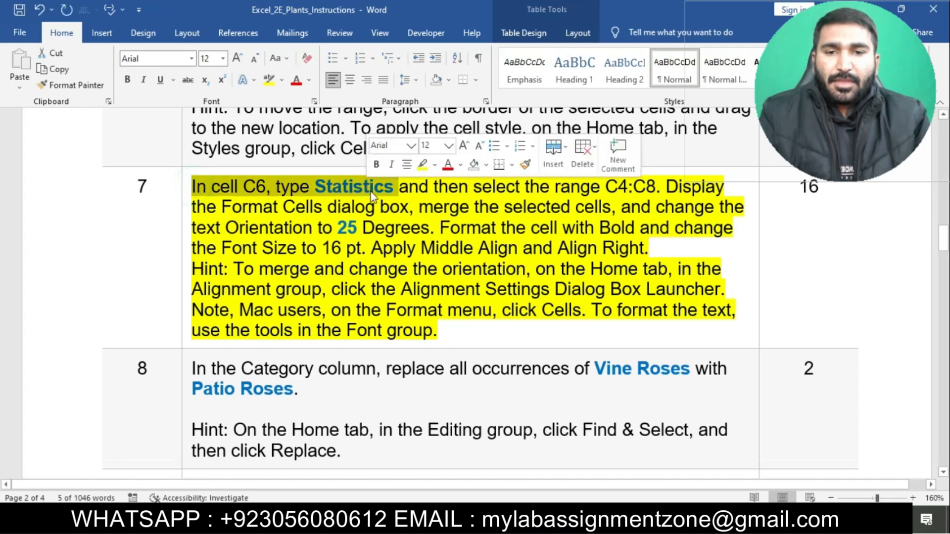
key(alt+Tab)
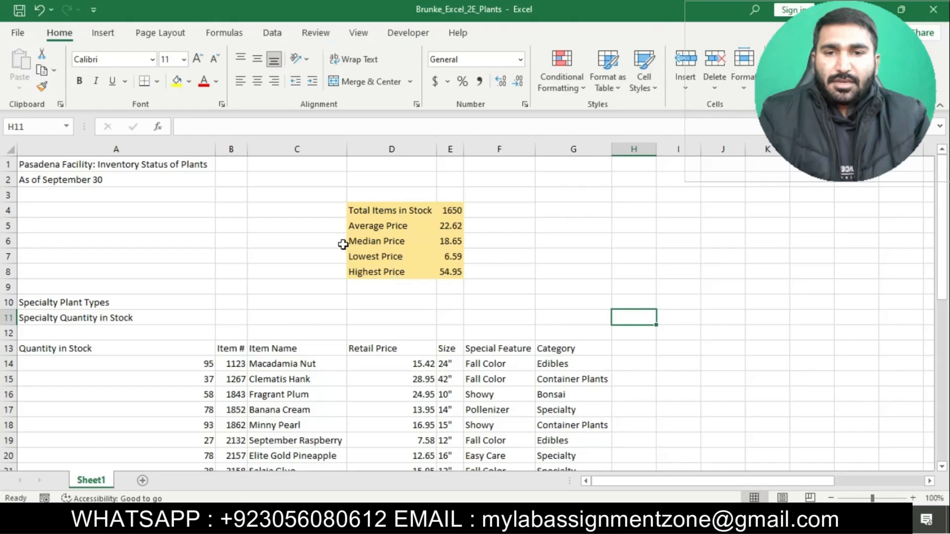
click(325, 242)
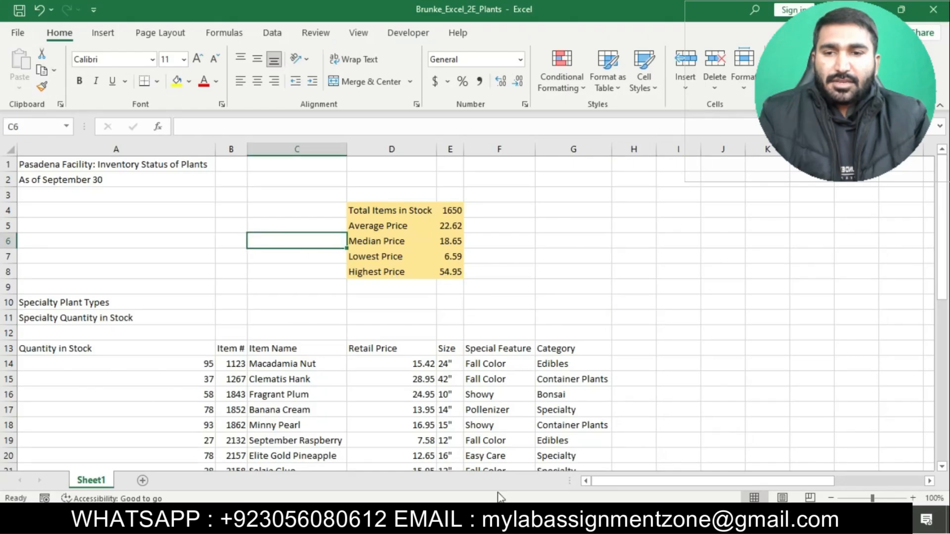
key(alt+Tab)
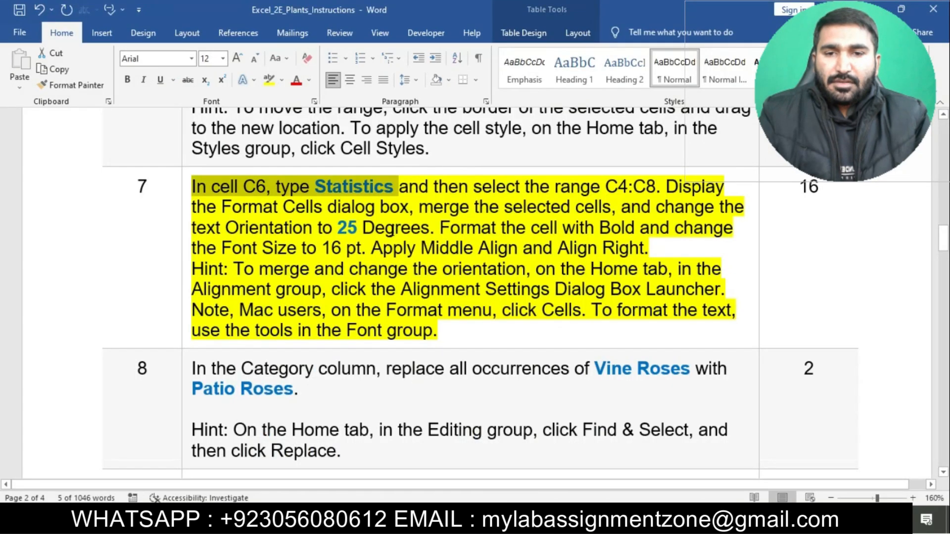
click(391, 228)
drag(316, 186, 391, 196)
key(ctrl+c)
key(alt+Tab)
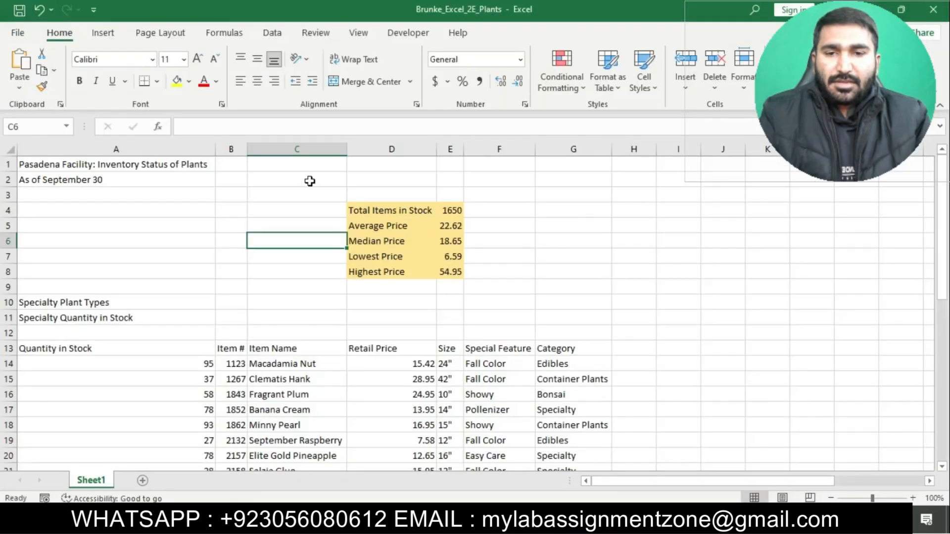
click(257, 126)
key(ctrl+v)
key(Return)
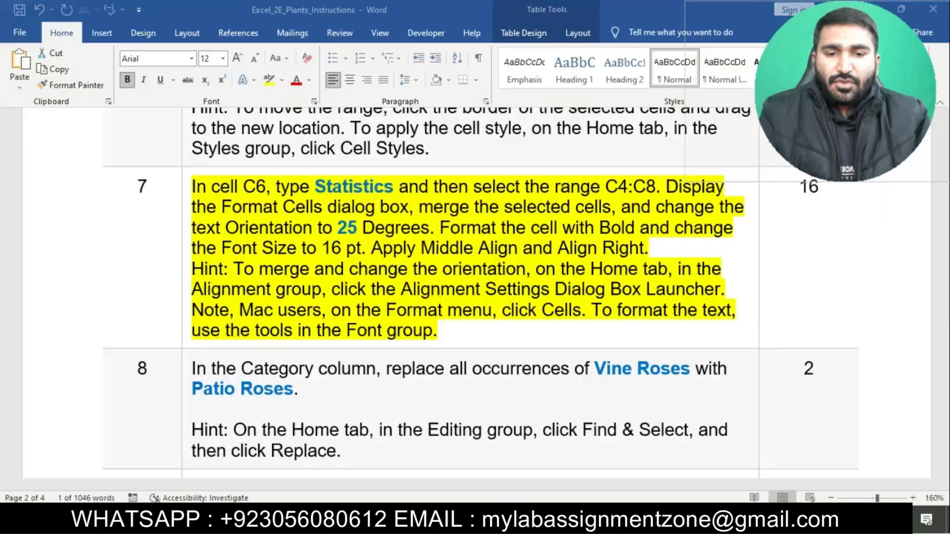
Copy the range reference C4:C8 from step 7 in Word and select that range in Excel.
key(alt+Tab)
drag(606, 188, 657, 188)
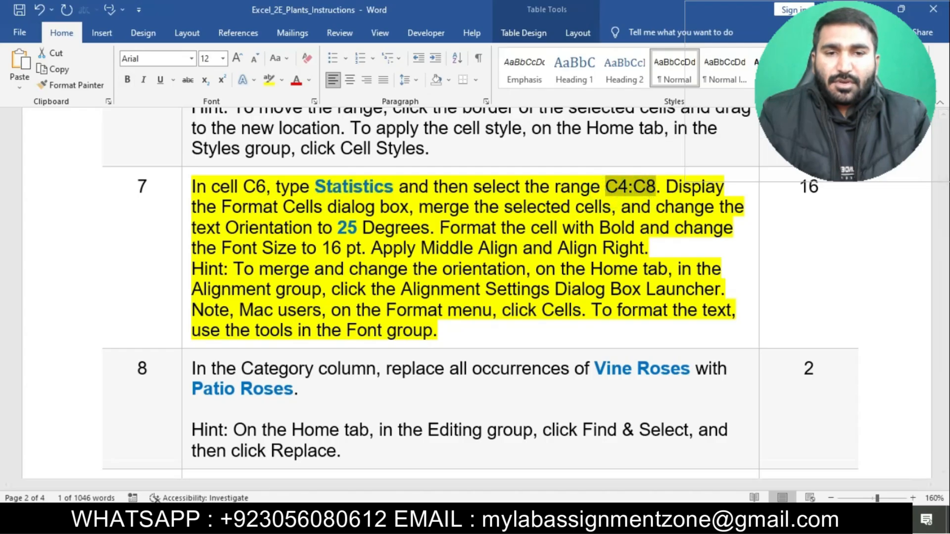
key(ctrl+c)
key(alt+Tab)
click(34, 127)
key(ctrl+v)
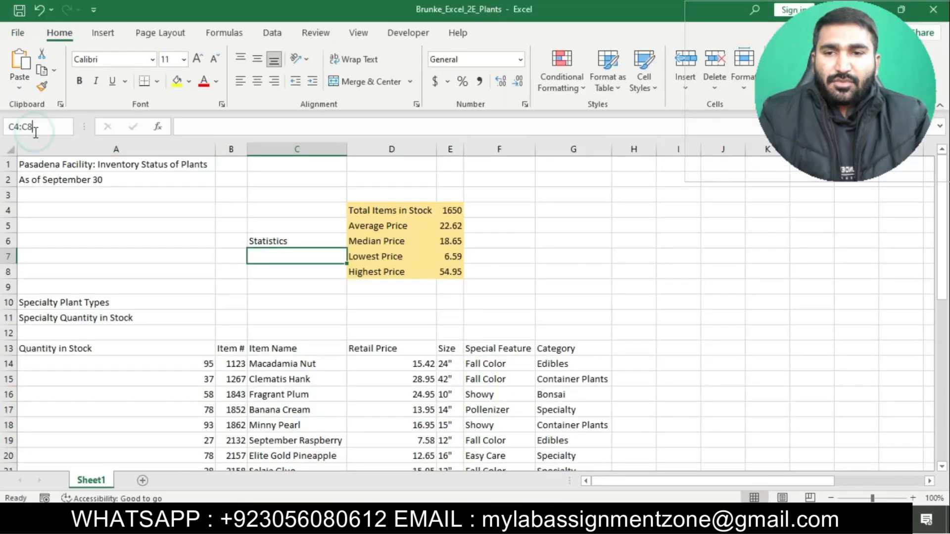
key(Return)
Check the merge and orientation instruction of step 7 in Word, then merge cells C4:C8 in Excel without centering.
key(alt+Tab)
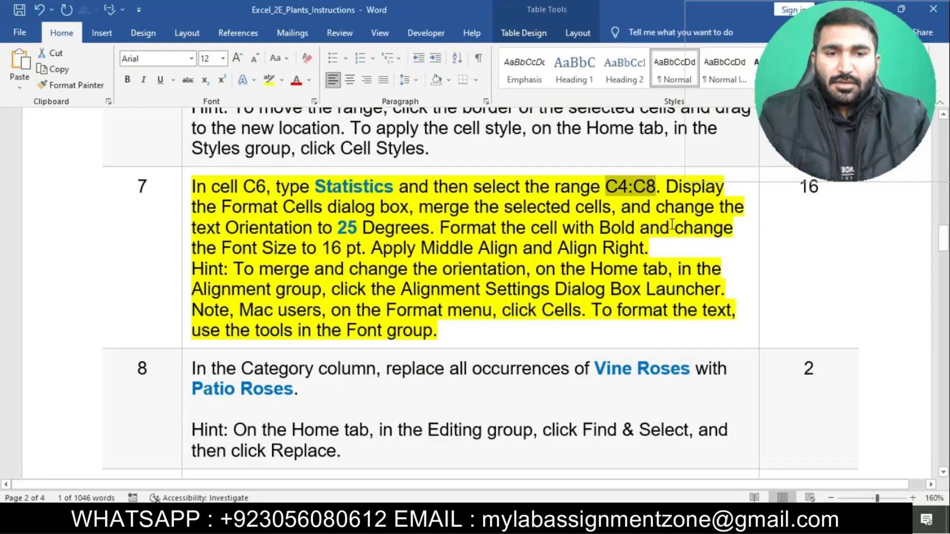
drag(658, 193, 435, 228)
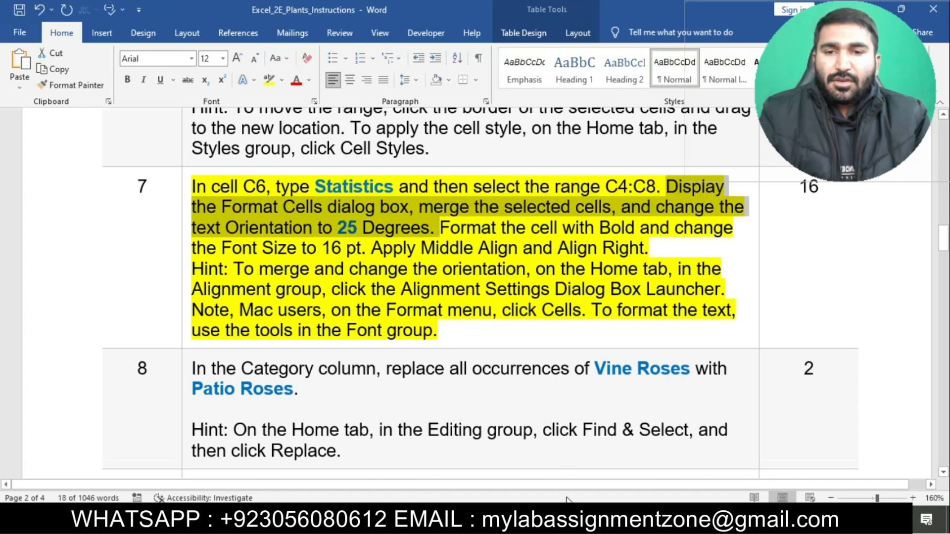
click(565, 519)
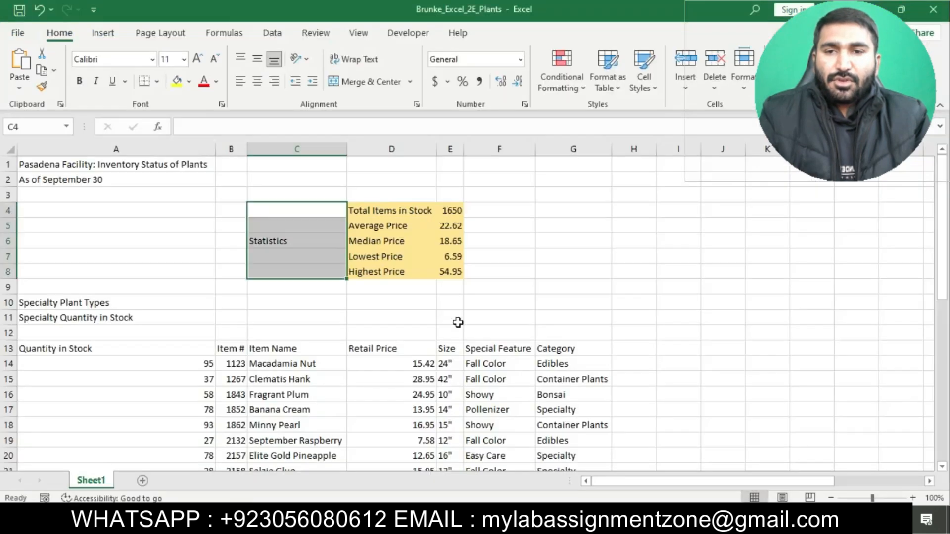
click(410, 83)
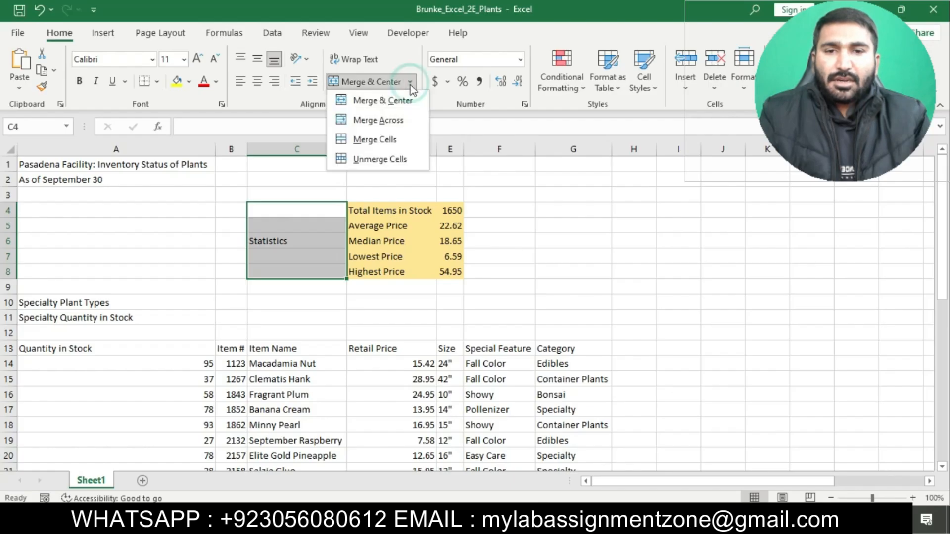
click(405, 133)
click(505, 519)
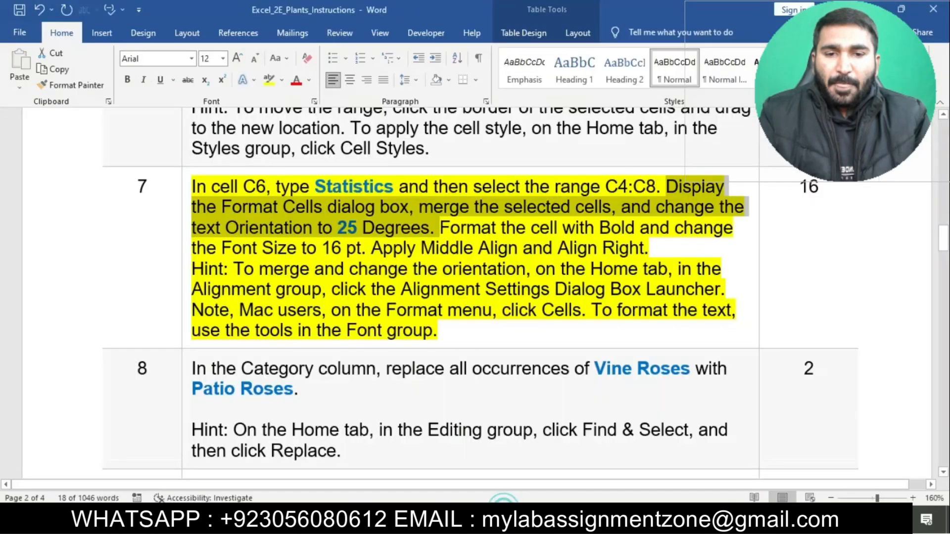
click(554, 520)
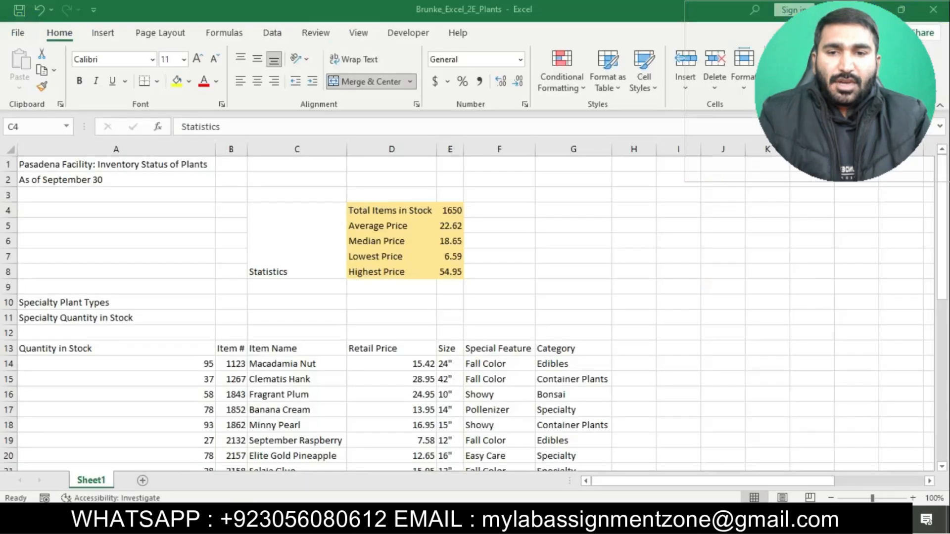
click(288, 174)
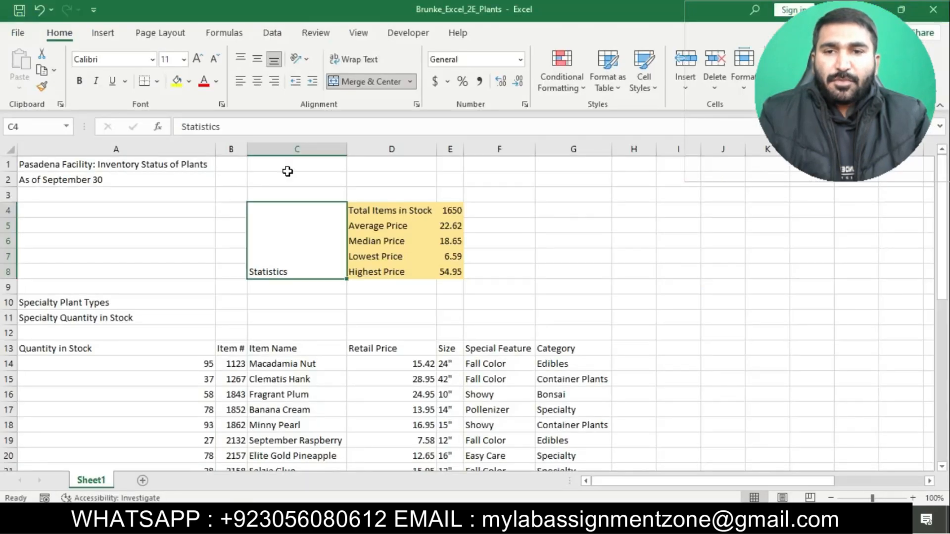
Set the text orientation of the merged Statistics cell to 25 degrees in the Format Cells dialog.
click(309, 60)
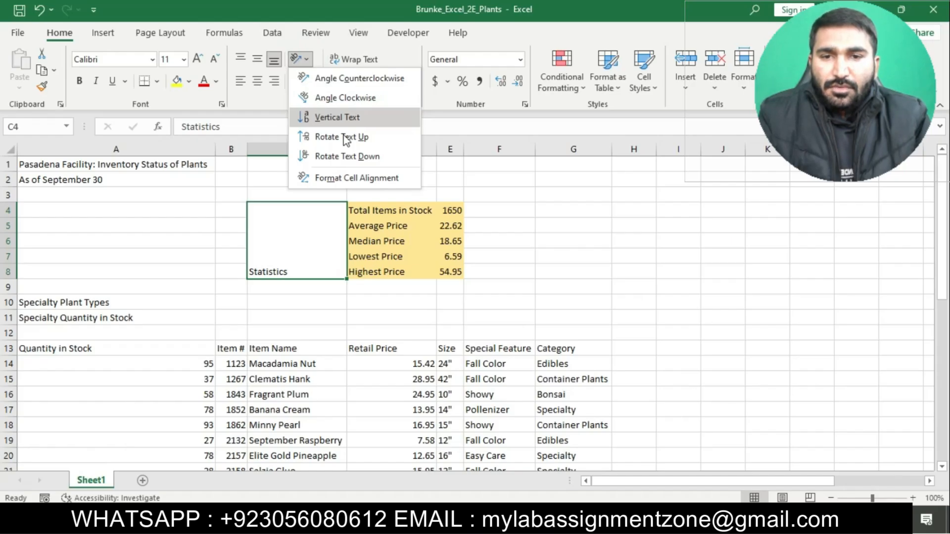
click(364, 179)
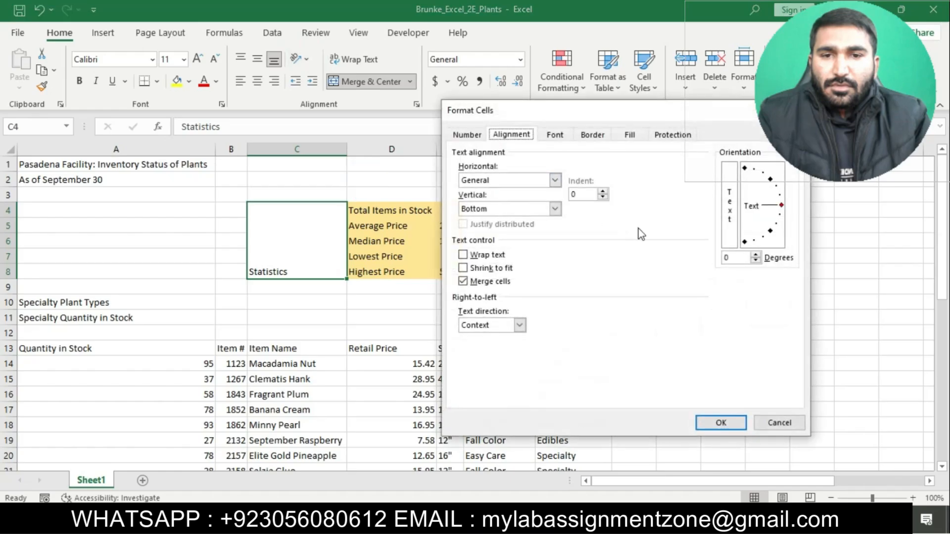
click(756, 255)
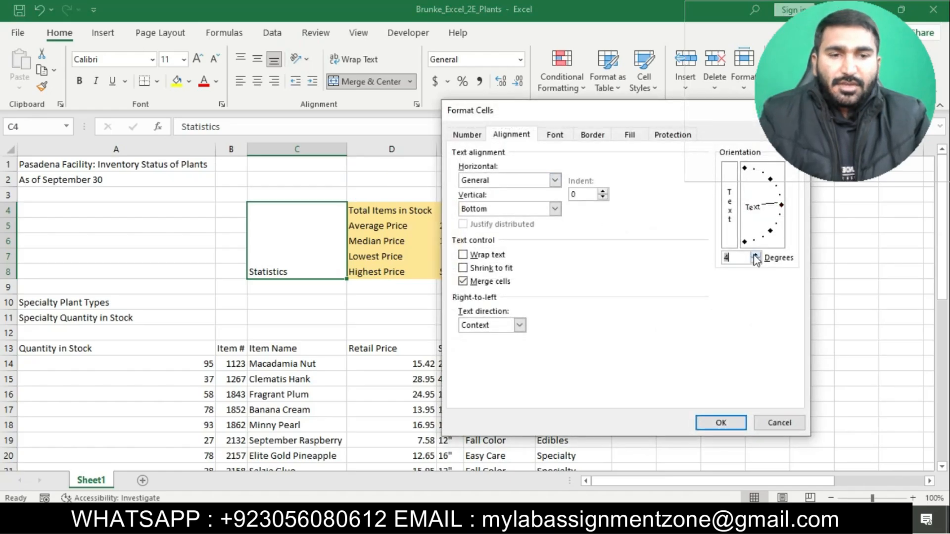
click(756, 255)
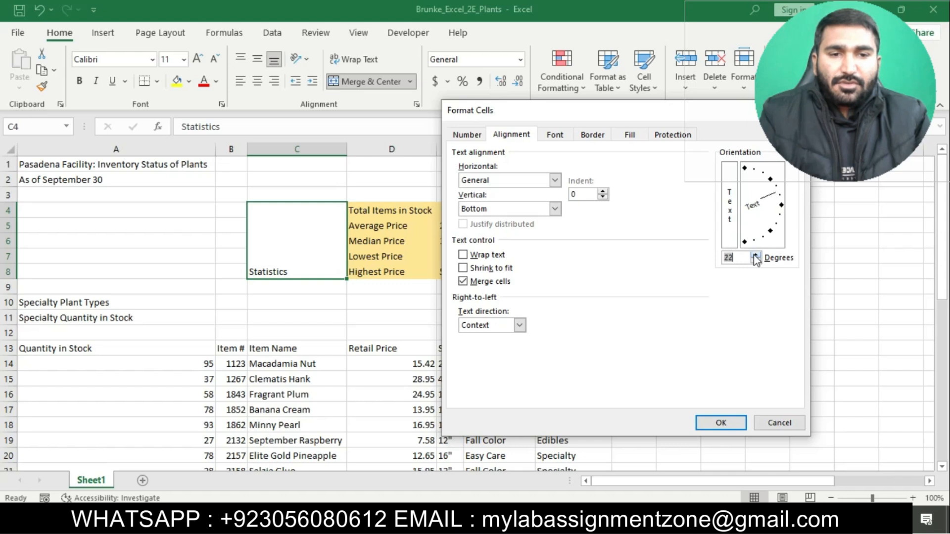
click(739, 423)
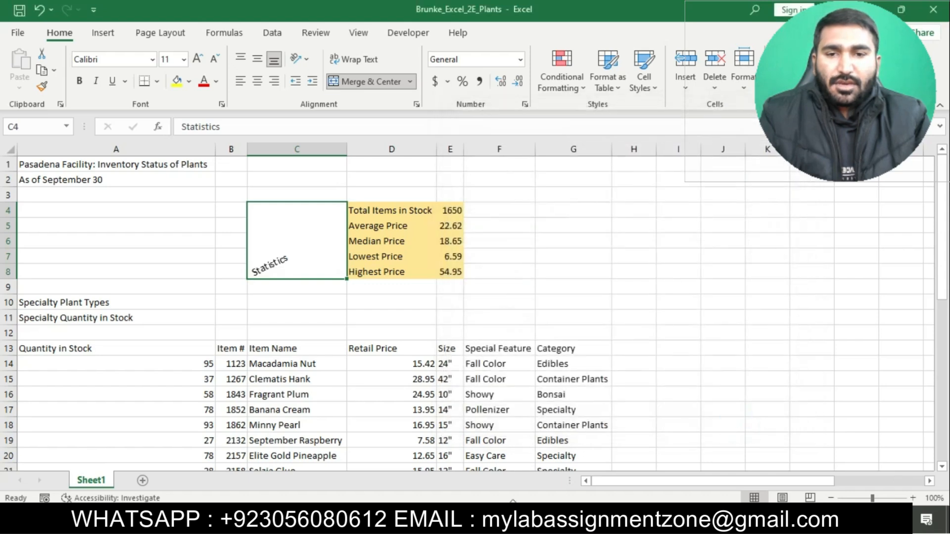
Check the text formatting instruction of step 7 in Word, then make the merged Statistics cell bold in Excel.
click(508, 519)
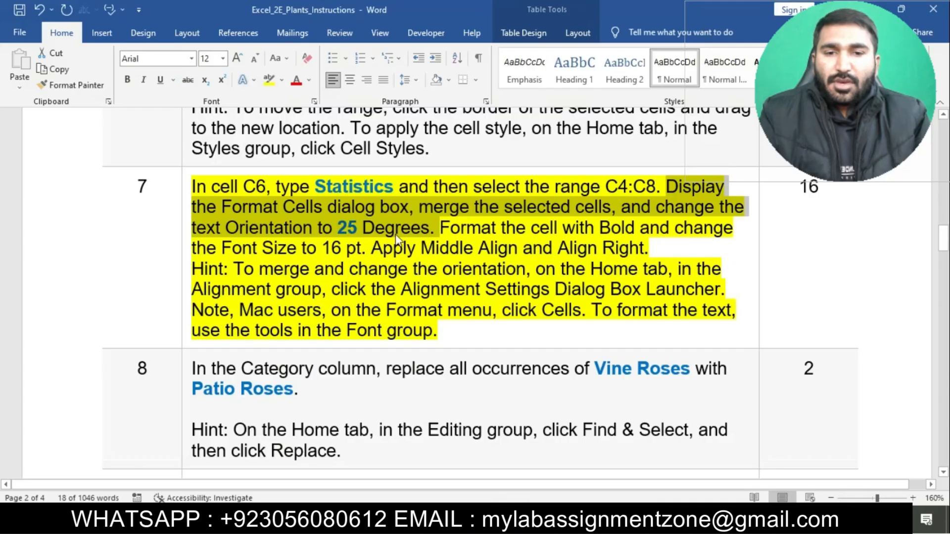
click(442, 229)
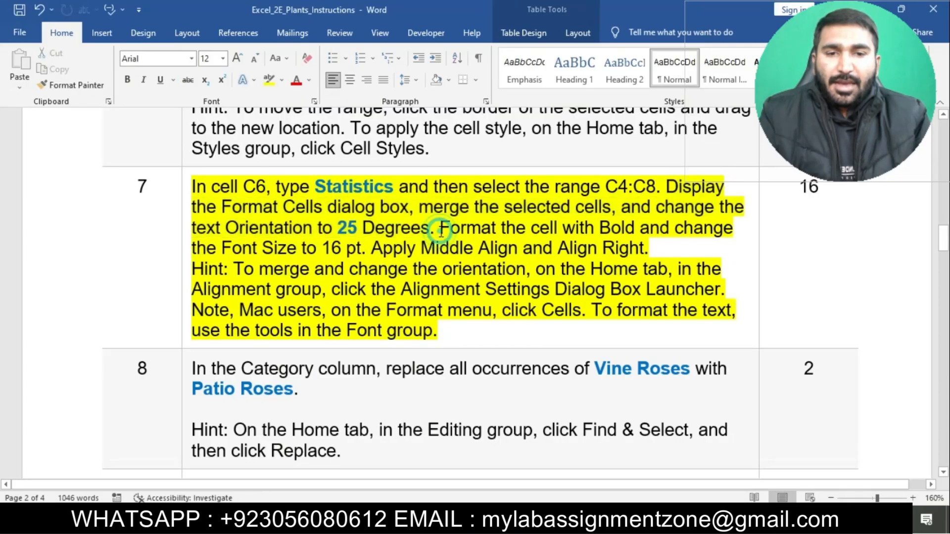
drag(442, 230, 638, 228)
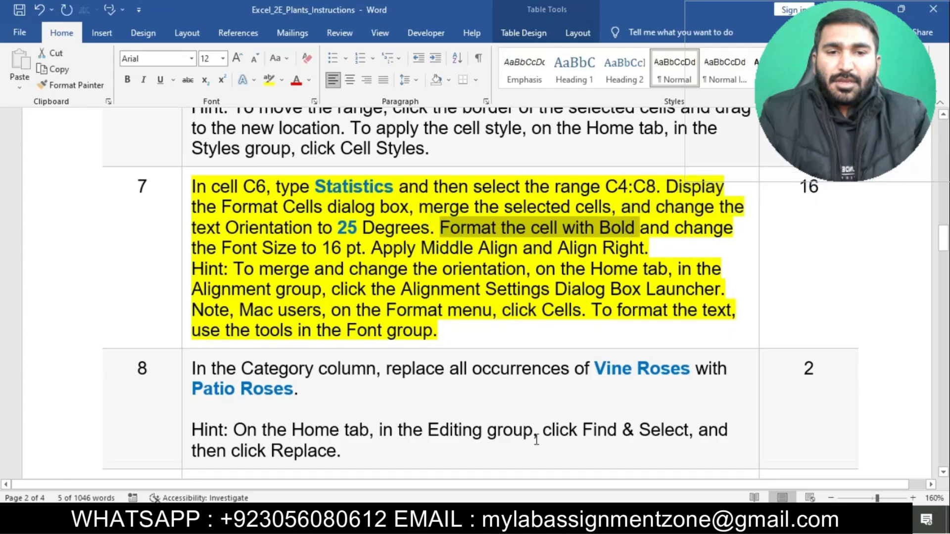
key(alt+Tab)
click(79, 81)
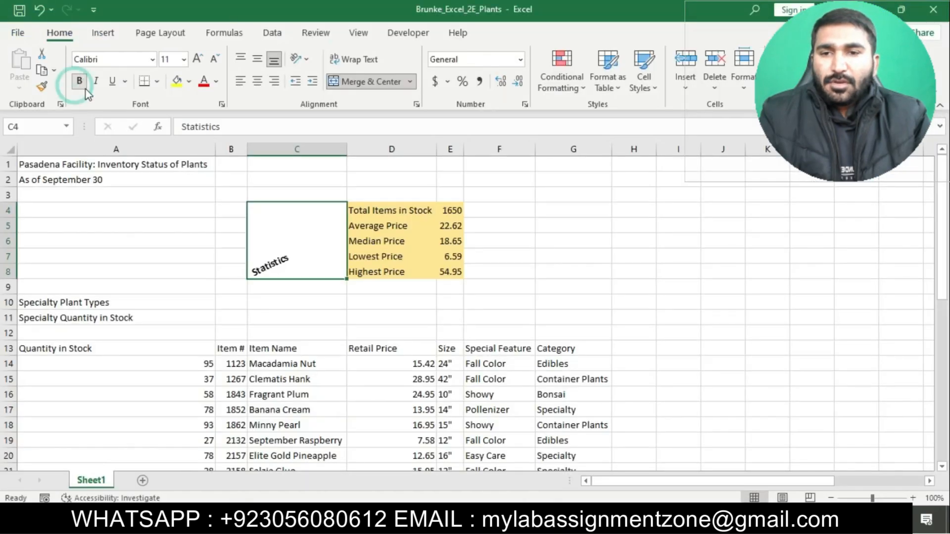
Check the font size instruction of step 7 in Word, then set the Statistics cell's font size to 16 in Excel.
key(alt+Tab)
drag(642, 228, 381, 257)
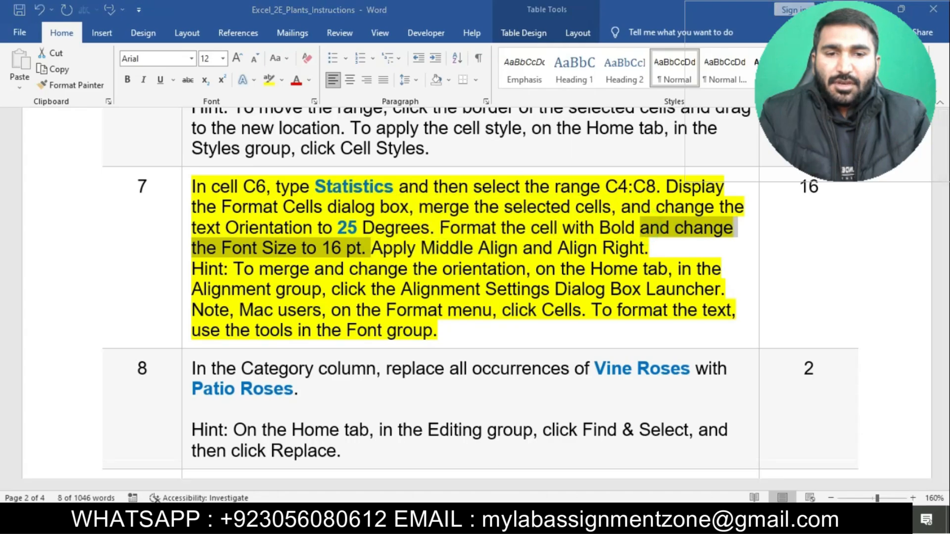
key(alt+Tab)
click(184, 59)
click(172, 173)
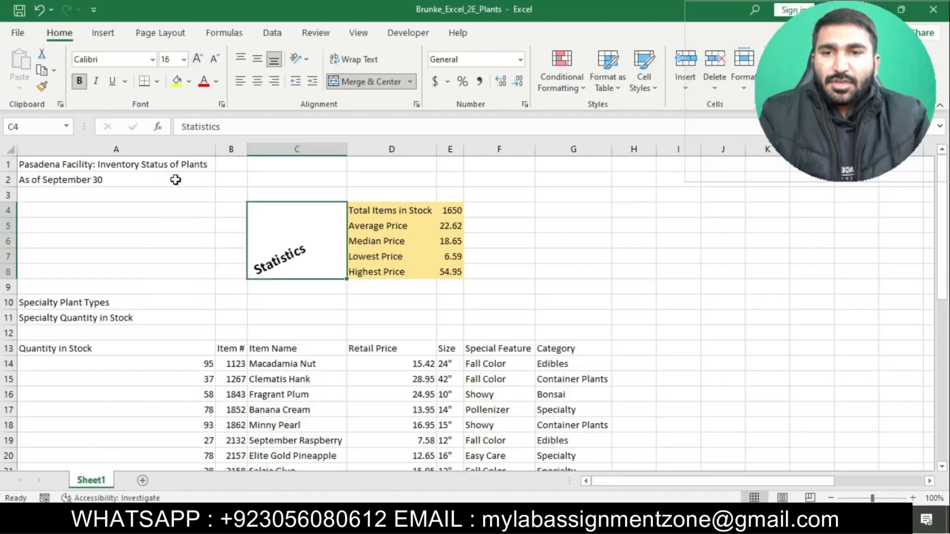
Check the alignment instruction of step 7 in Word, then apply Middle Align and Align Right to the Statistics cell in Excel.
key(alt+Tab)
drag(372, 249, 650, 257)
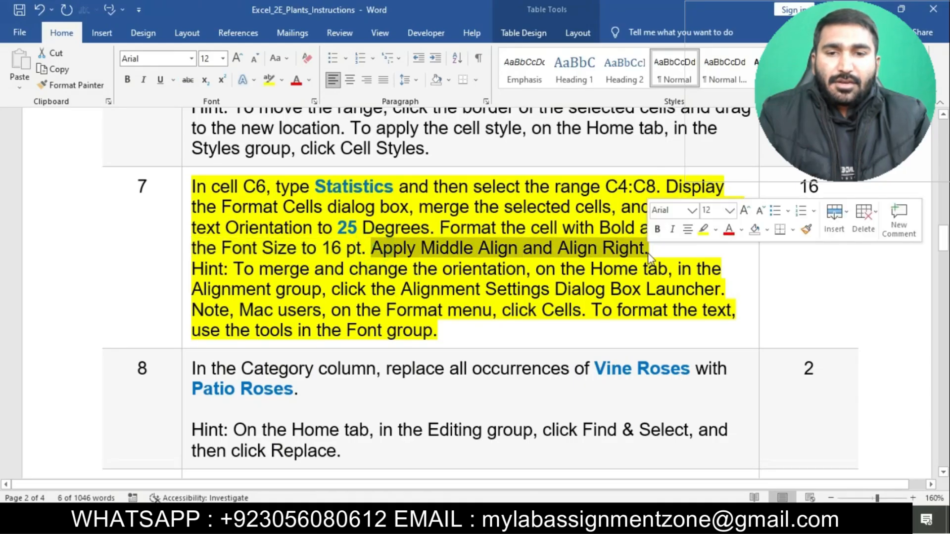
key(alt+Tab)
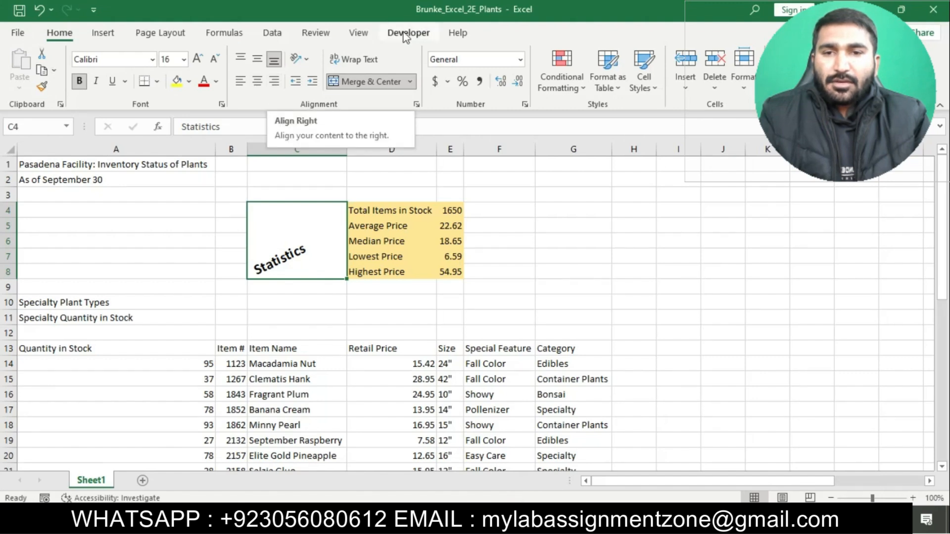
click(505, 519)
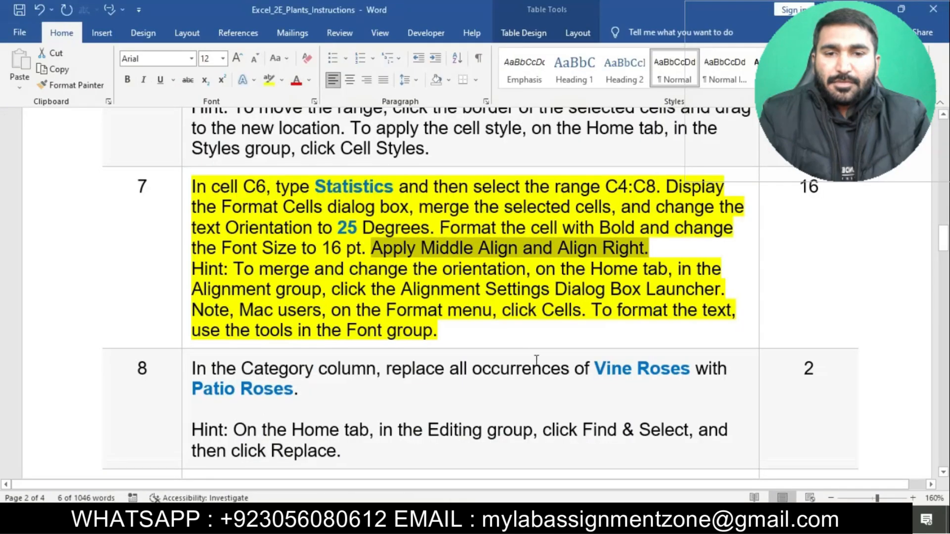
click(534, 518)
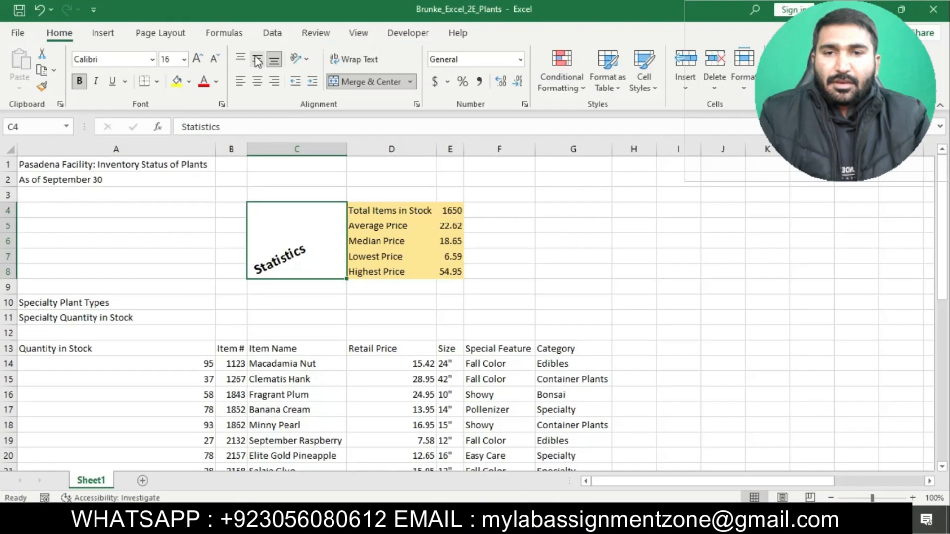
click(257, 59)
click(273, 81)
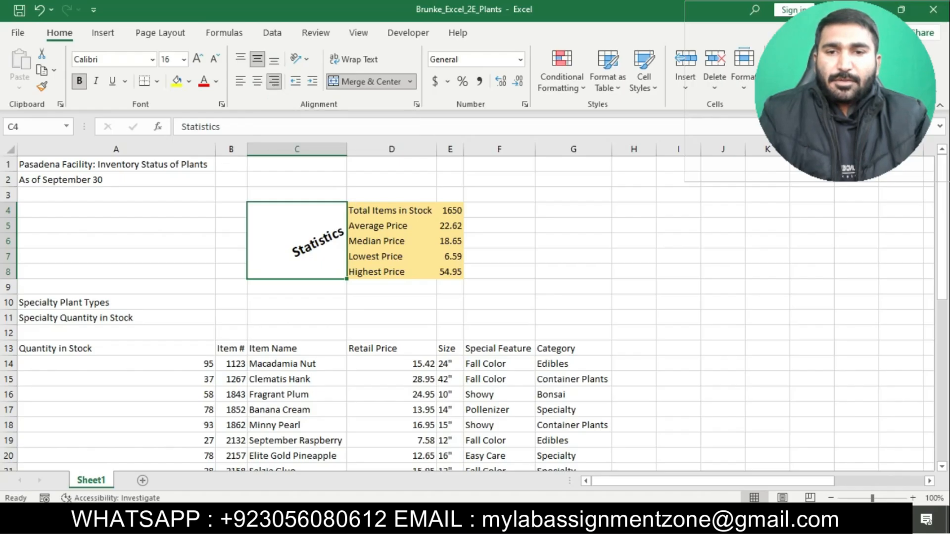
Switch to the Word instructions, remove the yellow highlight from step 7, and highlight the step 8 text in yellow.
click(505, 519)
click(375, 281)
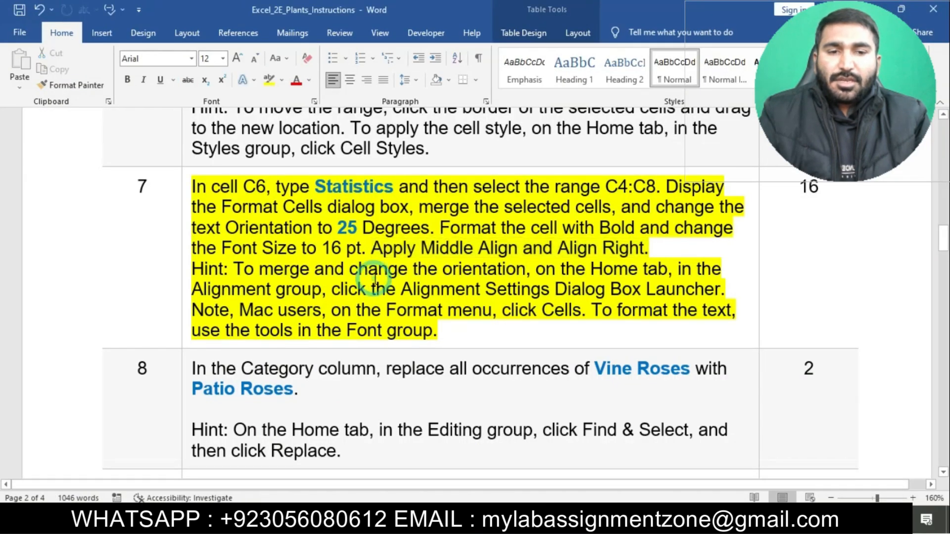
click(187, 187)
click(229, 178)
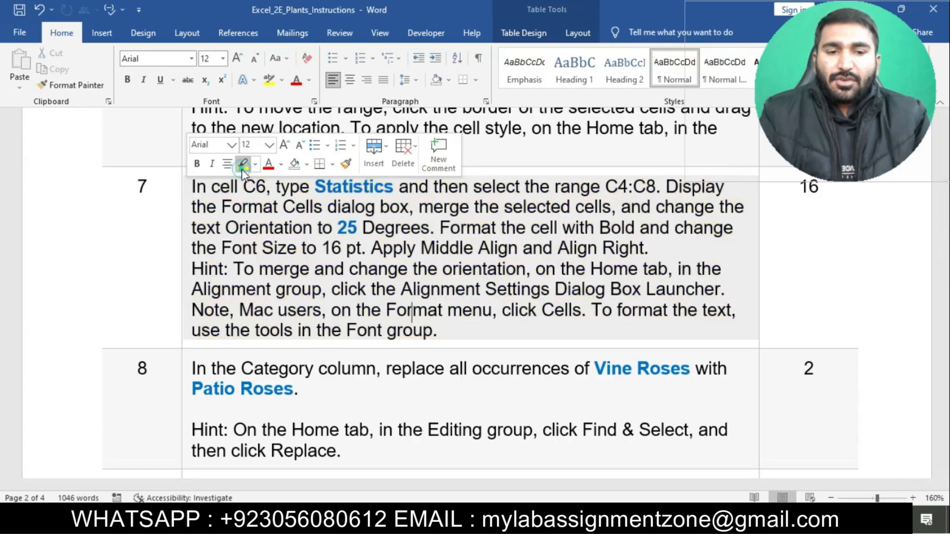
scroll(303, 269, down, 4)
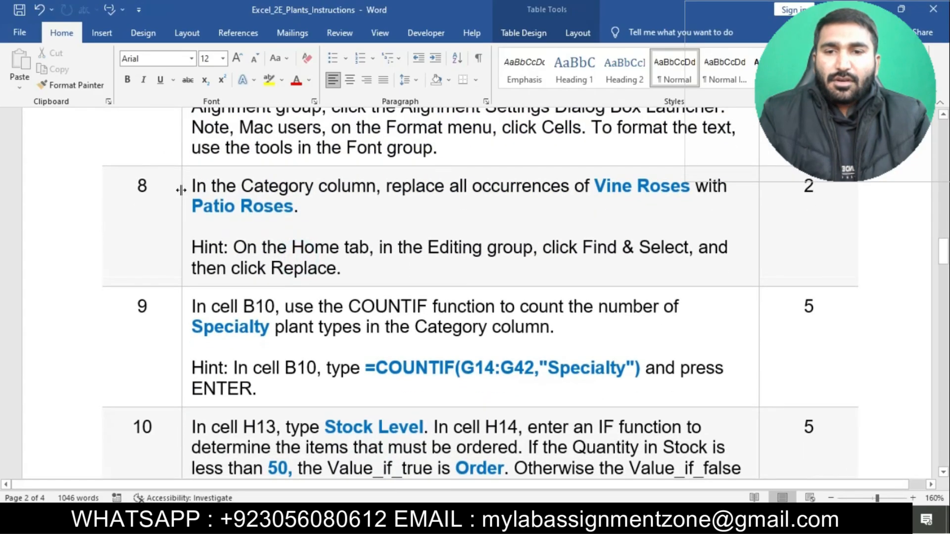
click(181, 190)
click(233, 169)
click(286, 214)
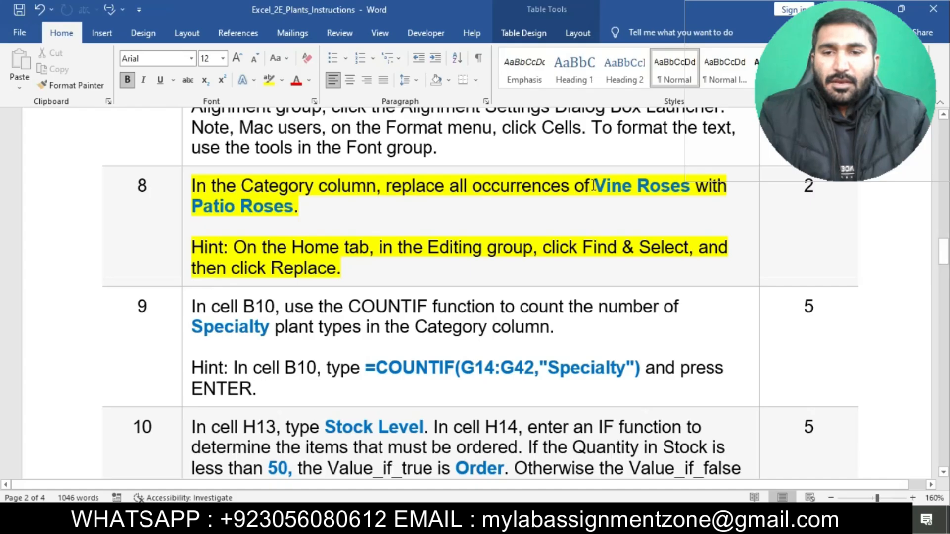
Select Vine Roses in step 8 of the Word instructions, then switch to Excel and select the Category range G13:G42.
drag(594, 186, 685, 188)
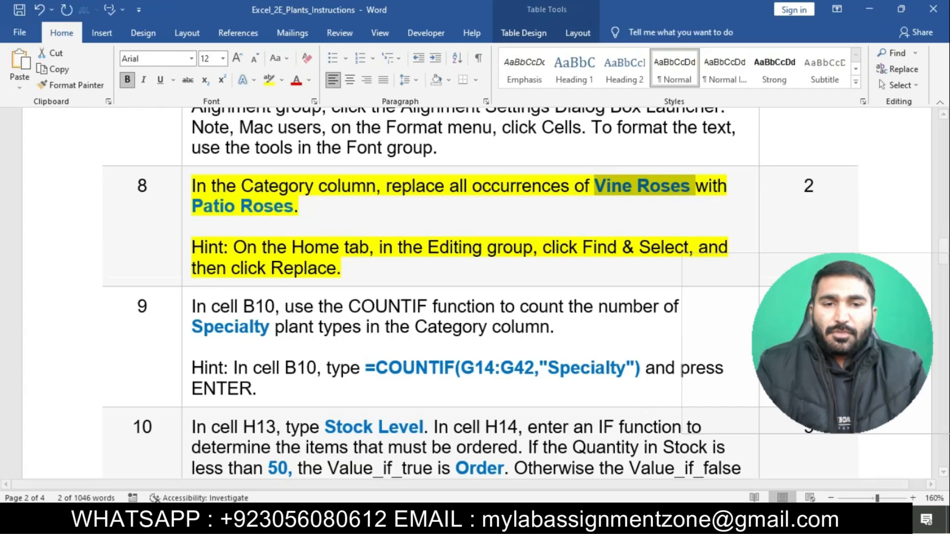
key(alt+Tab)
click(645, 319)
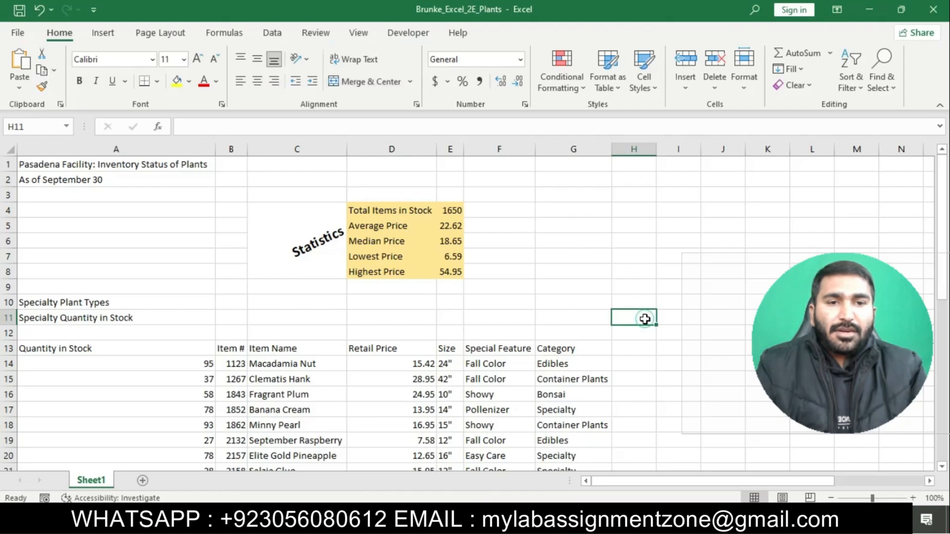
key(alt+Tab)
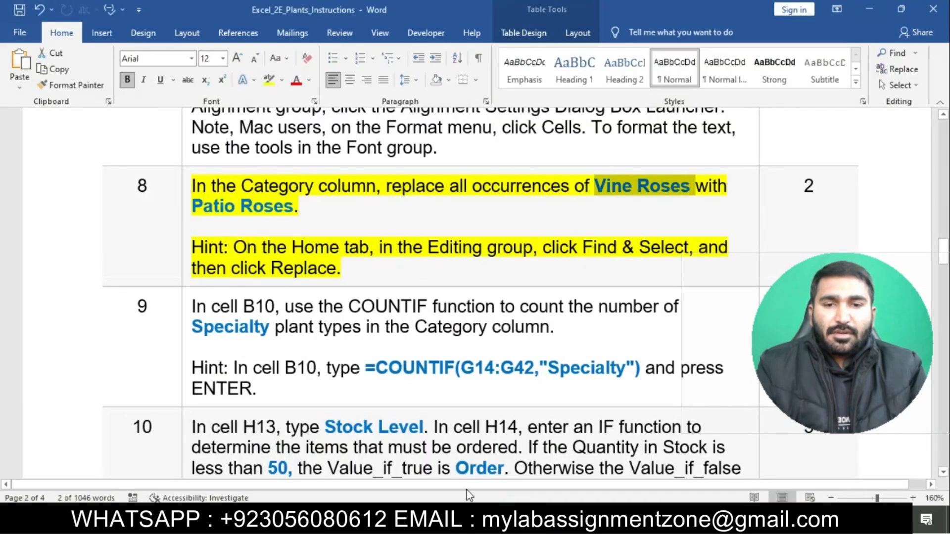
key(alt+Tab)
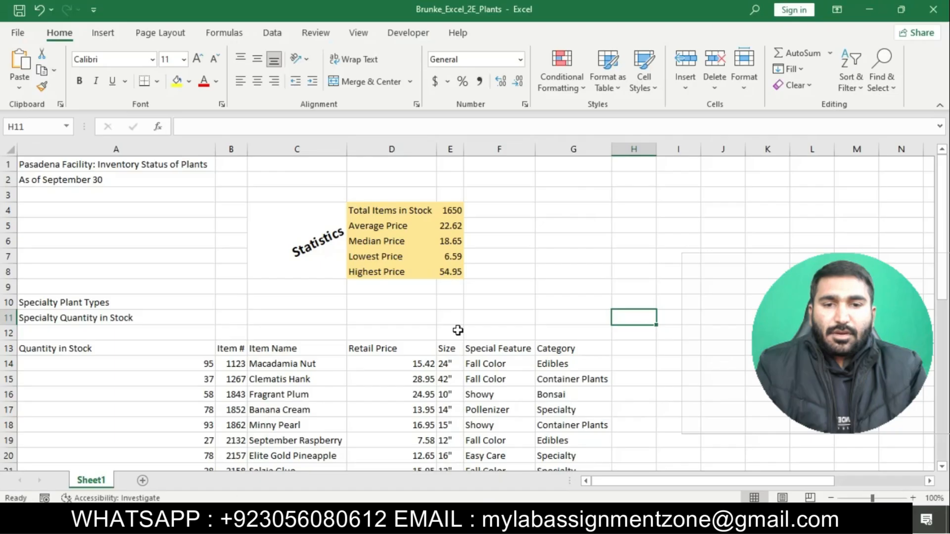
drag(574, 350, 572, 440)
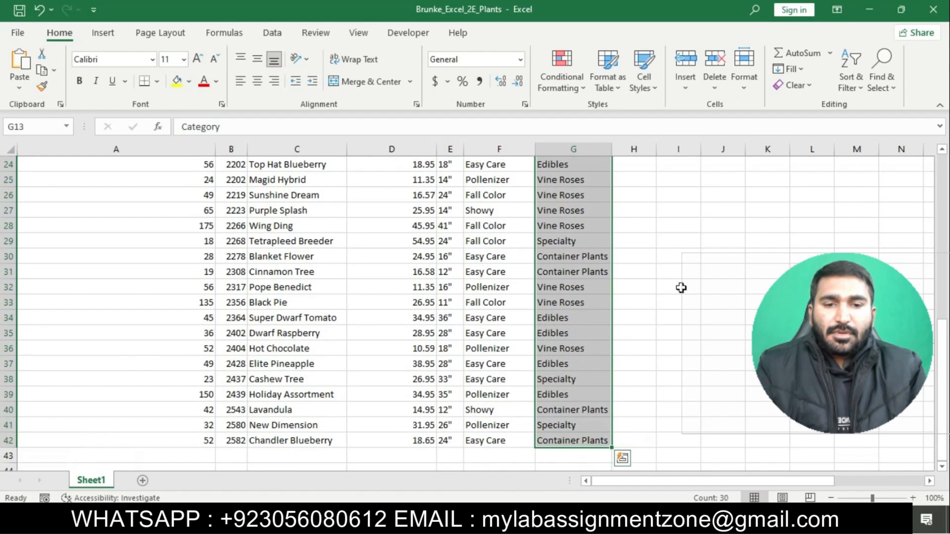
Open Find and Replace for the selected Category cells and enter Vine Roses as the text to find.
click(882, 82)
click(882, 125)
text(Vine Roses)
key(Tab)
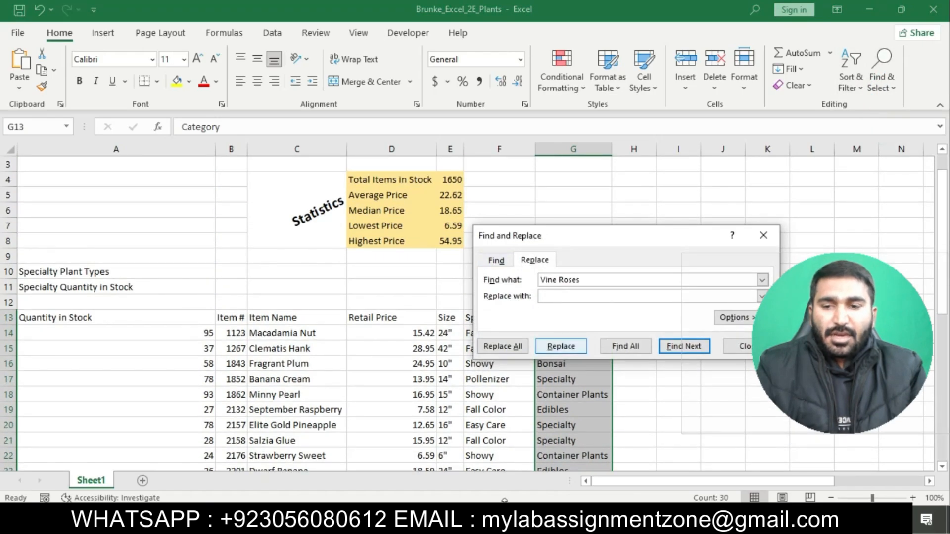
Copy Patio Roses from step 8 in Word and paste it as the replacement text in Excel's Find and Replace.
key(alt+Tab)
drag(197, 211, 291, 212)
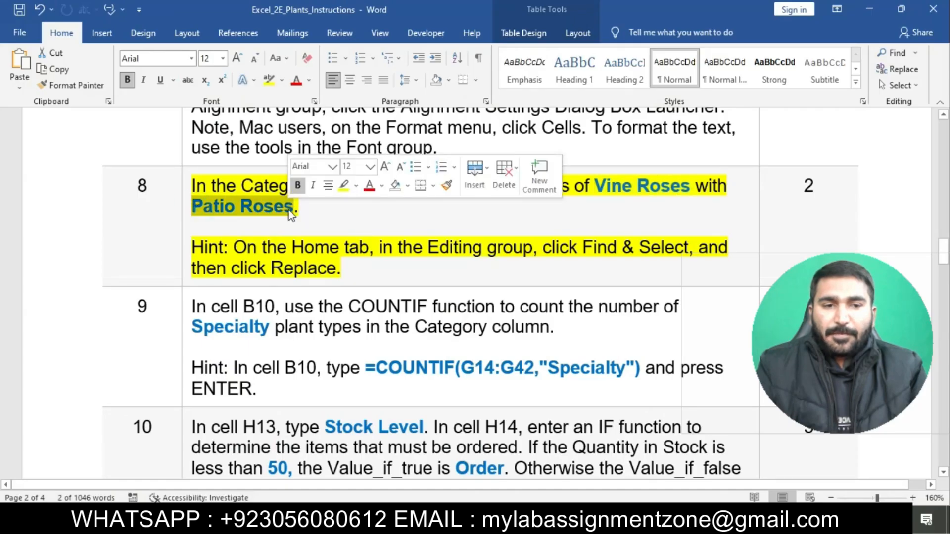
key(ctrl+c)
key(alt+Tab)
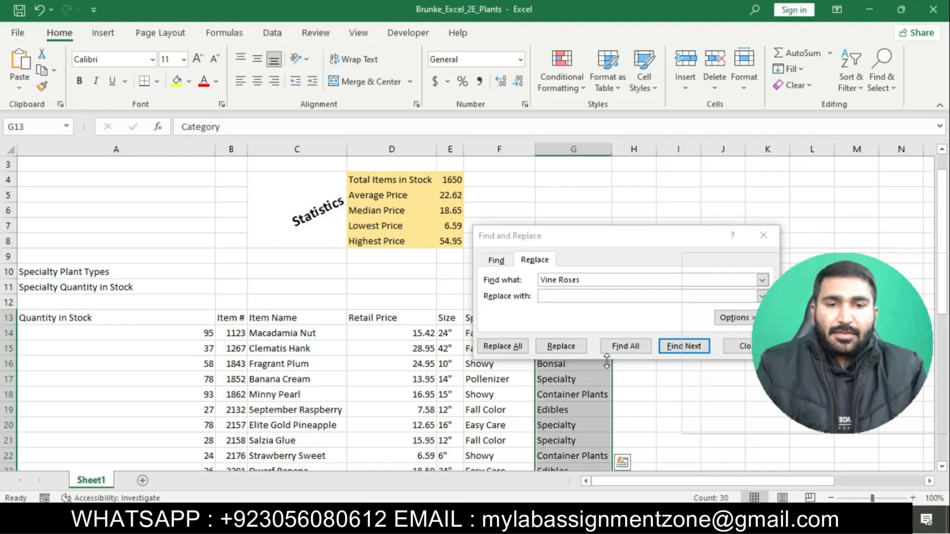
click(608, 296)
key(ctrl+v)
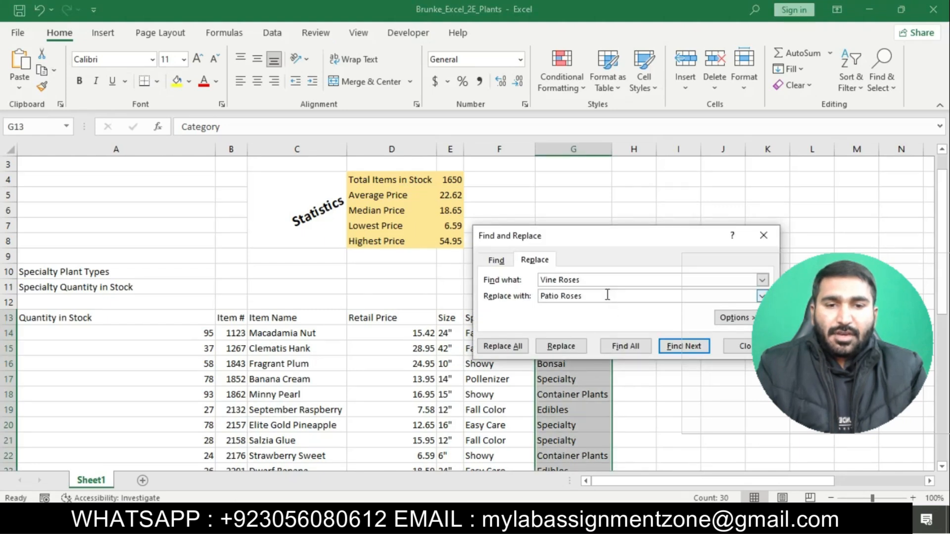
Try to replace all occurrences of Vine Roses with Patio Roses in the Category column, then close Find and Replace.
click(518, 346)
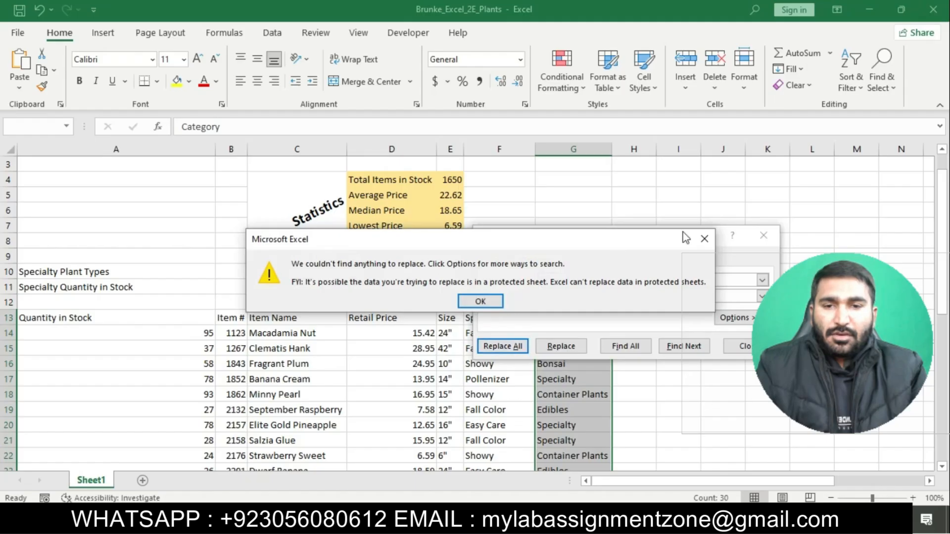
click(705, 239)
click(561, 346)
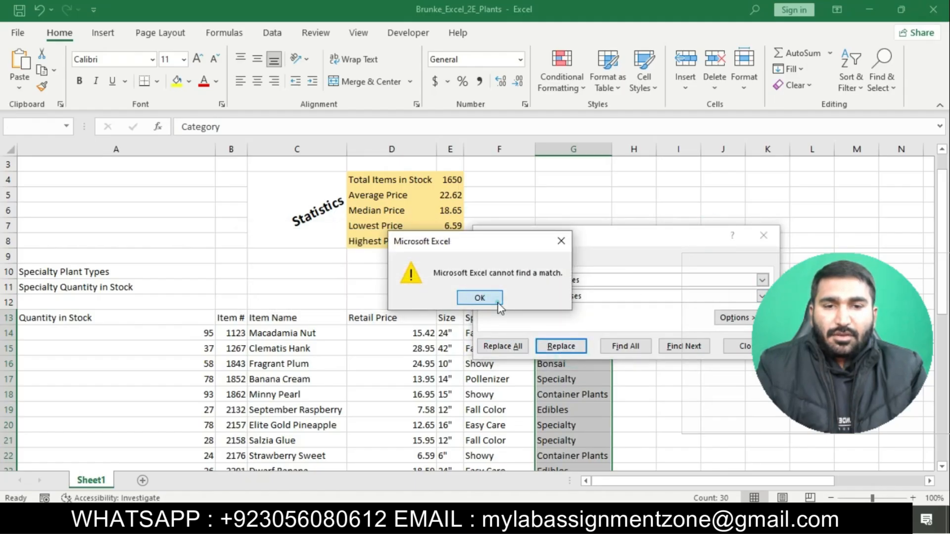
click(479, 298)
click(742, 350)
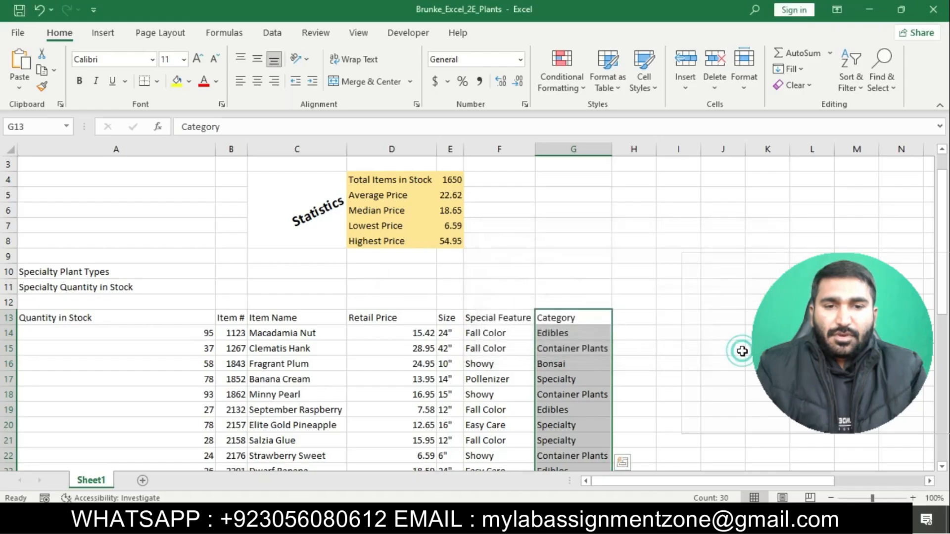
click(678, 410)
Switch to the Word instructions, remove the yellow highlight from step 8, and highlight the step 9 text in yellow.
key(alt+Tab)
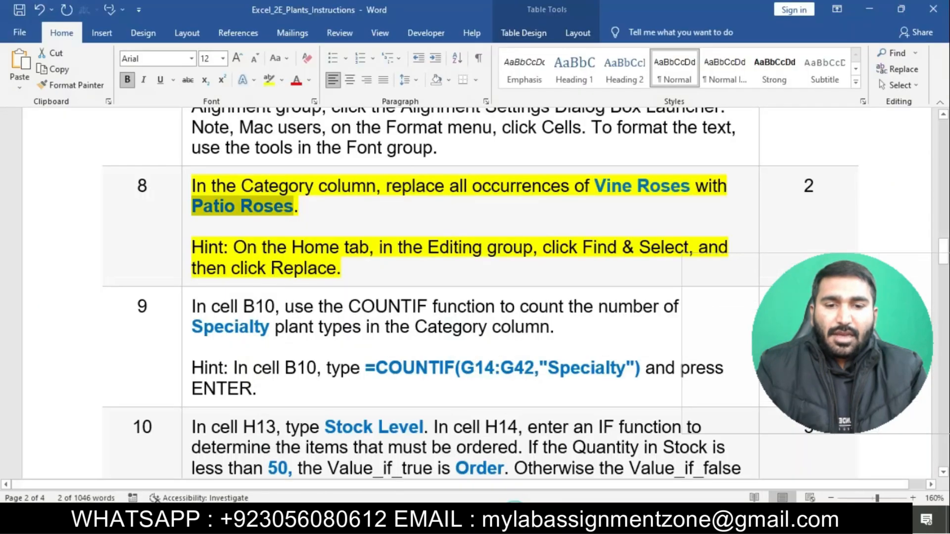
click(514, 281)
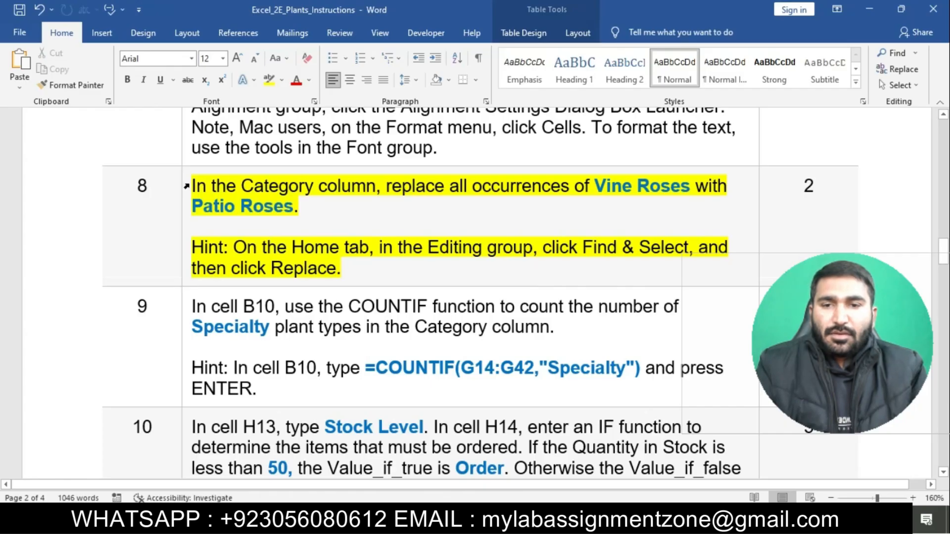
click(186, 187)
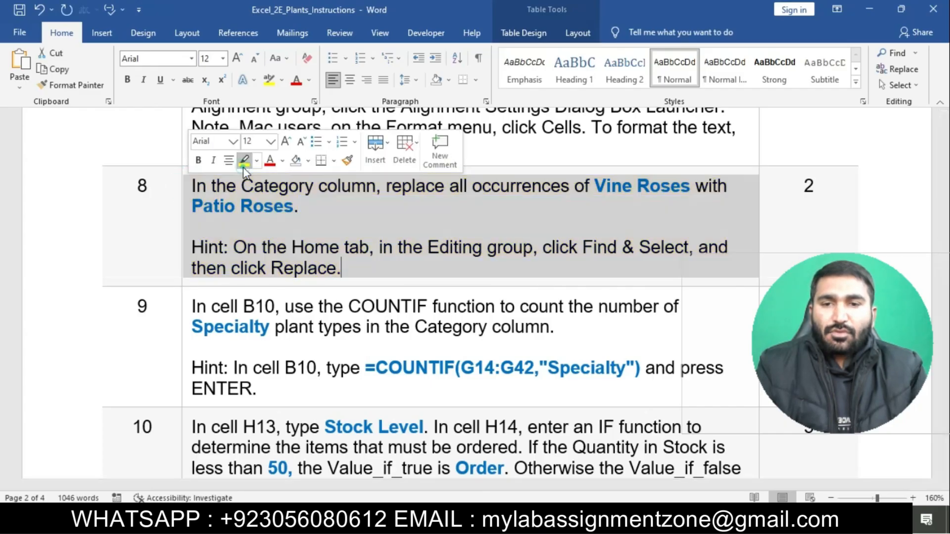
click(244, 161)
scroll(226, 222, down, 3)
click(186, 179)
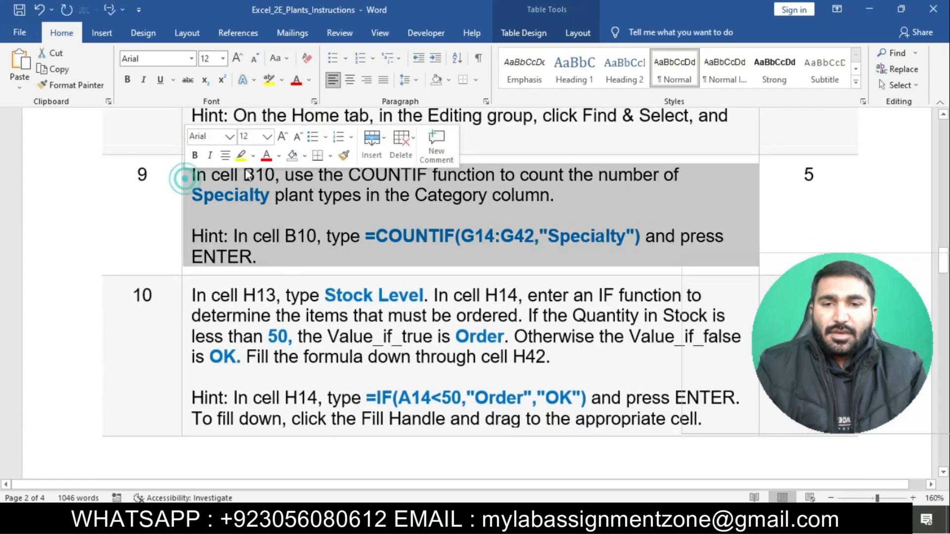
click(241, 155)
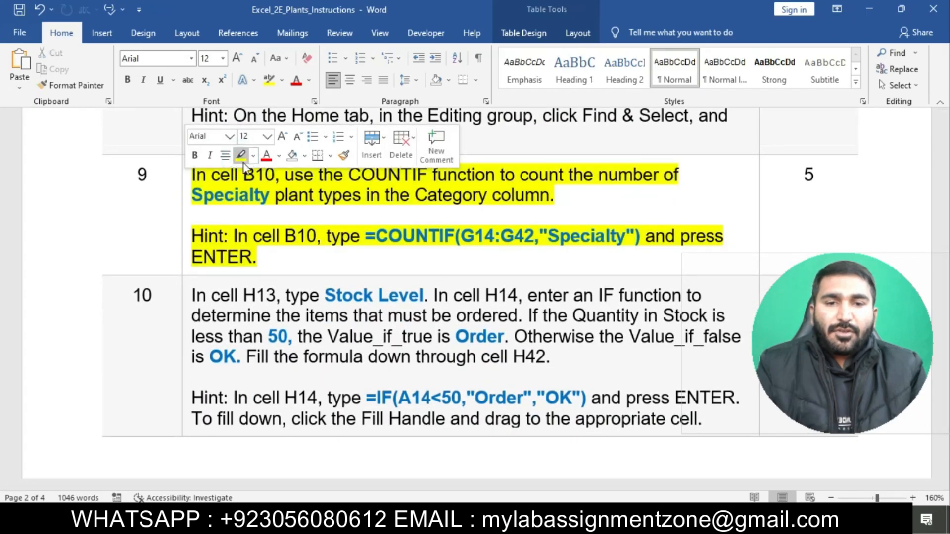
click(274, 198)
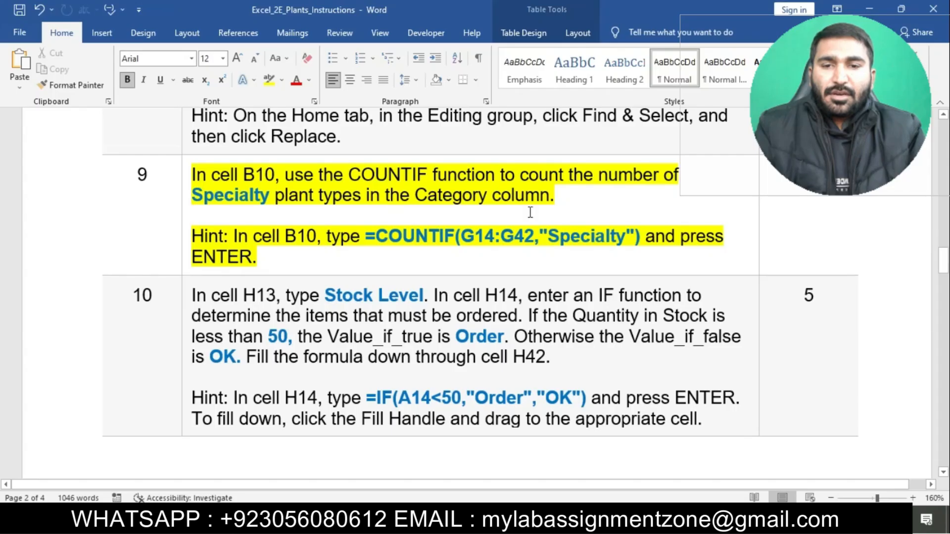
Switch to Excel and start a COUNTIF formula in cell B10 for Specialty Plant Types.
mouse_move(538, 523)
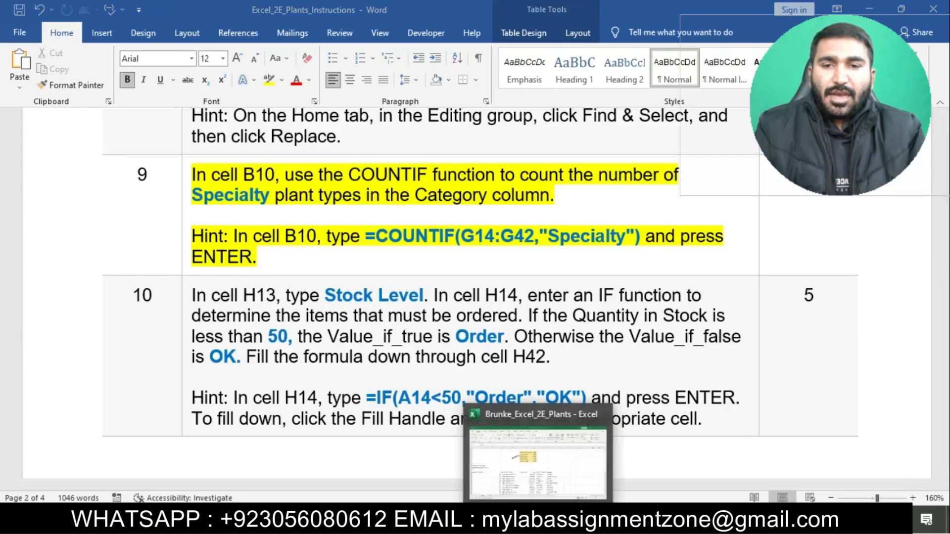
click(538, 465)
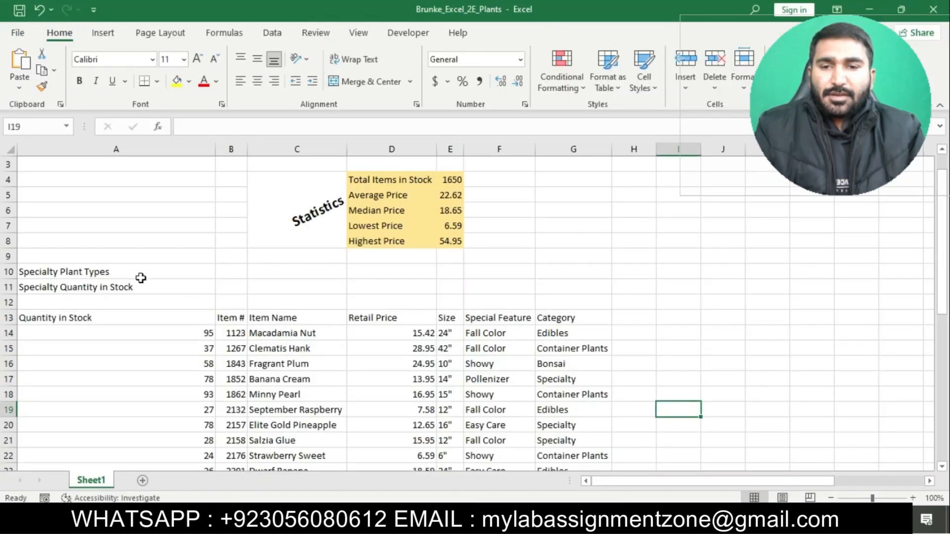
click(231, 272)
text(=C)
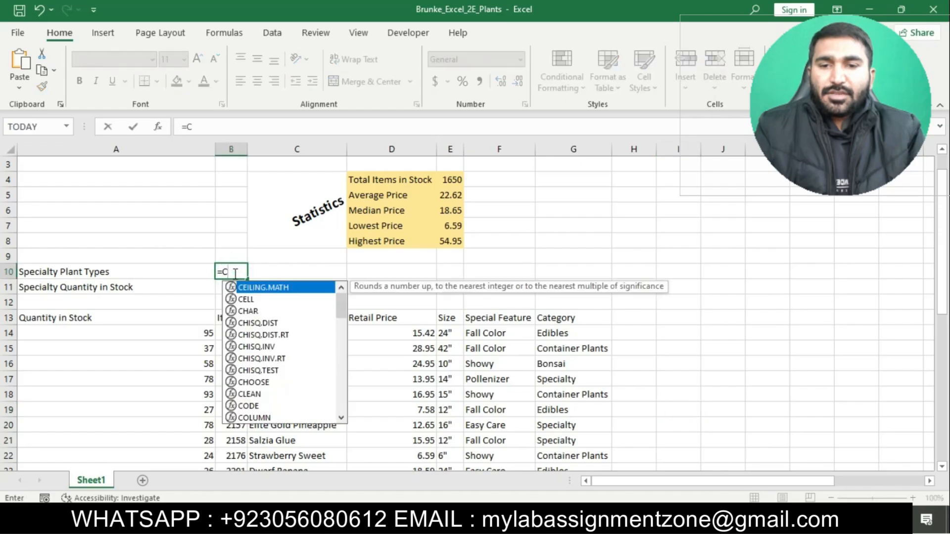
text(OUNTIF)
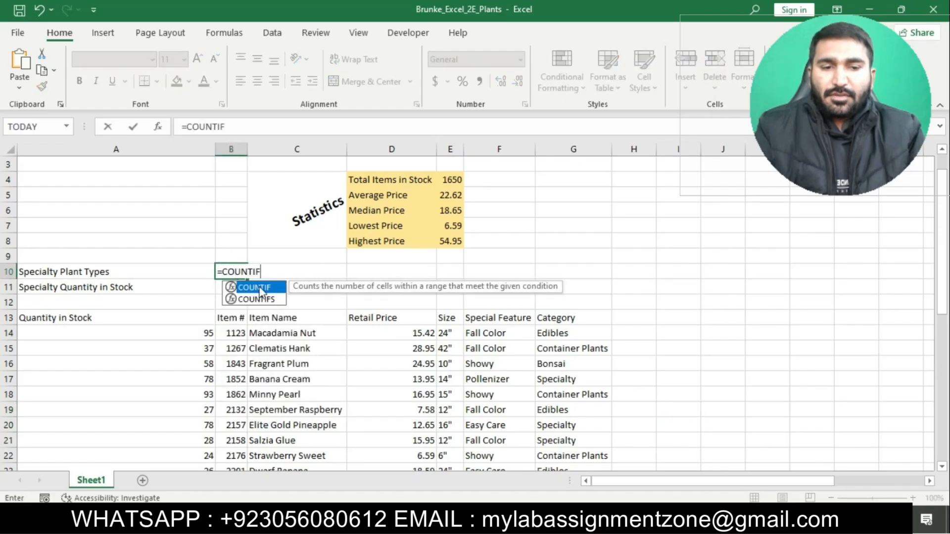
double_click(259, 289)
Check the step 9 formula in Word, then enter G14:G42 as the COUNTIF range in cell B10.
key(alt+Tab)
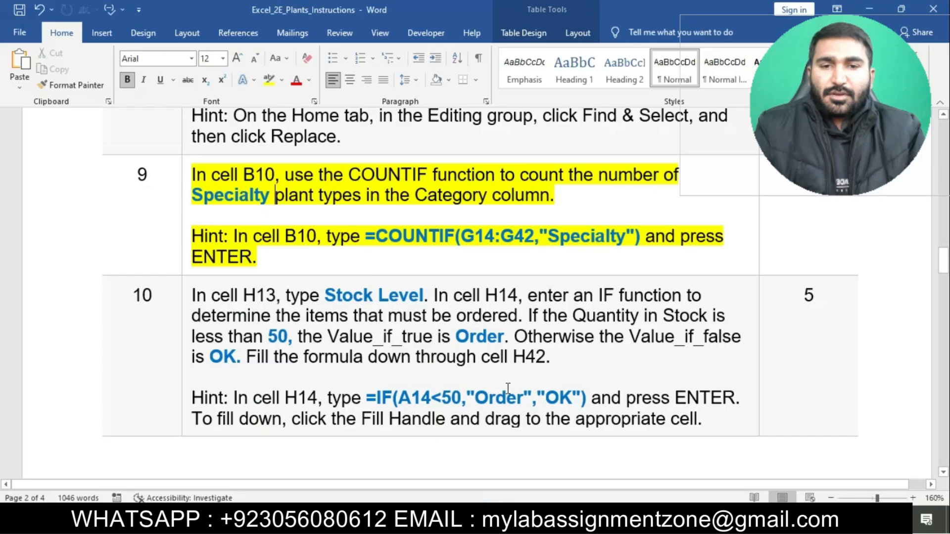
key(alt+Tab)
text(G)
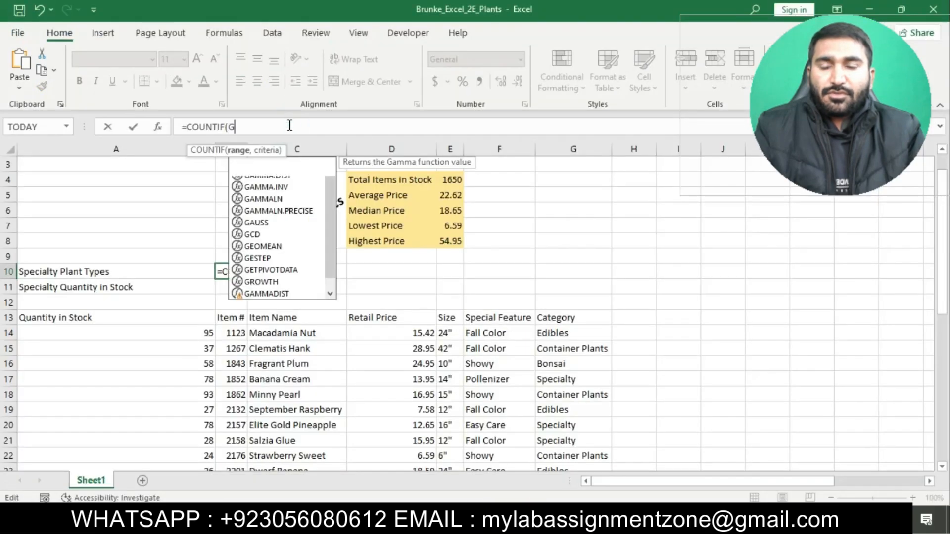
text(14)
key(alt+Tab)
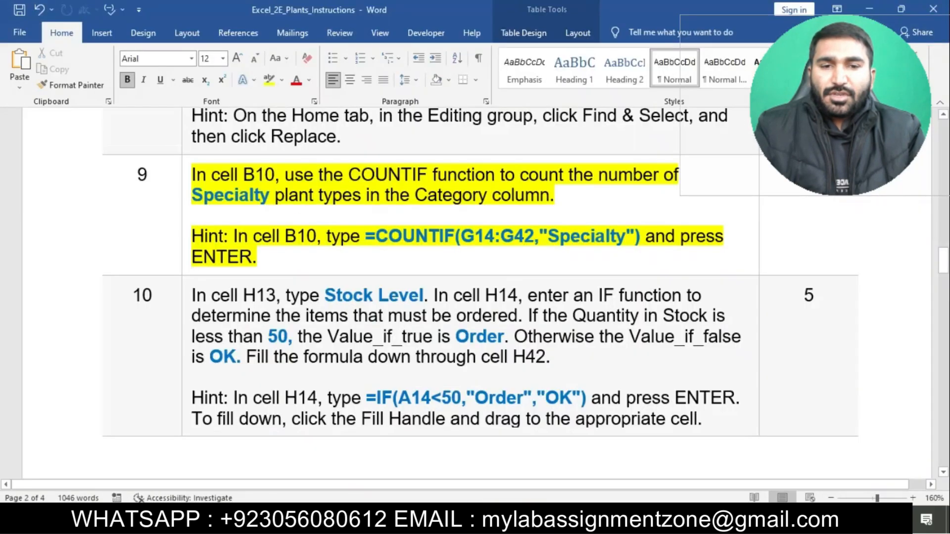
key(alt+Tab)
text(:G42)
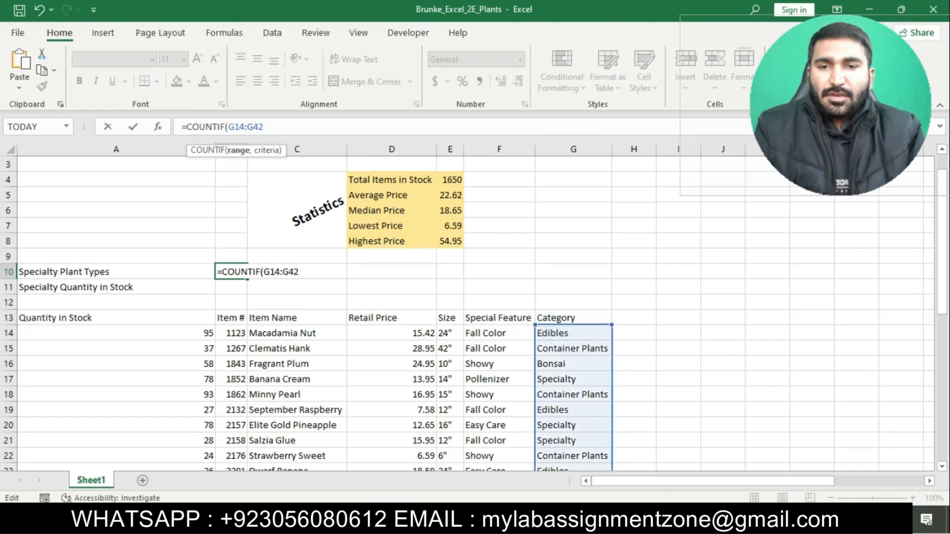
Check the criteria of the step 9 formula in Word, then complete B10 as =COUNTIF(G14:G42,"Specialty") in Excel.
key(alt+Tab)
key(alt+Tab)
text(,")
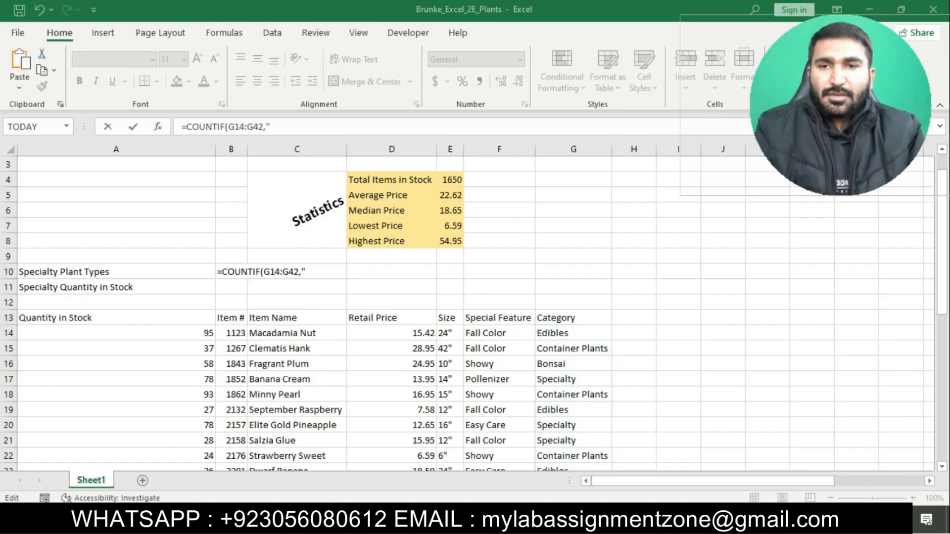
key(alt+Tab)
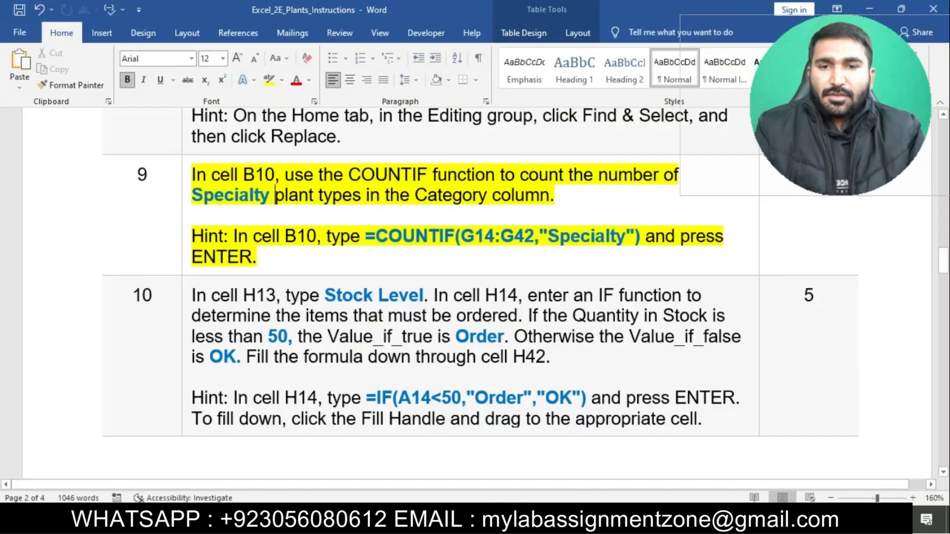
key(alt+Tab)
text(Specialty)
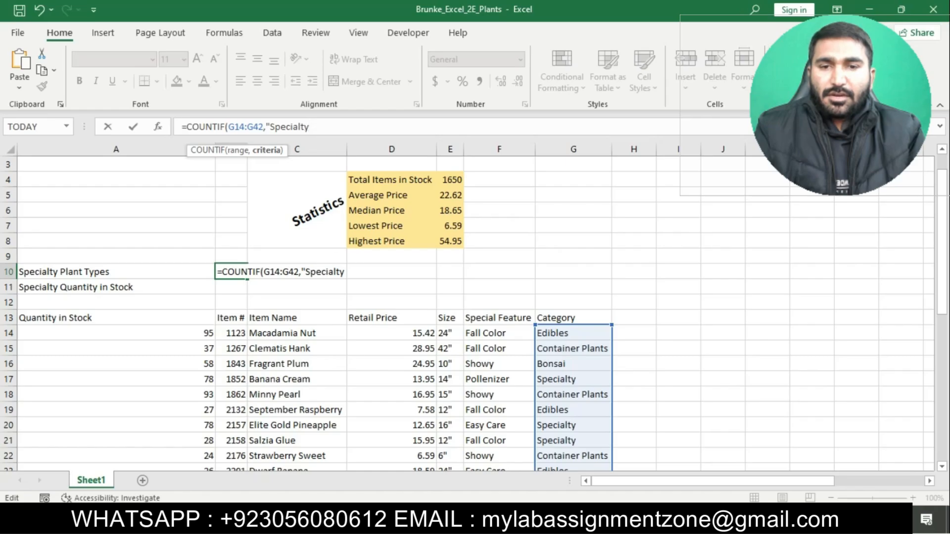
key(alt+Tab)
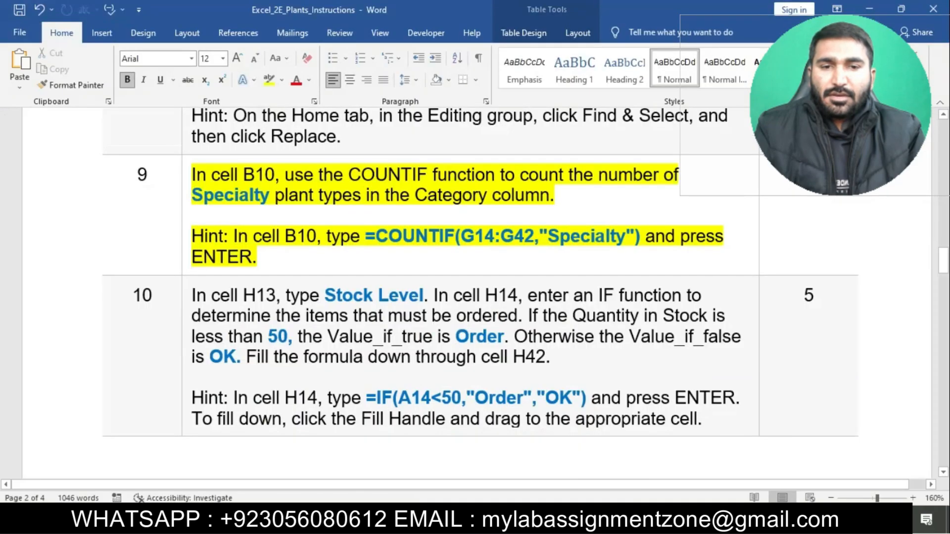
key(alt+Tab)
text("))
key(Return)
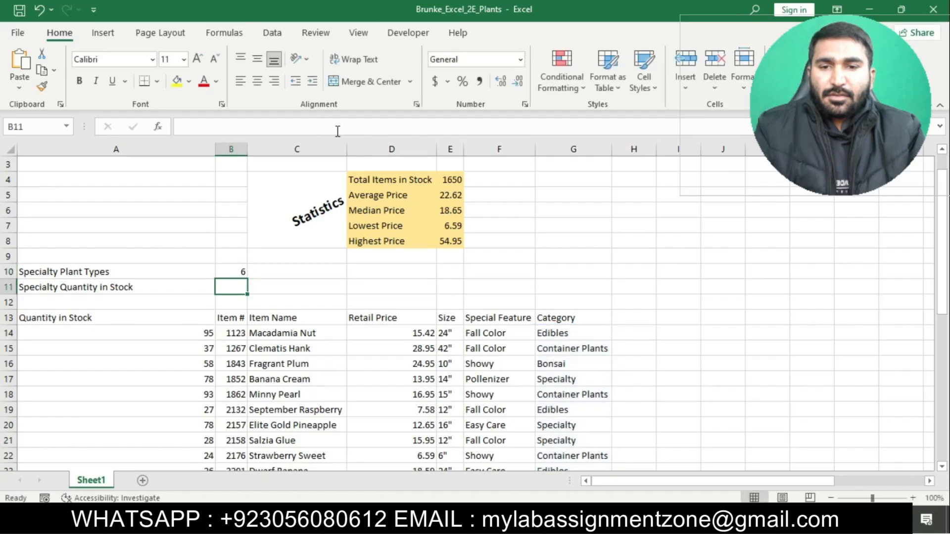